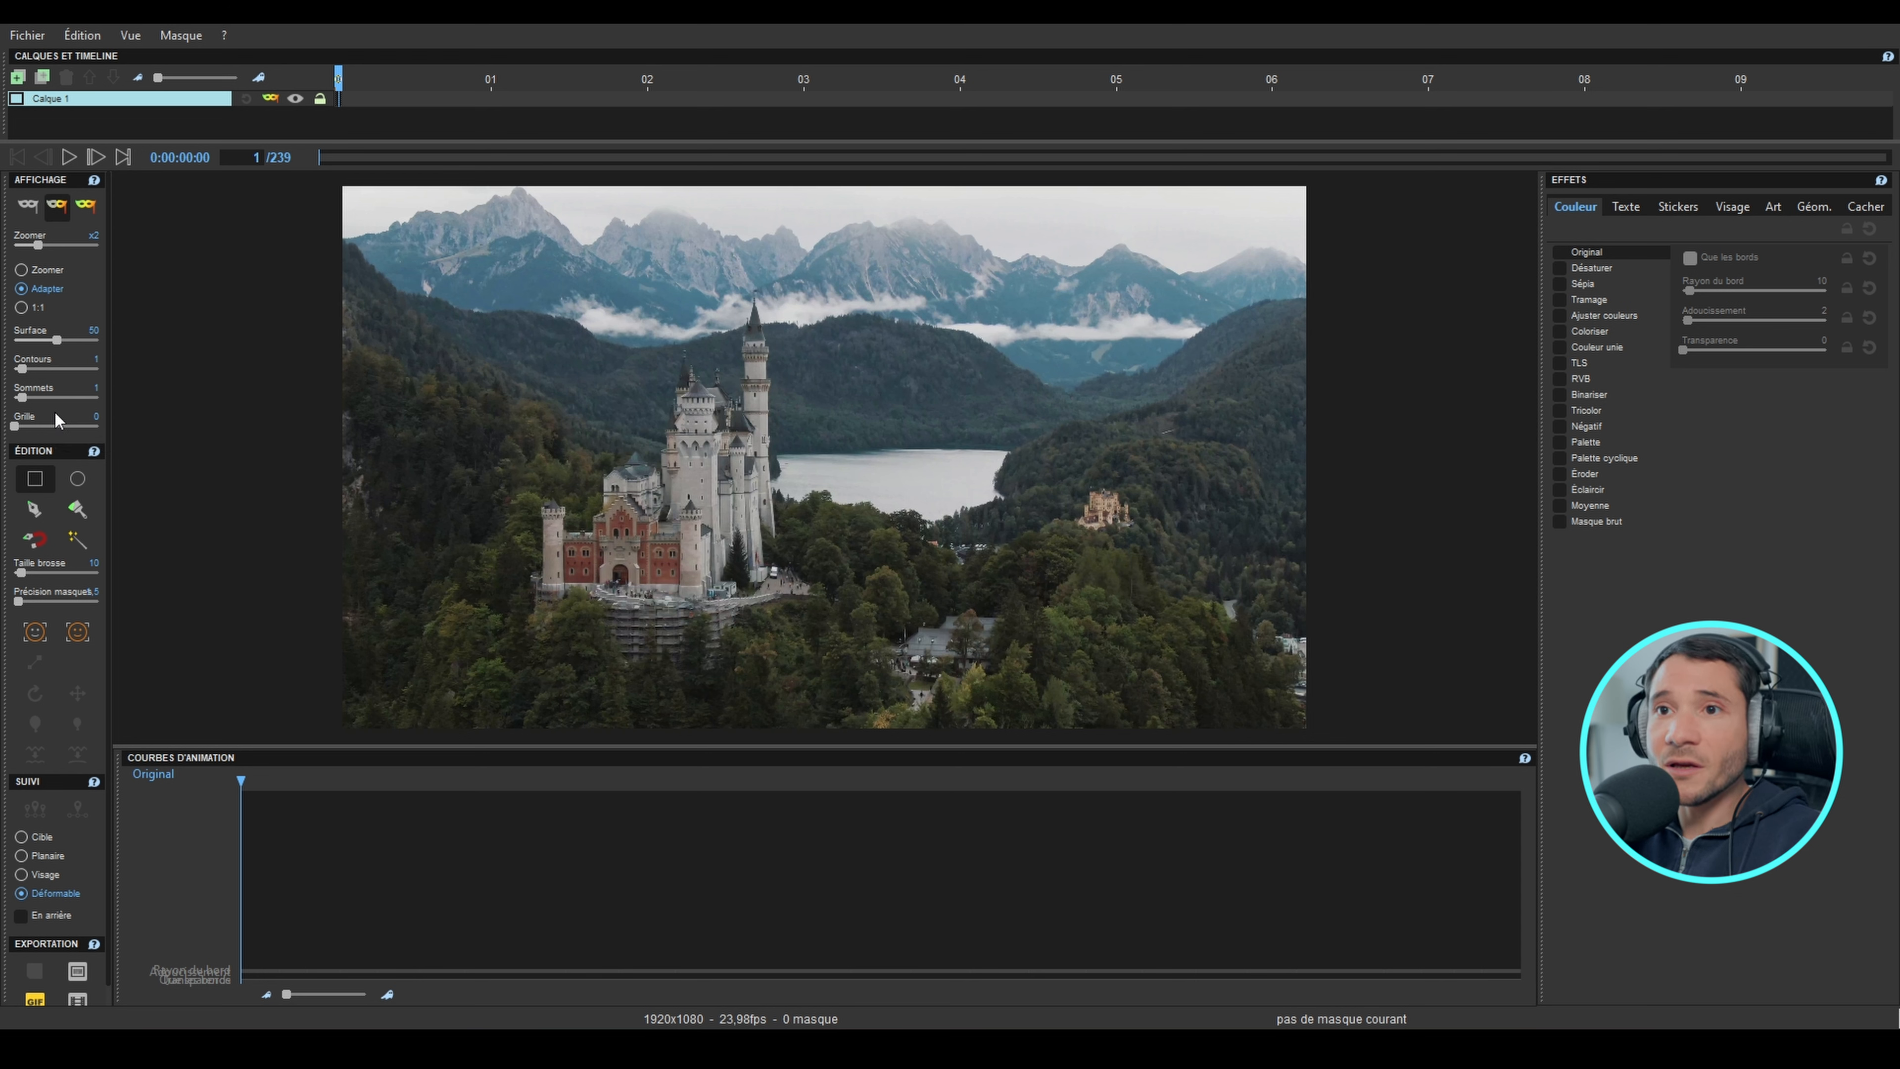
Step: Outline the castle with a magnetic lasso mask at frame 1, and track the mask forward to frame 50 using deformable tracking
left_click(34, 540)
left_click(683, 357)
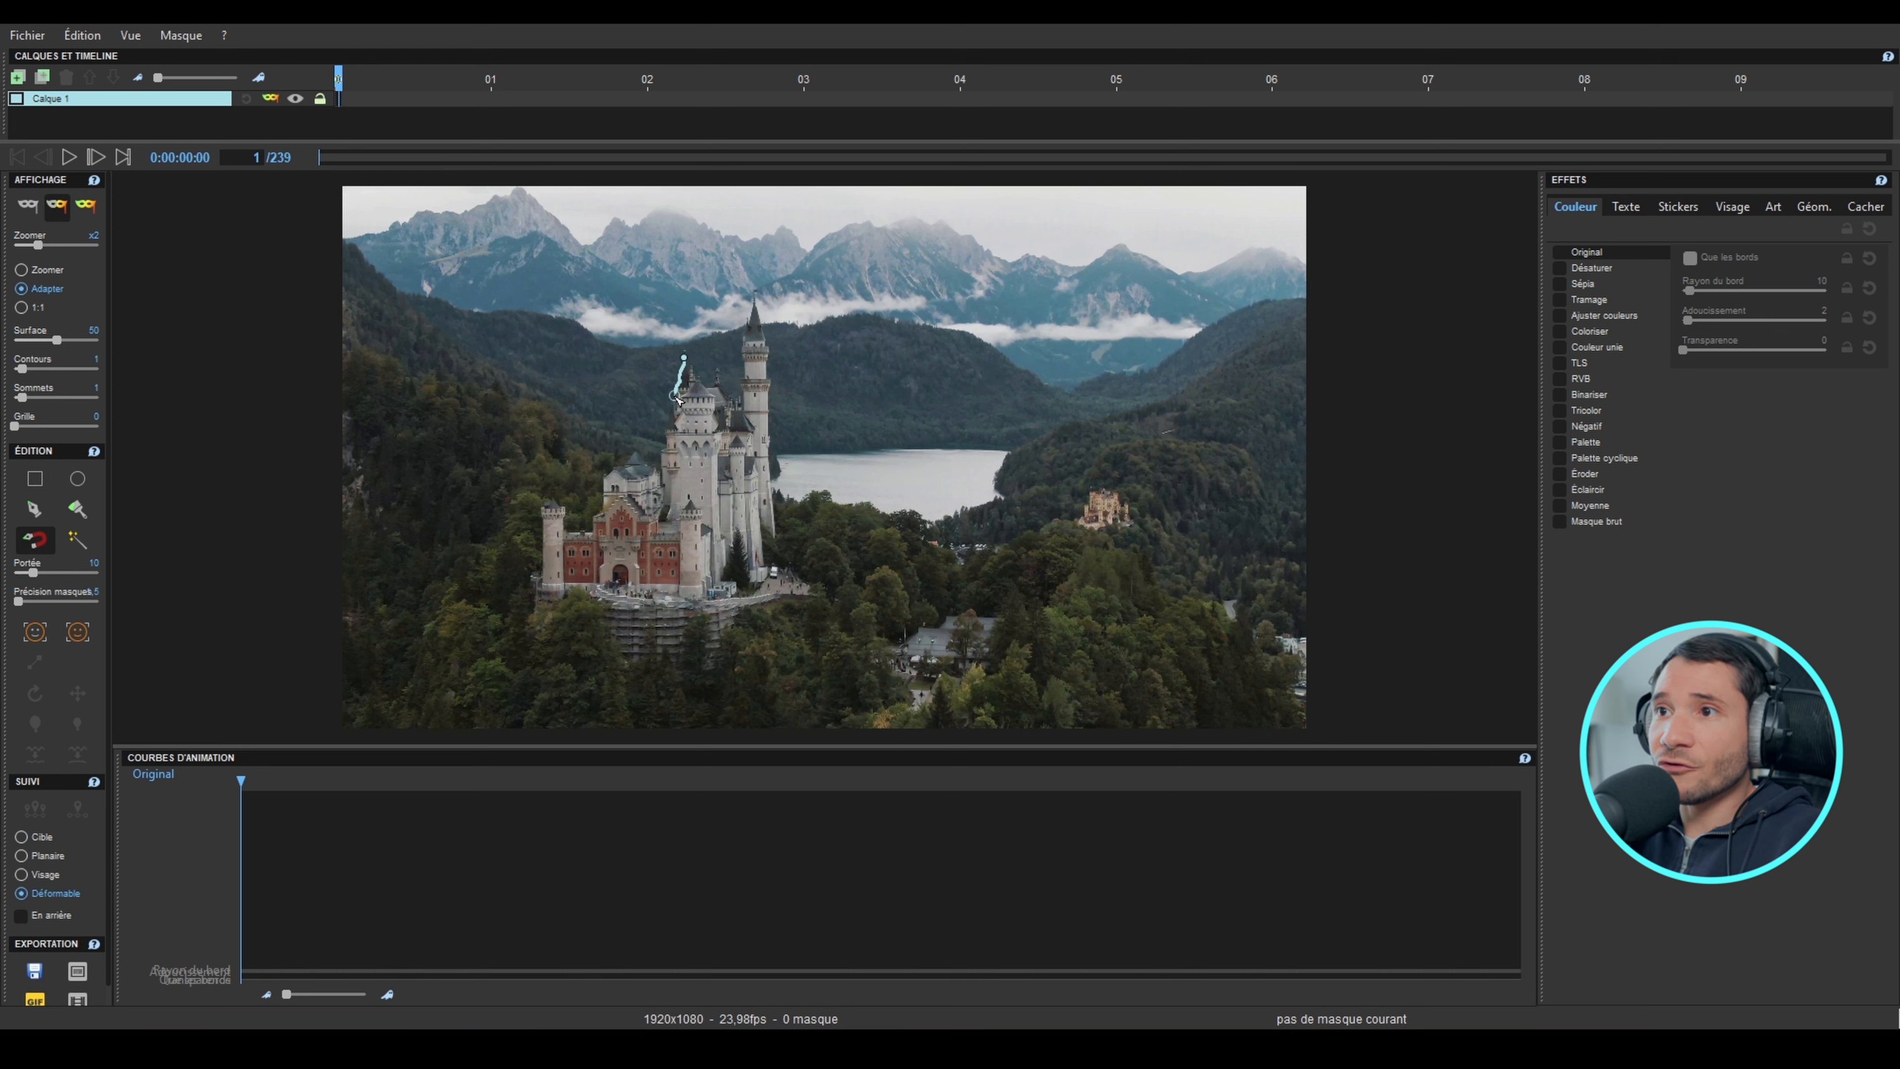
left_click(678, 416)
left_click(660, 475)
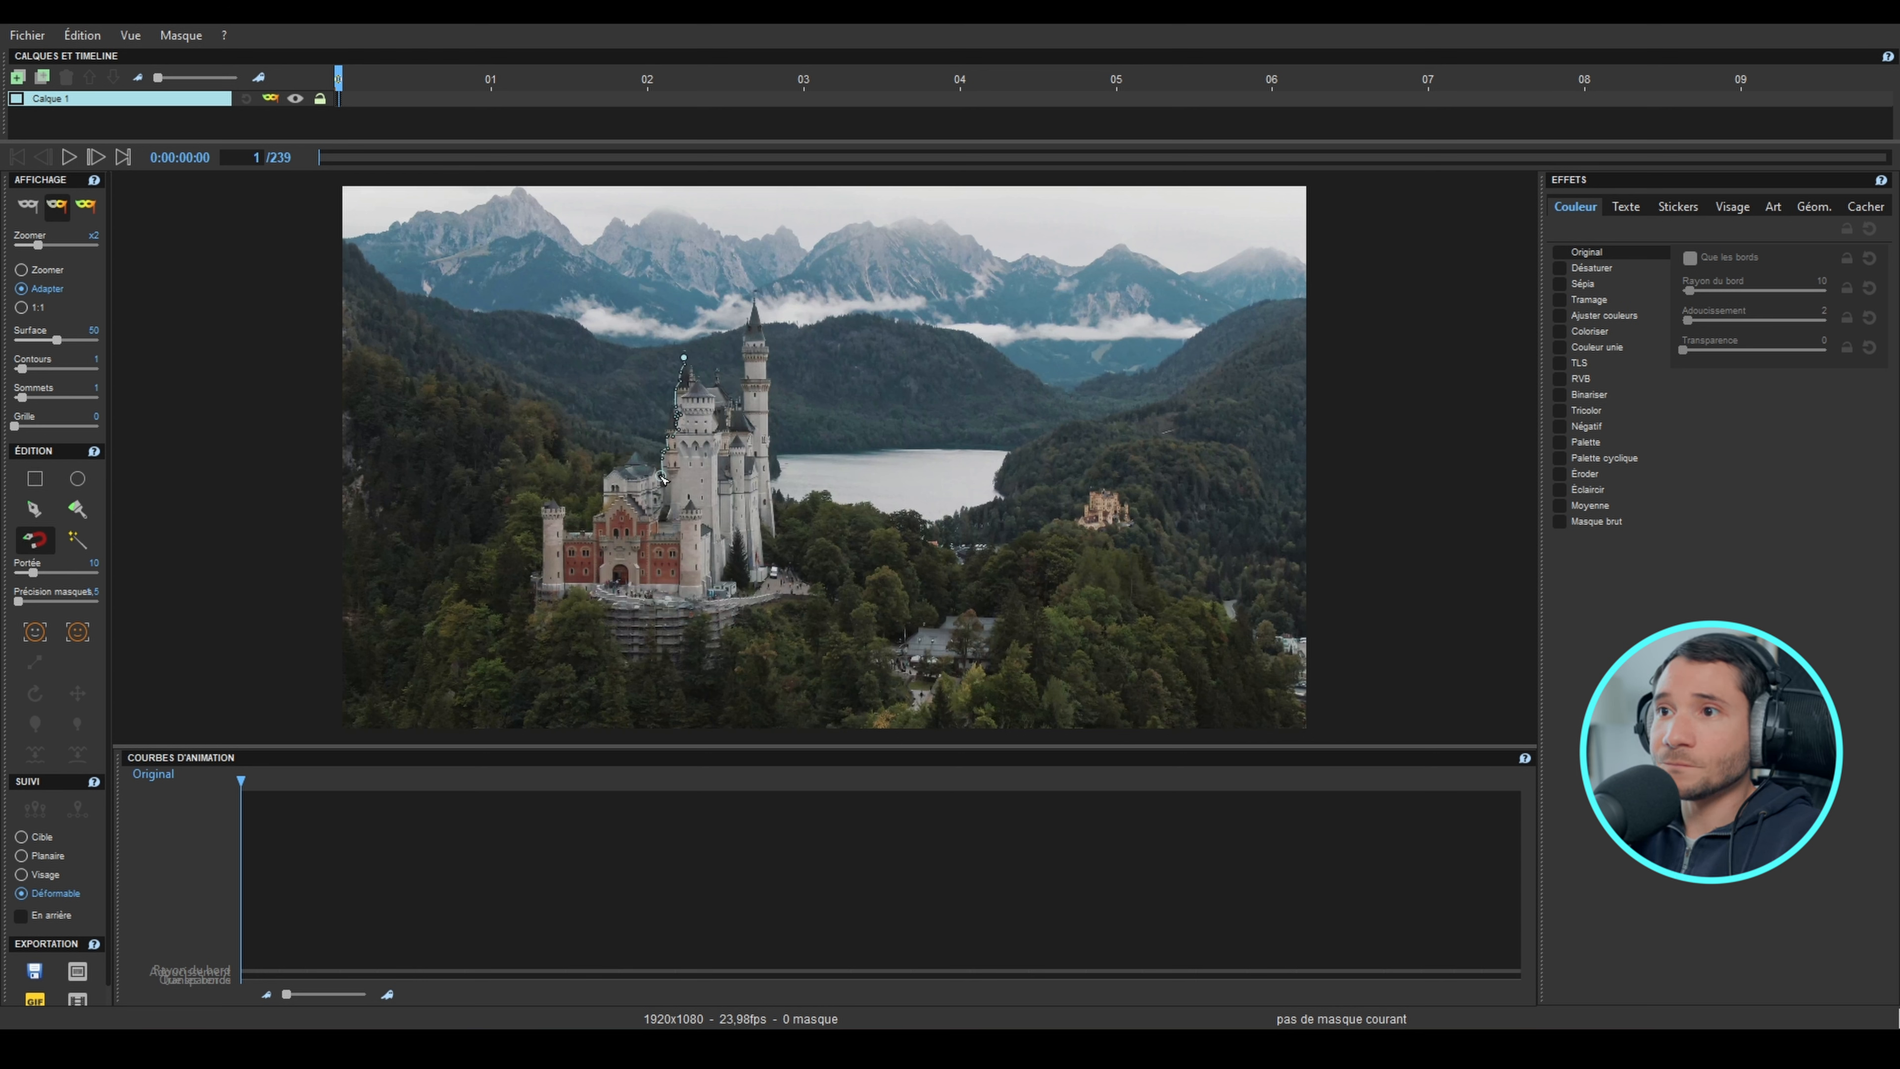
left_click(637, 453)
left_click(605, 482)
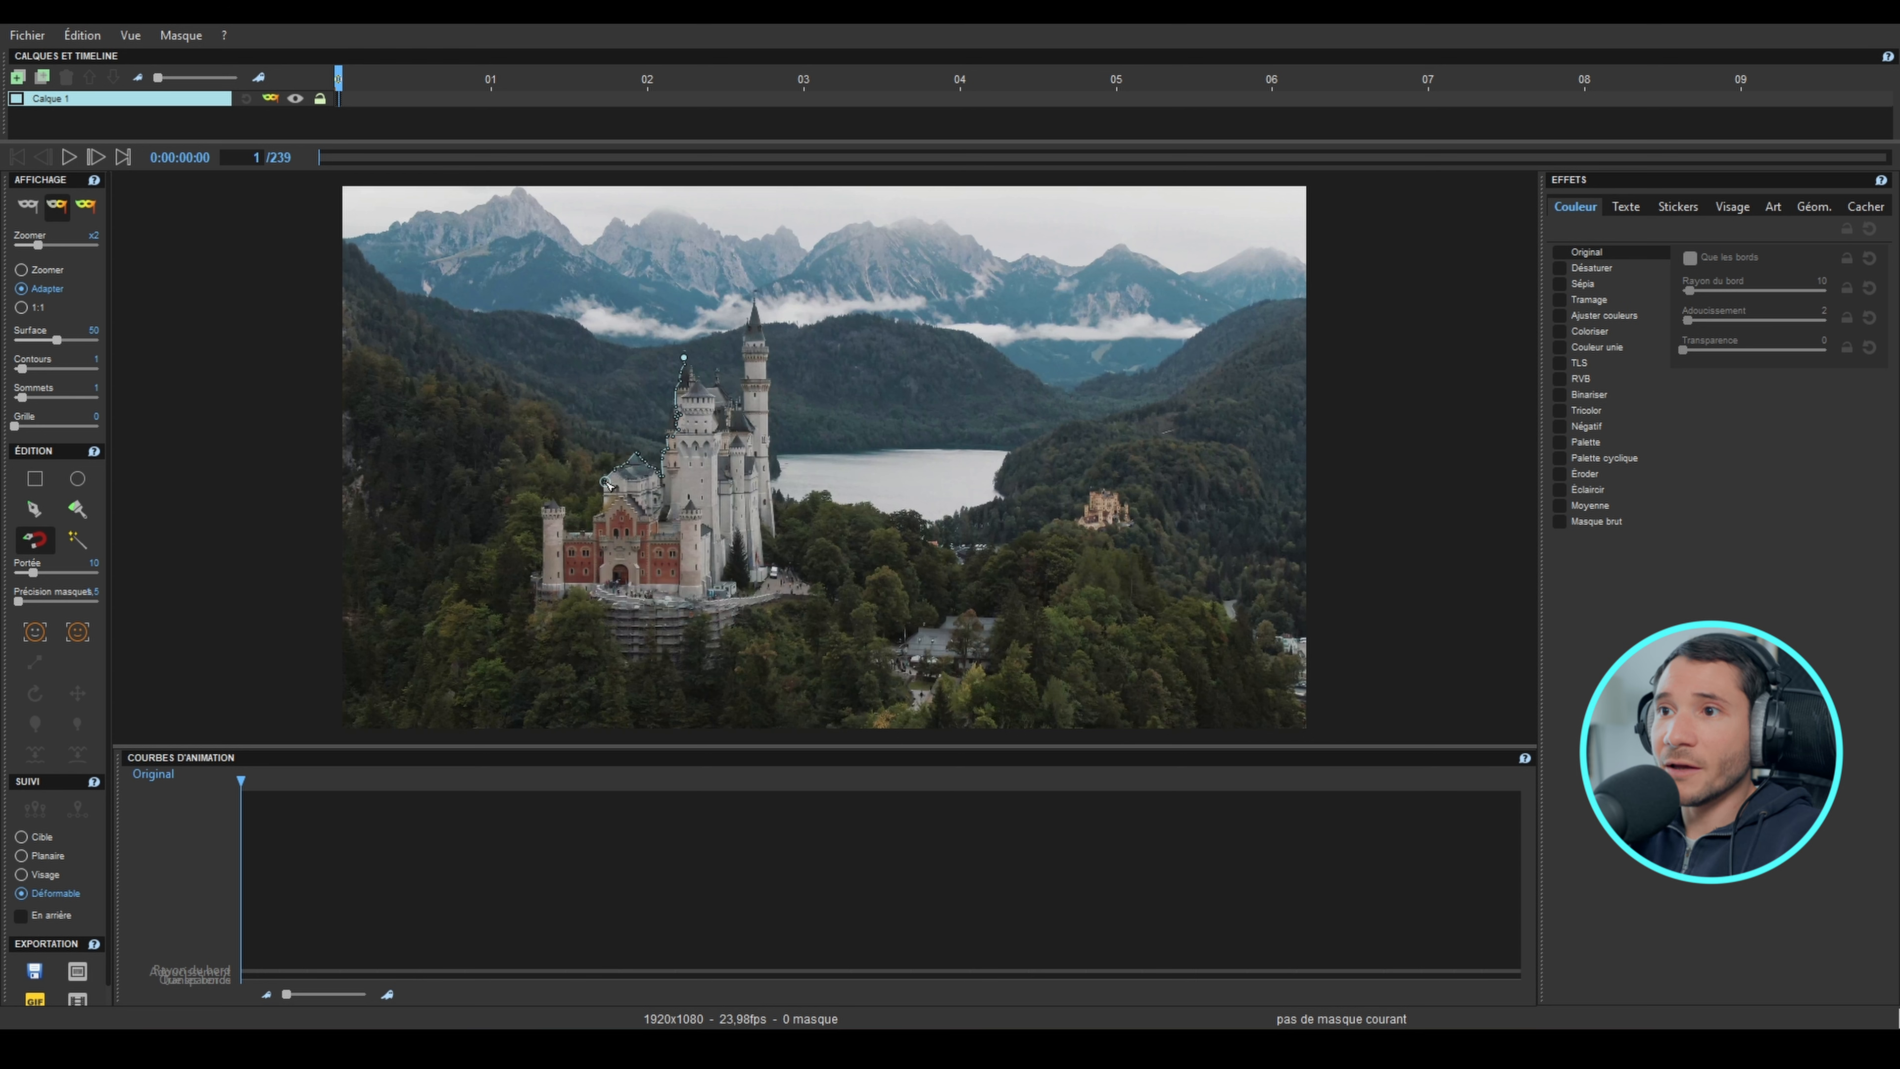
left_click(575, 535)
left_click(550, 500)
left_click(544, 593)
left_click(658, 610)
left_click(810, 595)
left_click(807, 574)
left_click(760, 495)
left_click(775, 534)
left_click(763, 325)
left_click(757, 303)
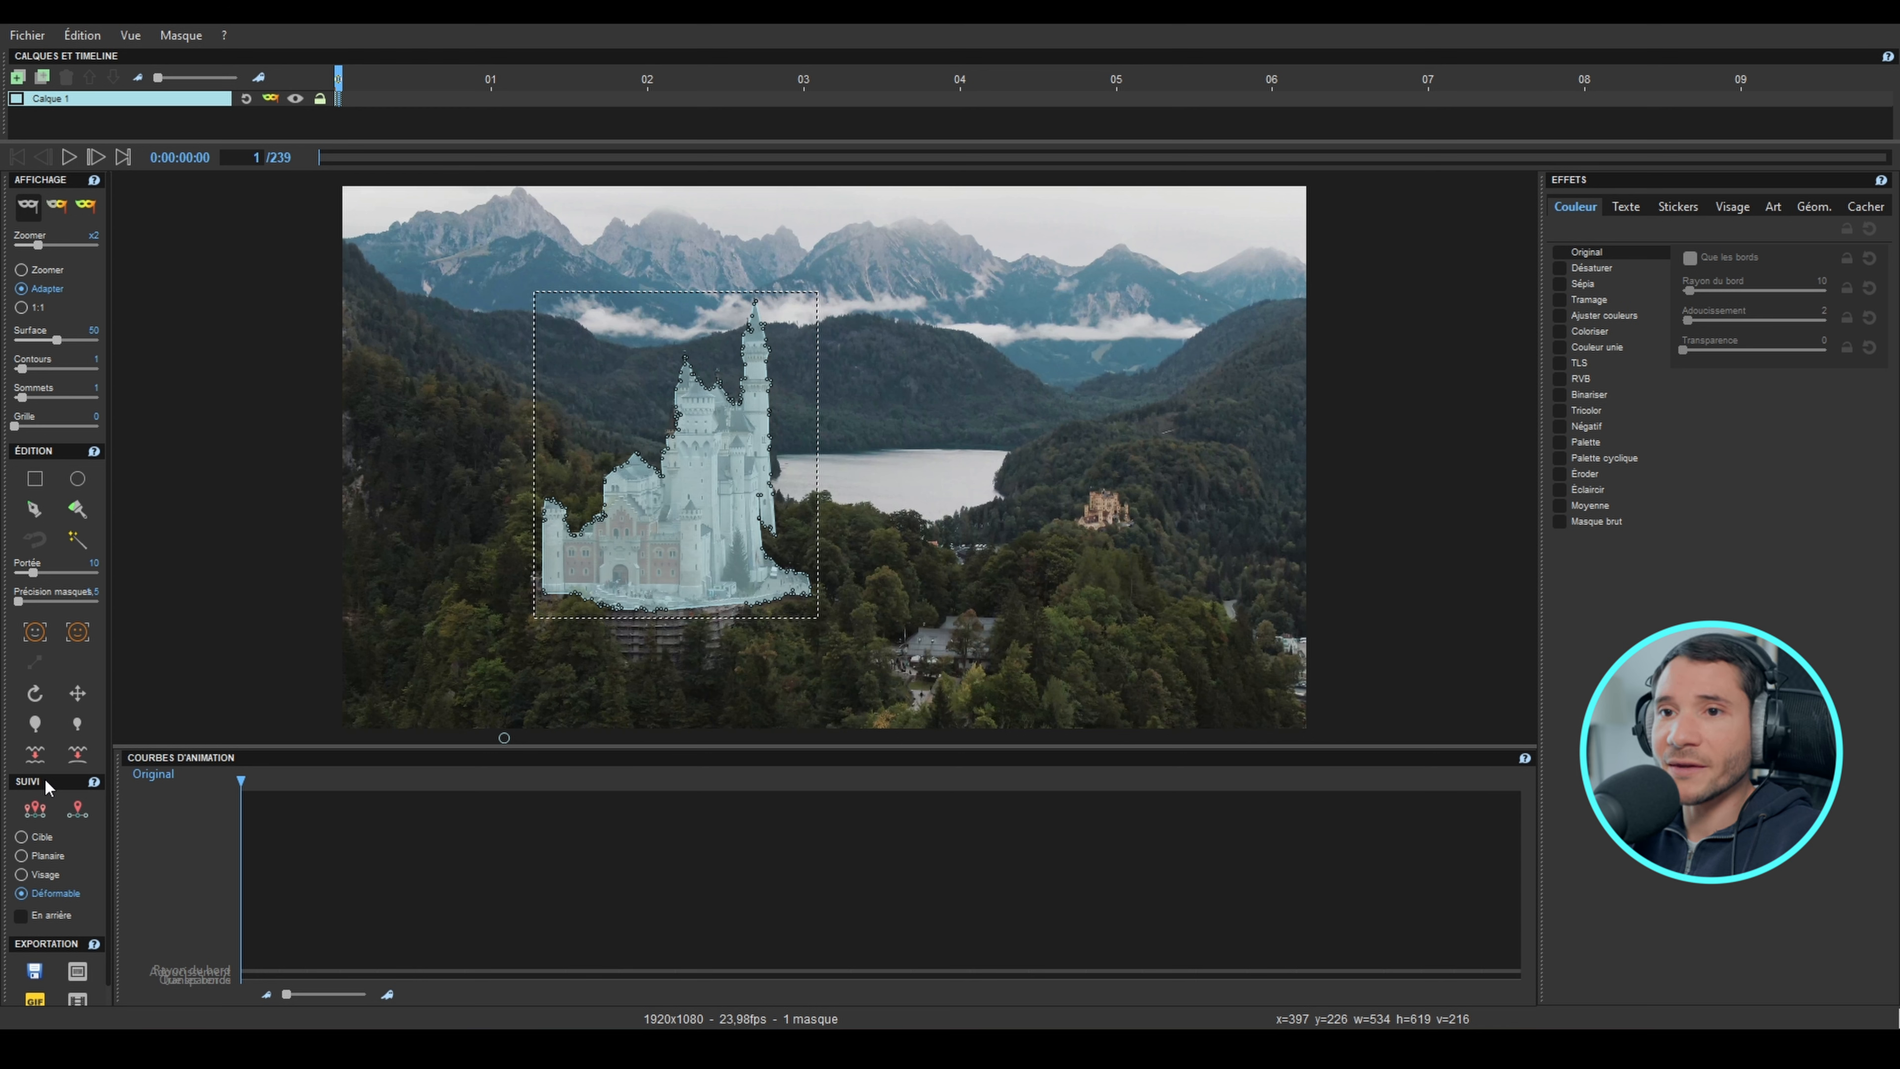
left_click(36, 815)
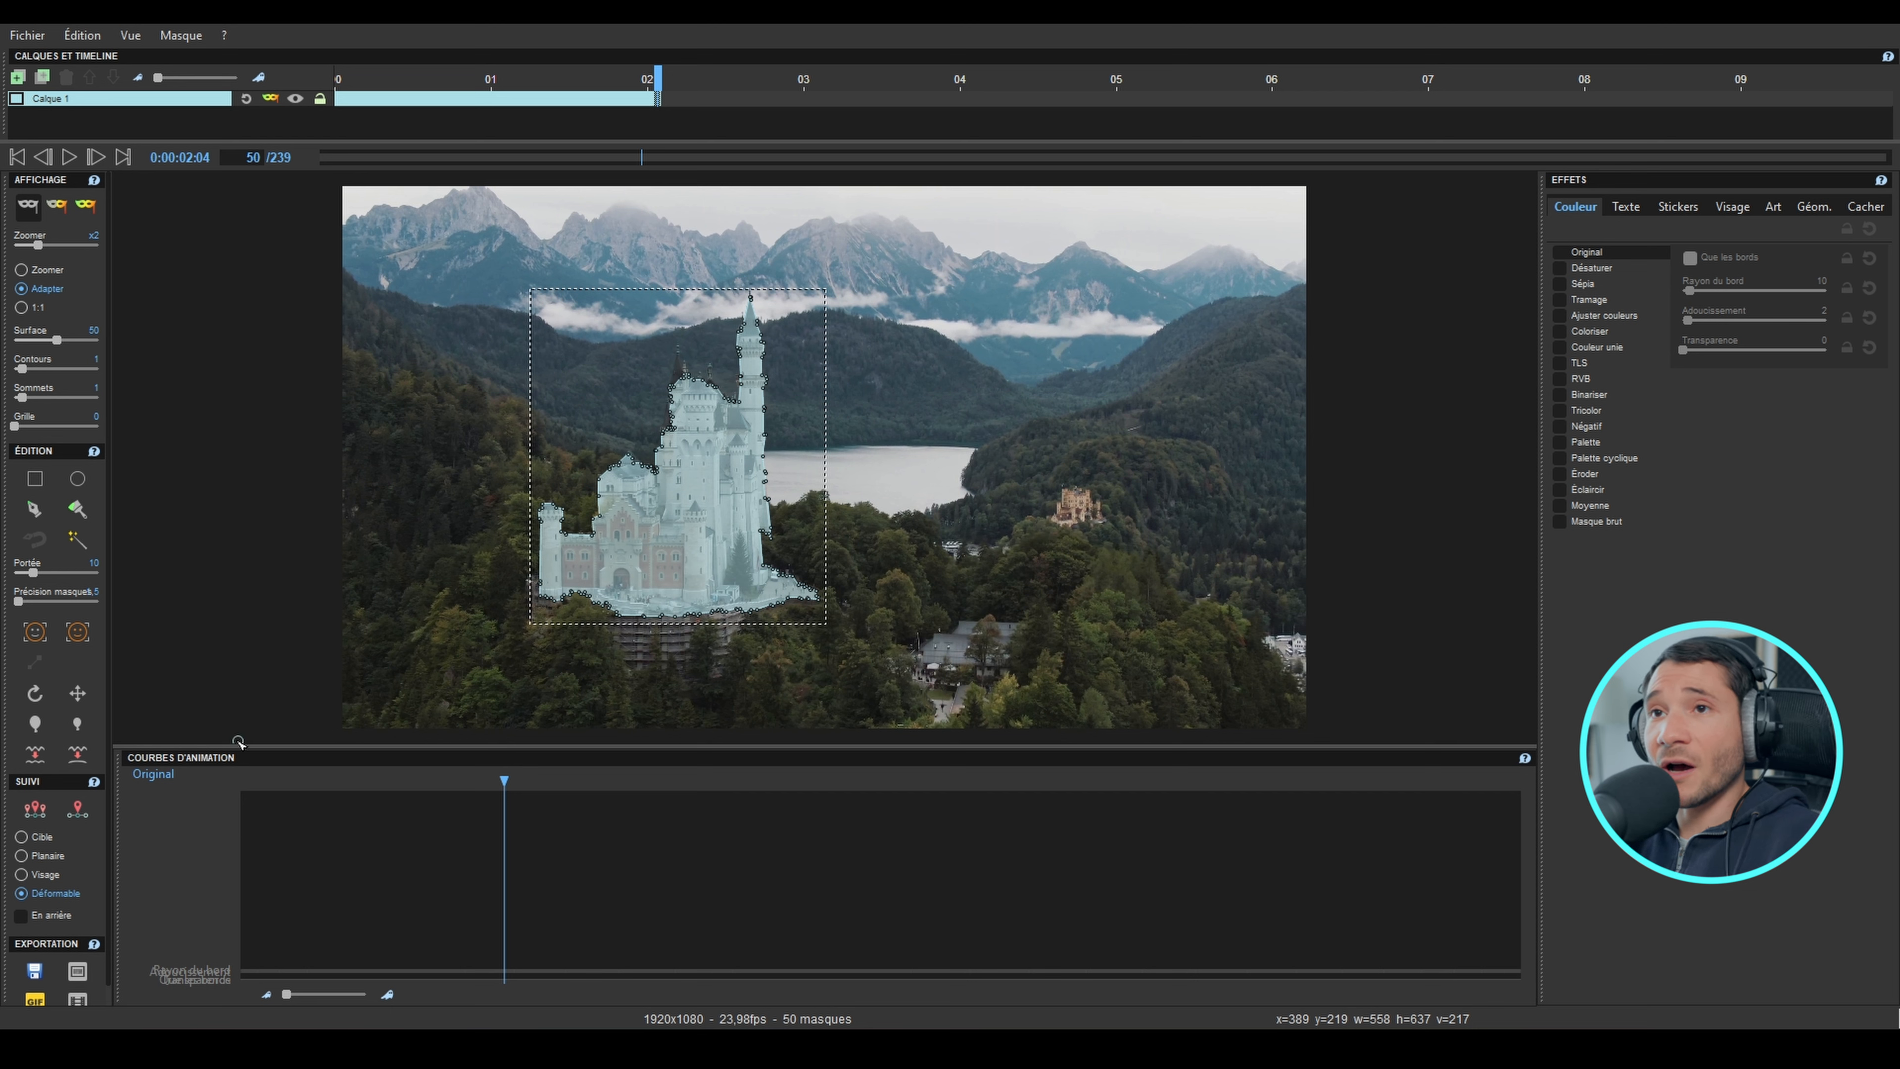
Step: Add a second layer and draw a rectangular mask about 237 by 67 px on the hillside above and left of the castle
left_click(19, 79)
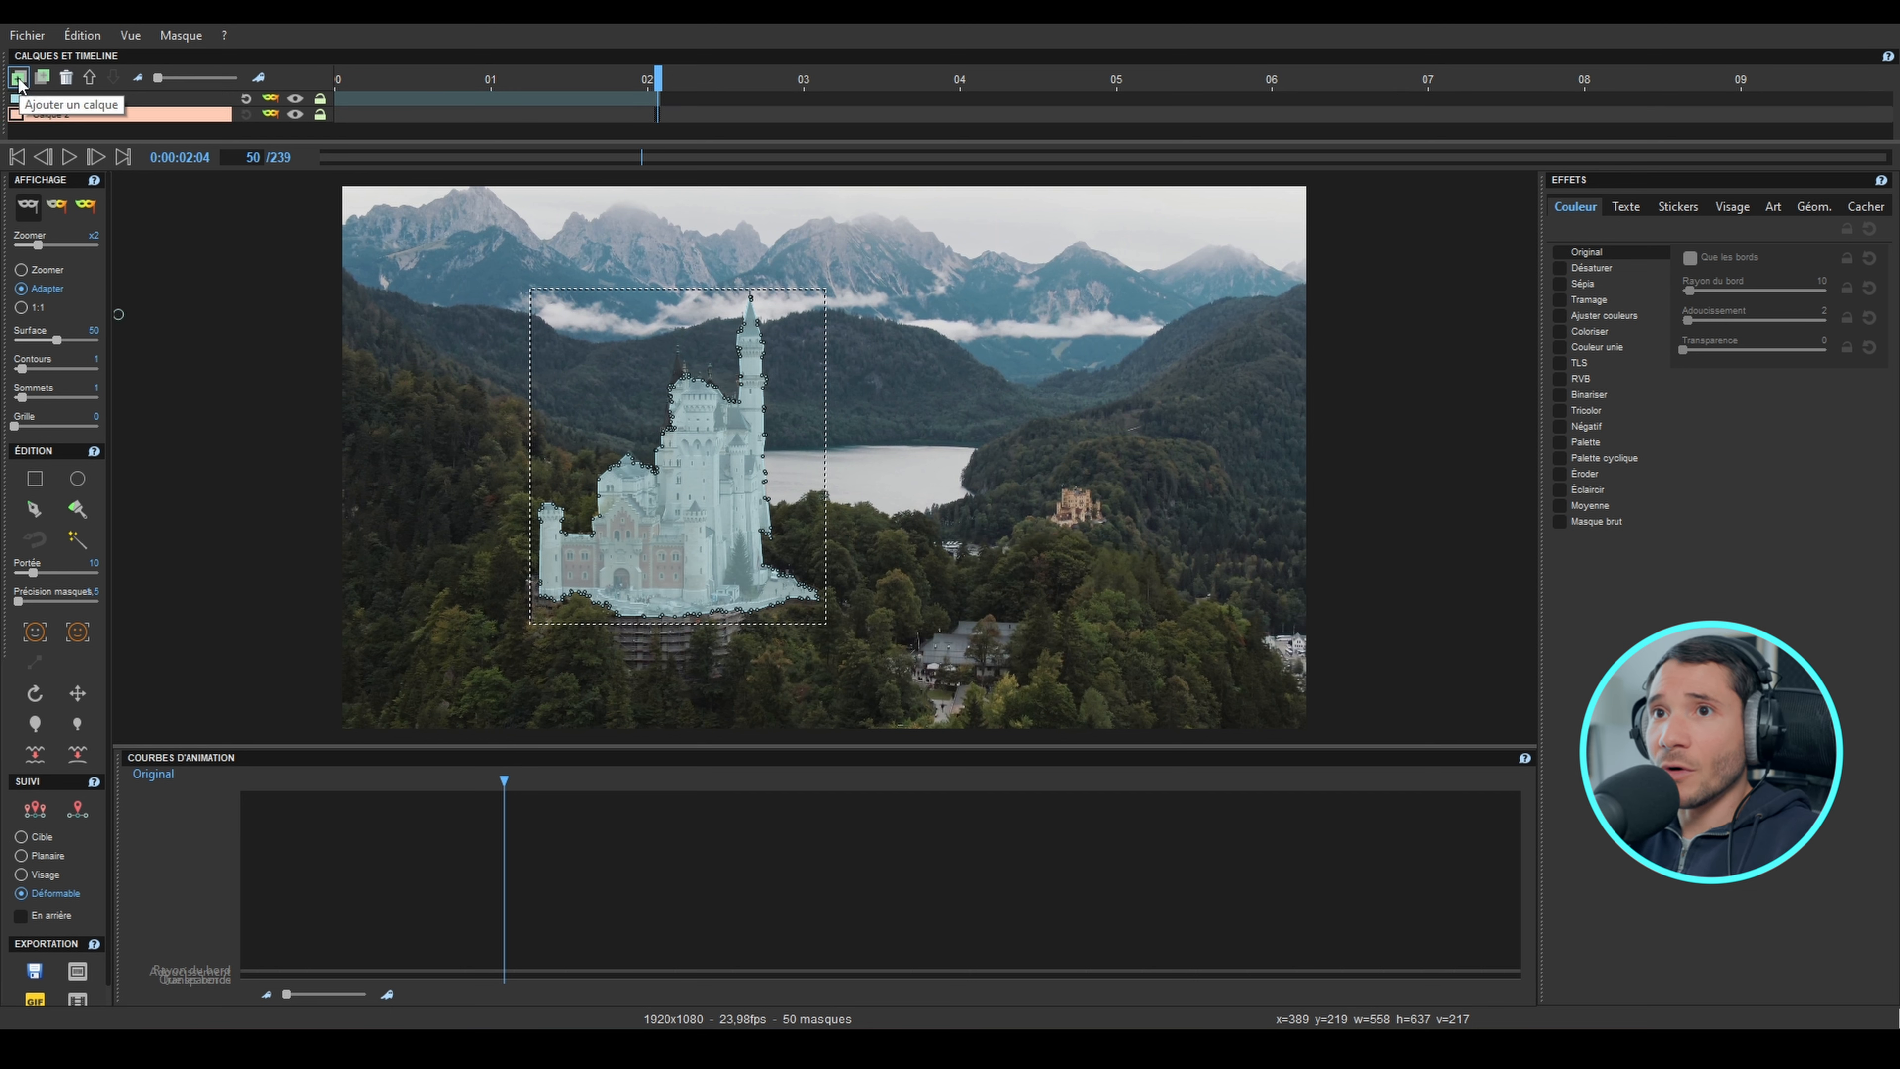
left_click(35, 479)
left_click_drag(439, 322, 559, 355)
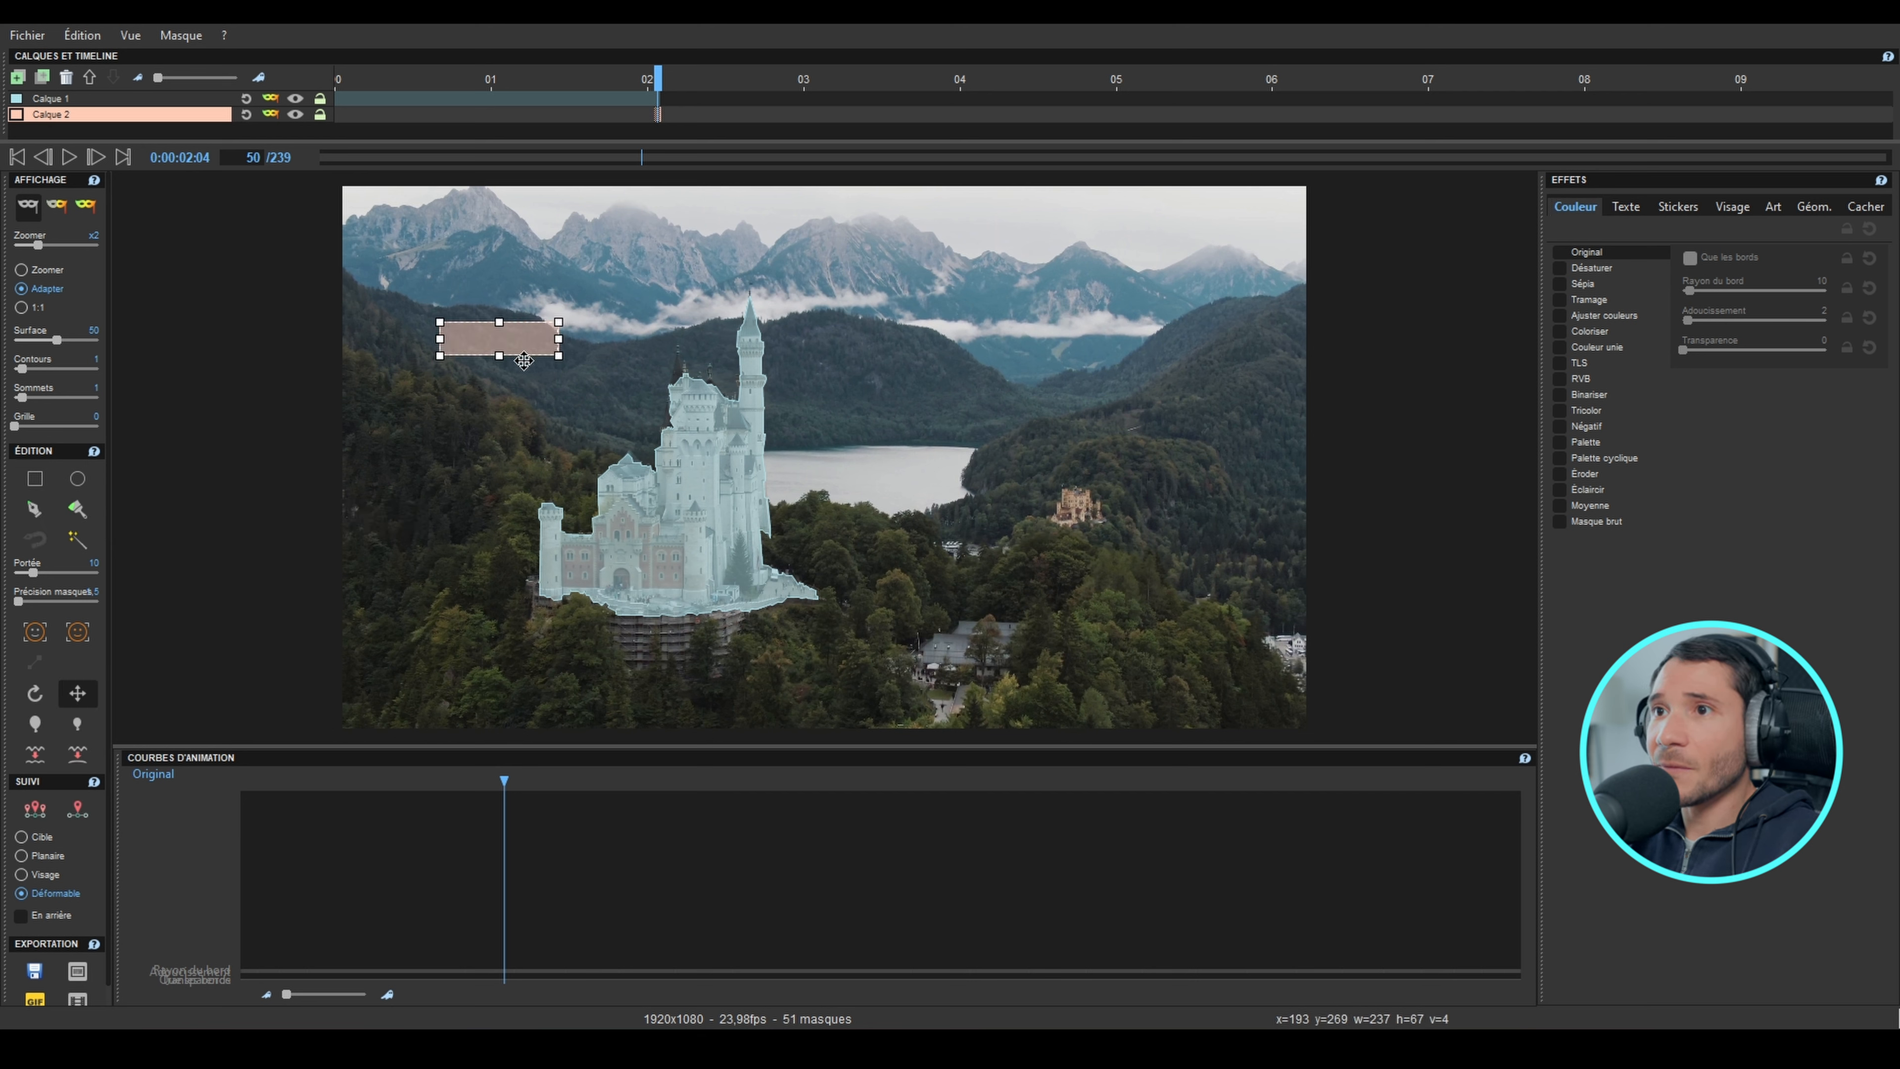
Step: Attach the text "Weekend au Château" to the rectangle mask in the Tw Cen MT Condensed Extra Bold font
left_click(1626, 206)
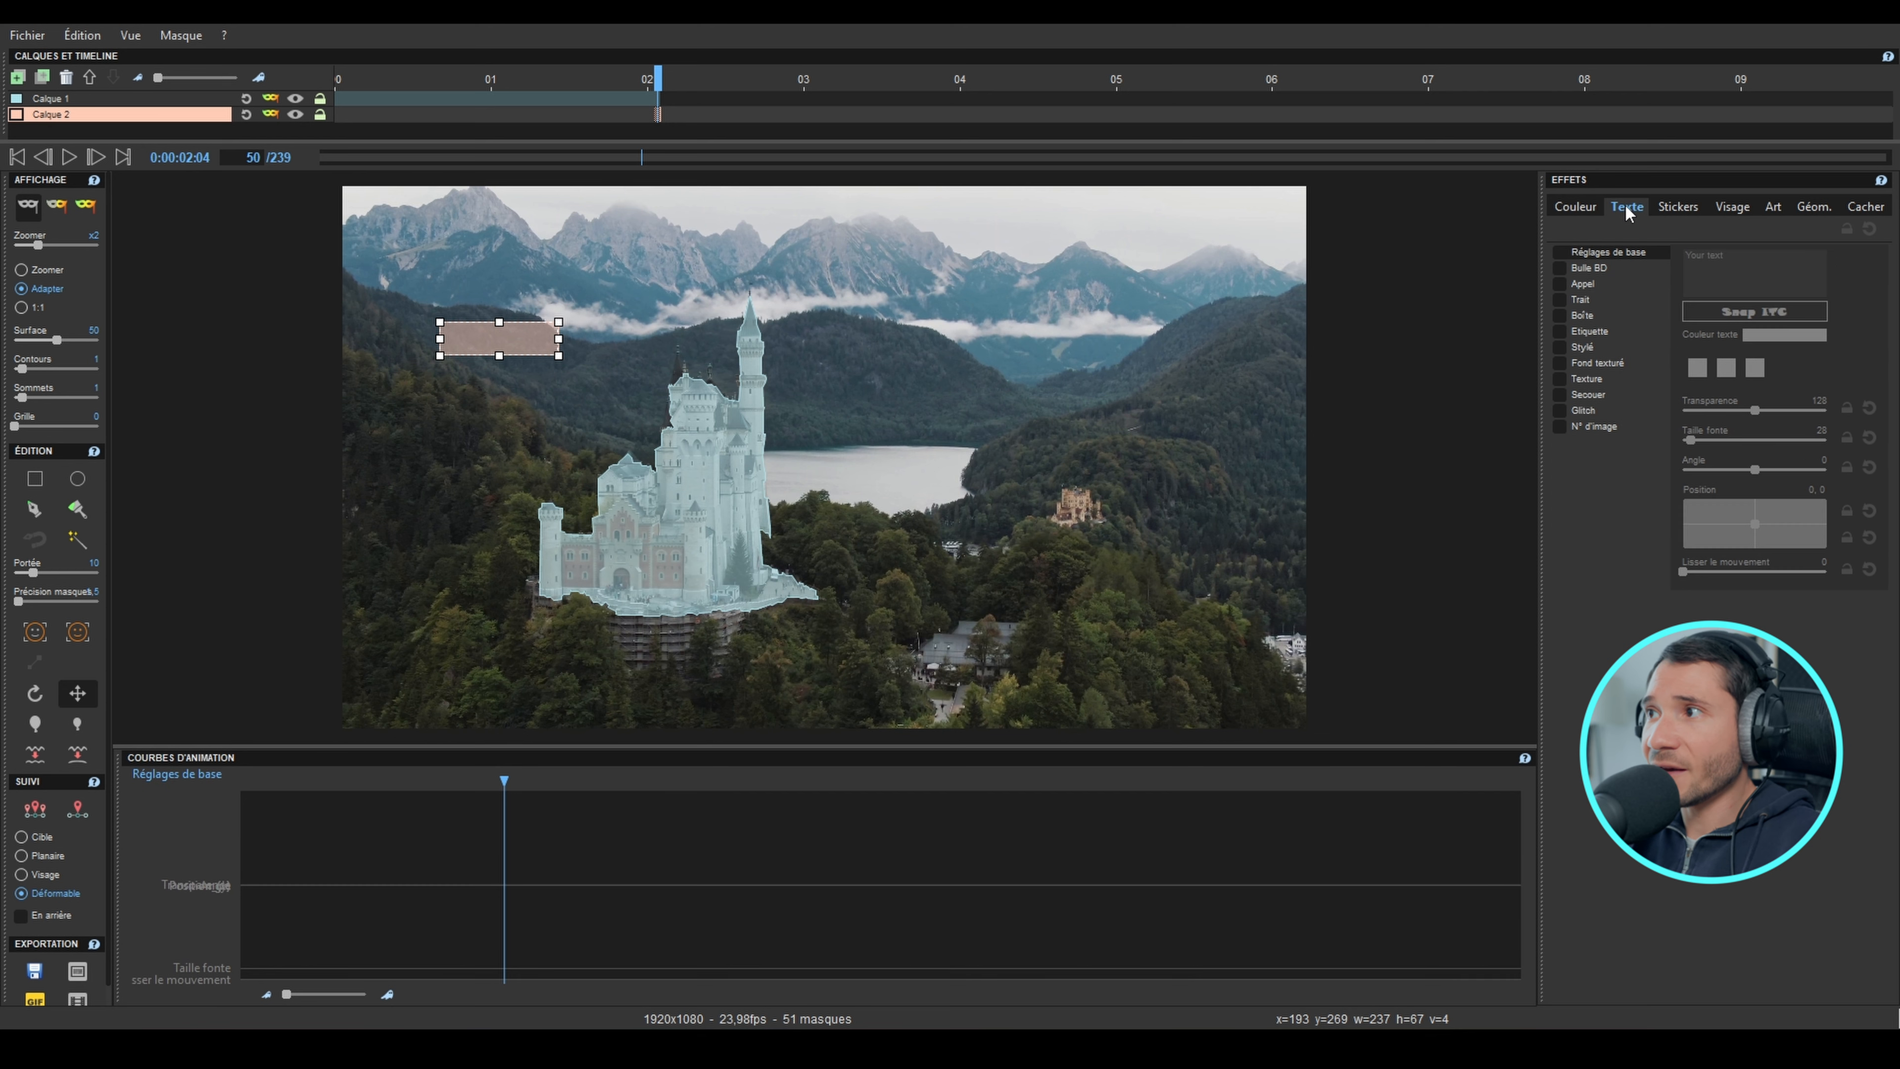
left_click(1559, 252)
left_click(1743, 255)
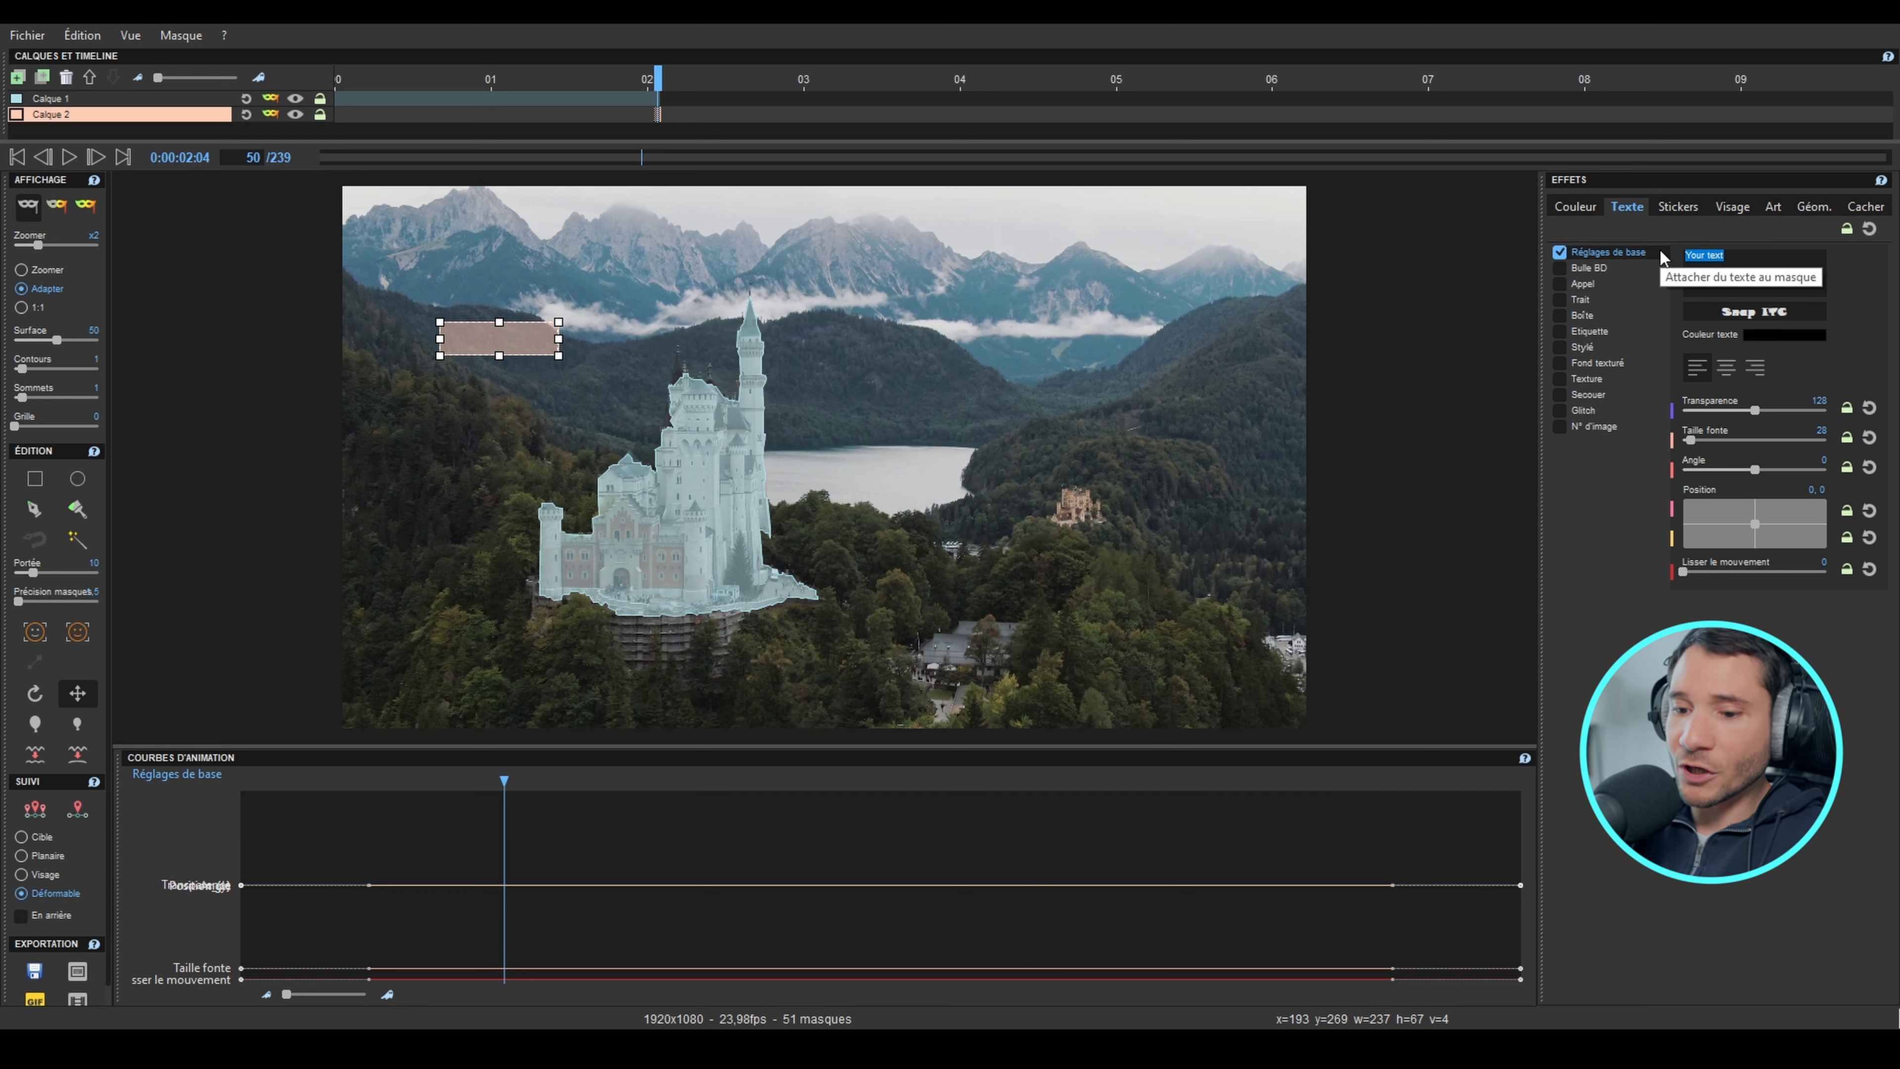
type("Weekend au Château")
left_click(1735, 310)
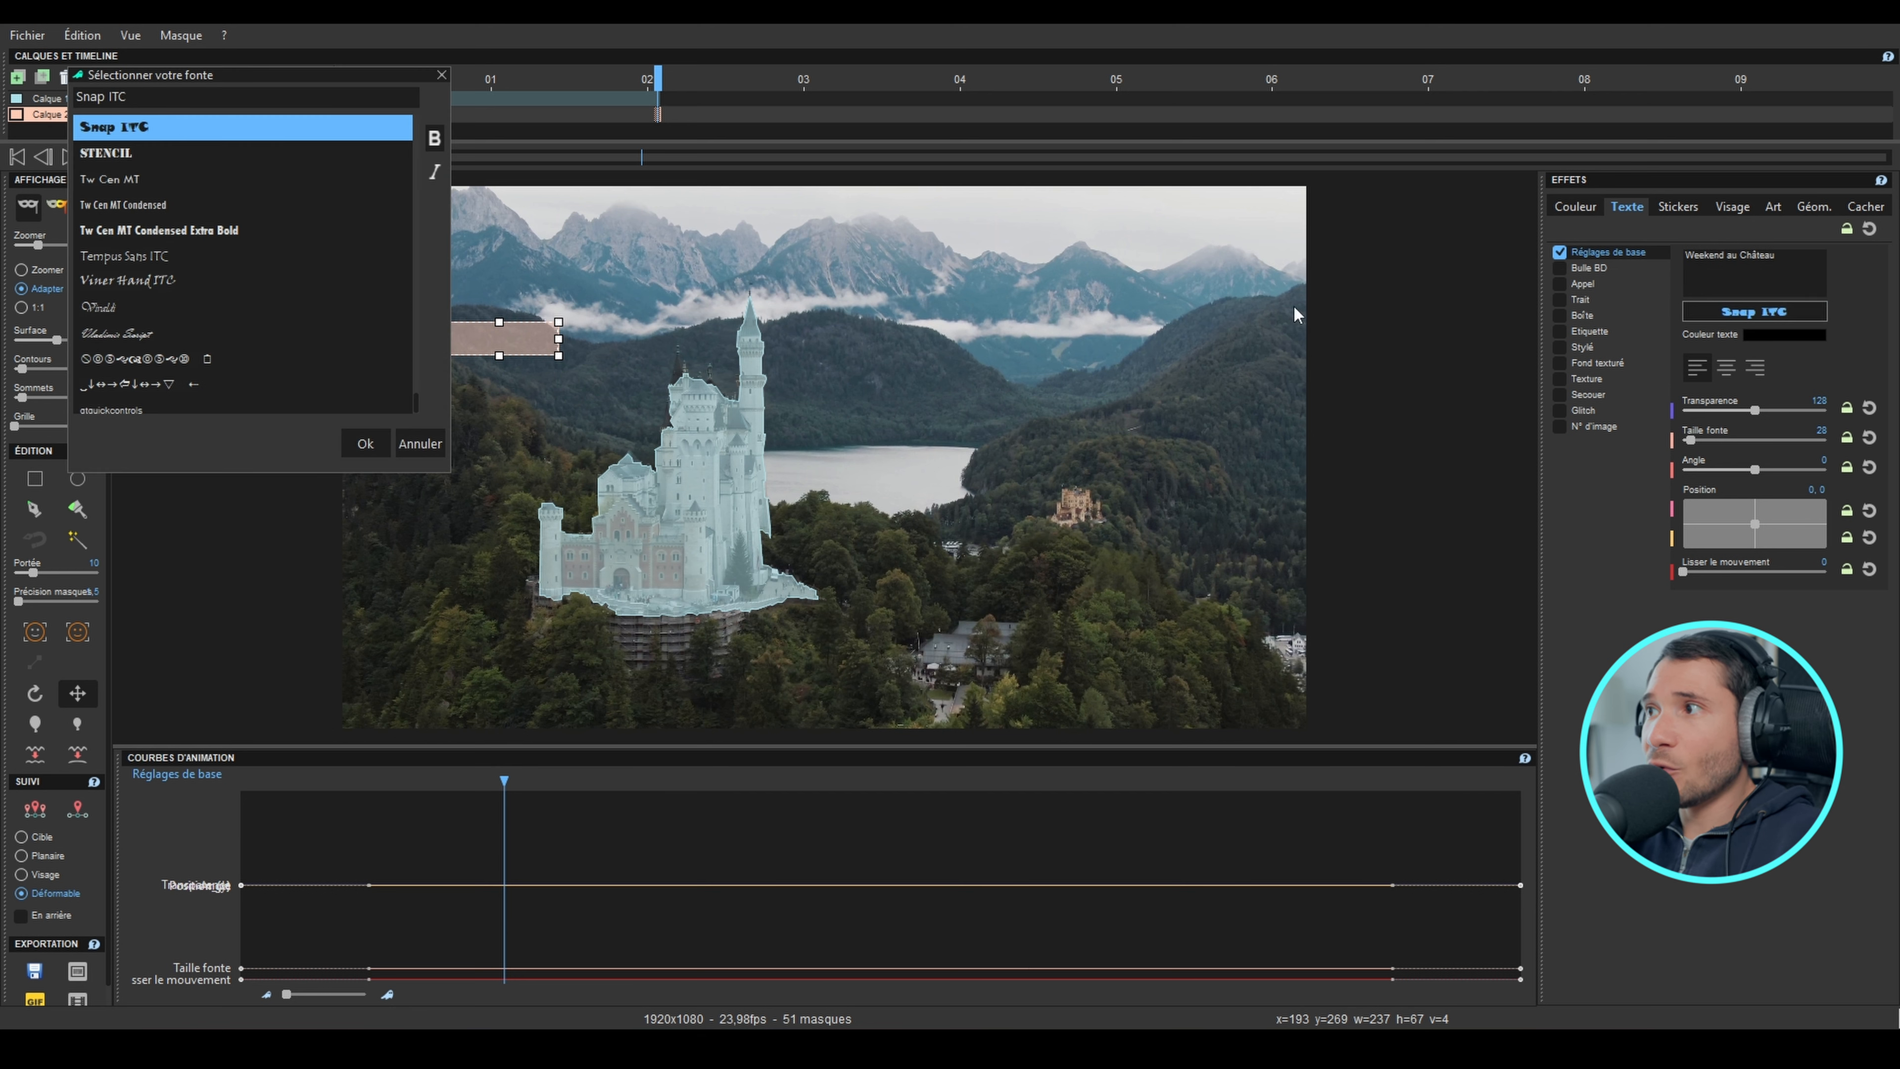
left_click(157, 230)
left_click(365, 443)
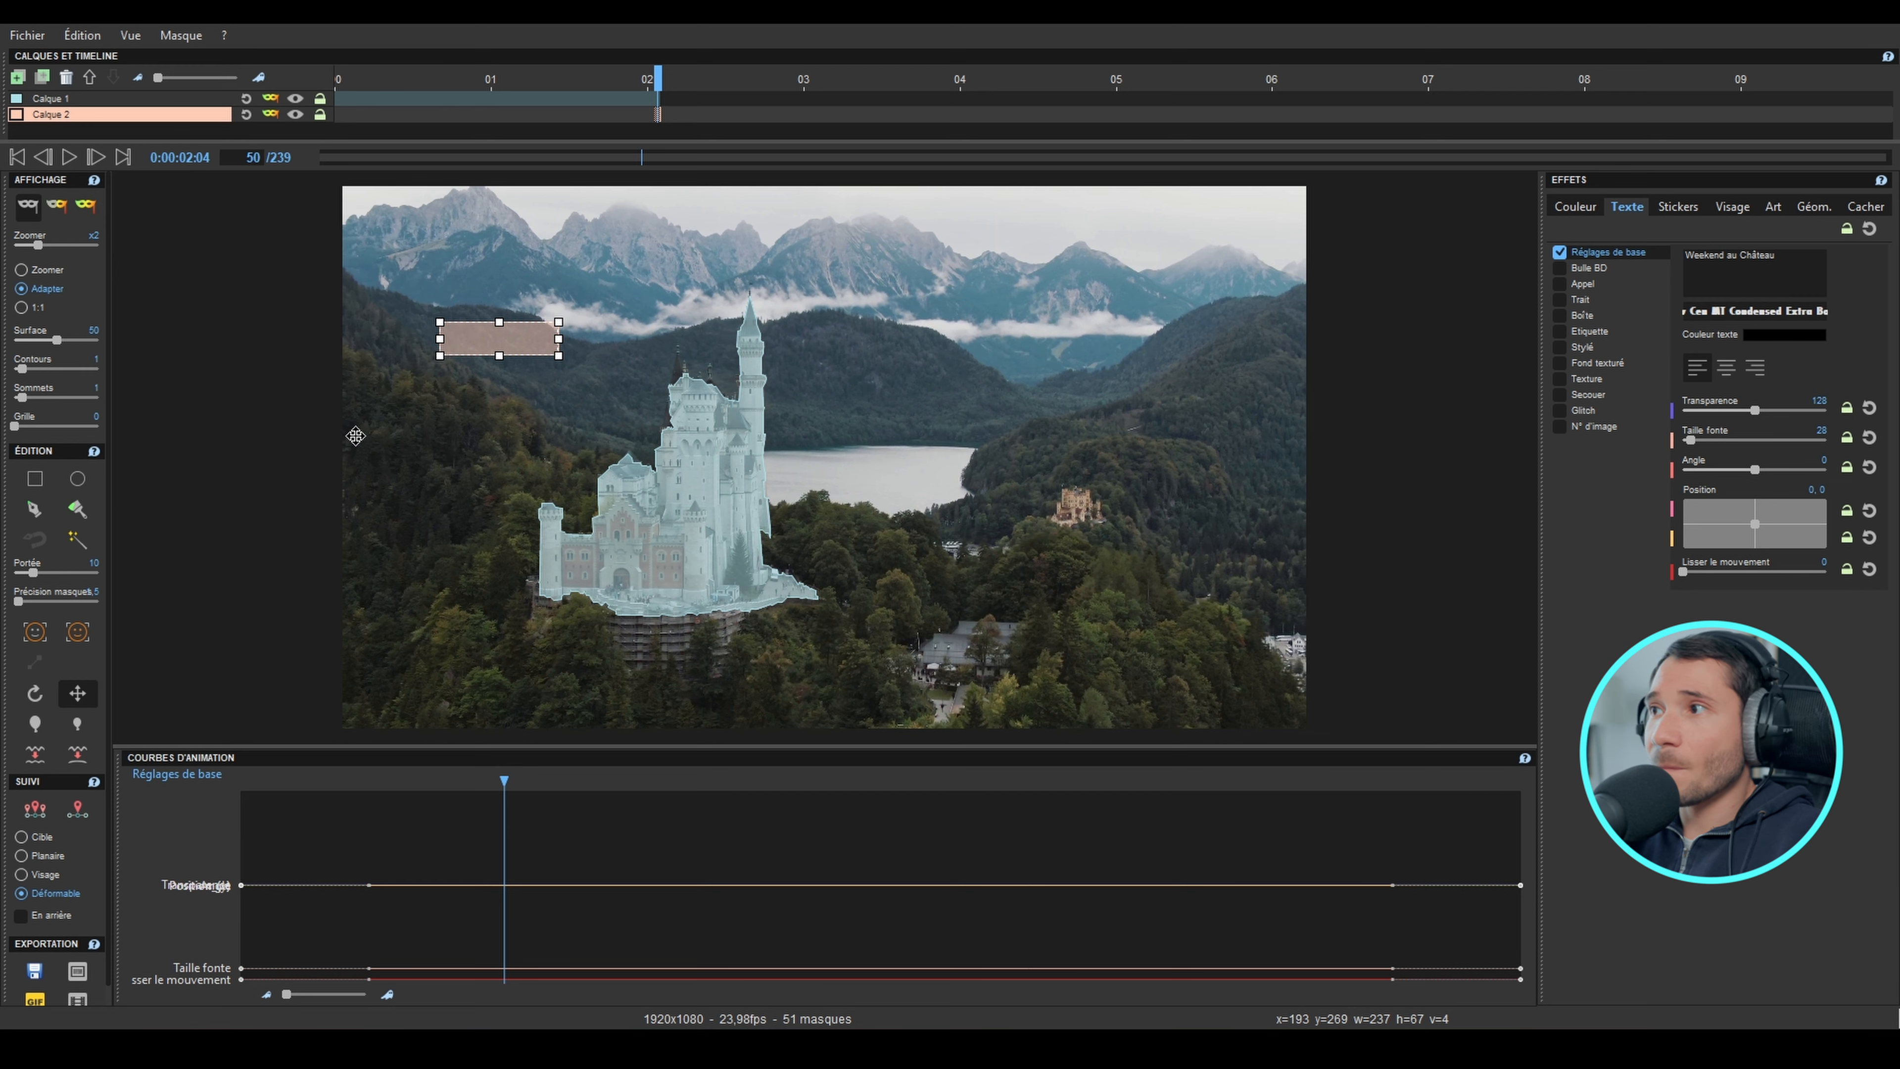
Step: Make the text white, display the effects with the current mask, and set transparency to about 49 and font size to 51
left_click(1784, 344)
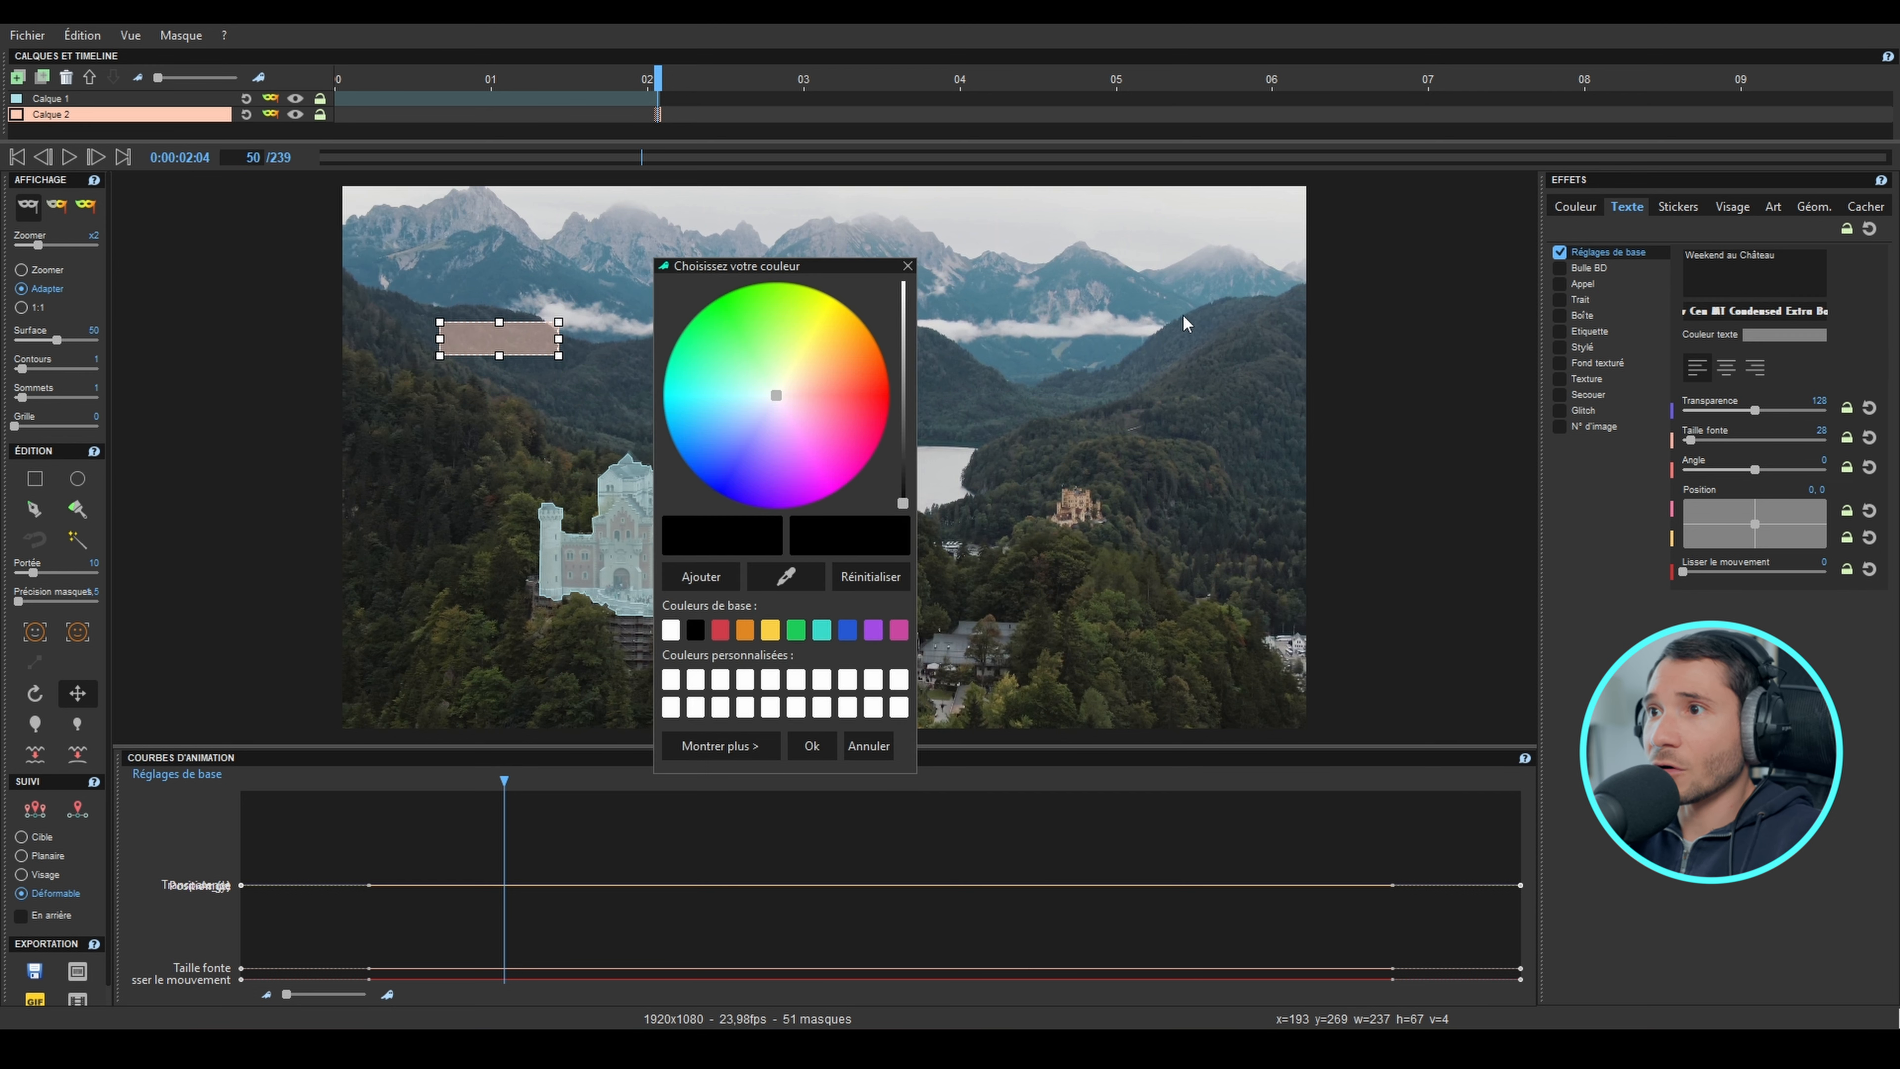
left_click(670, 630)
left_click(811, 746)
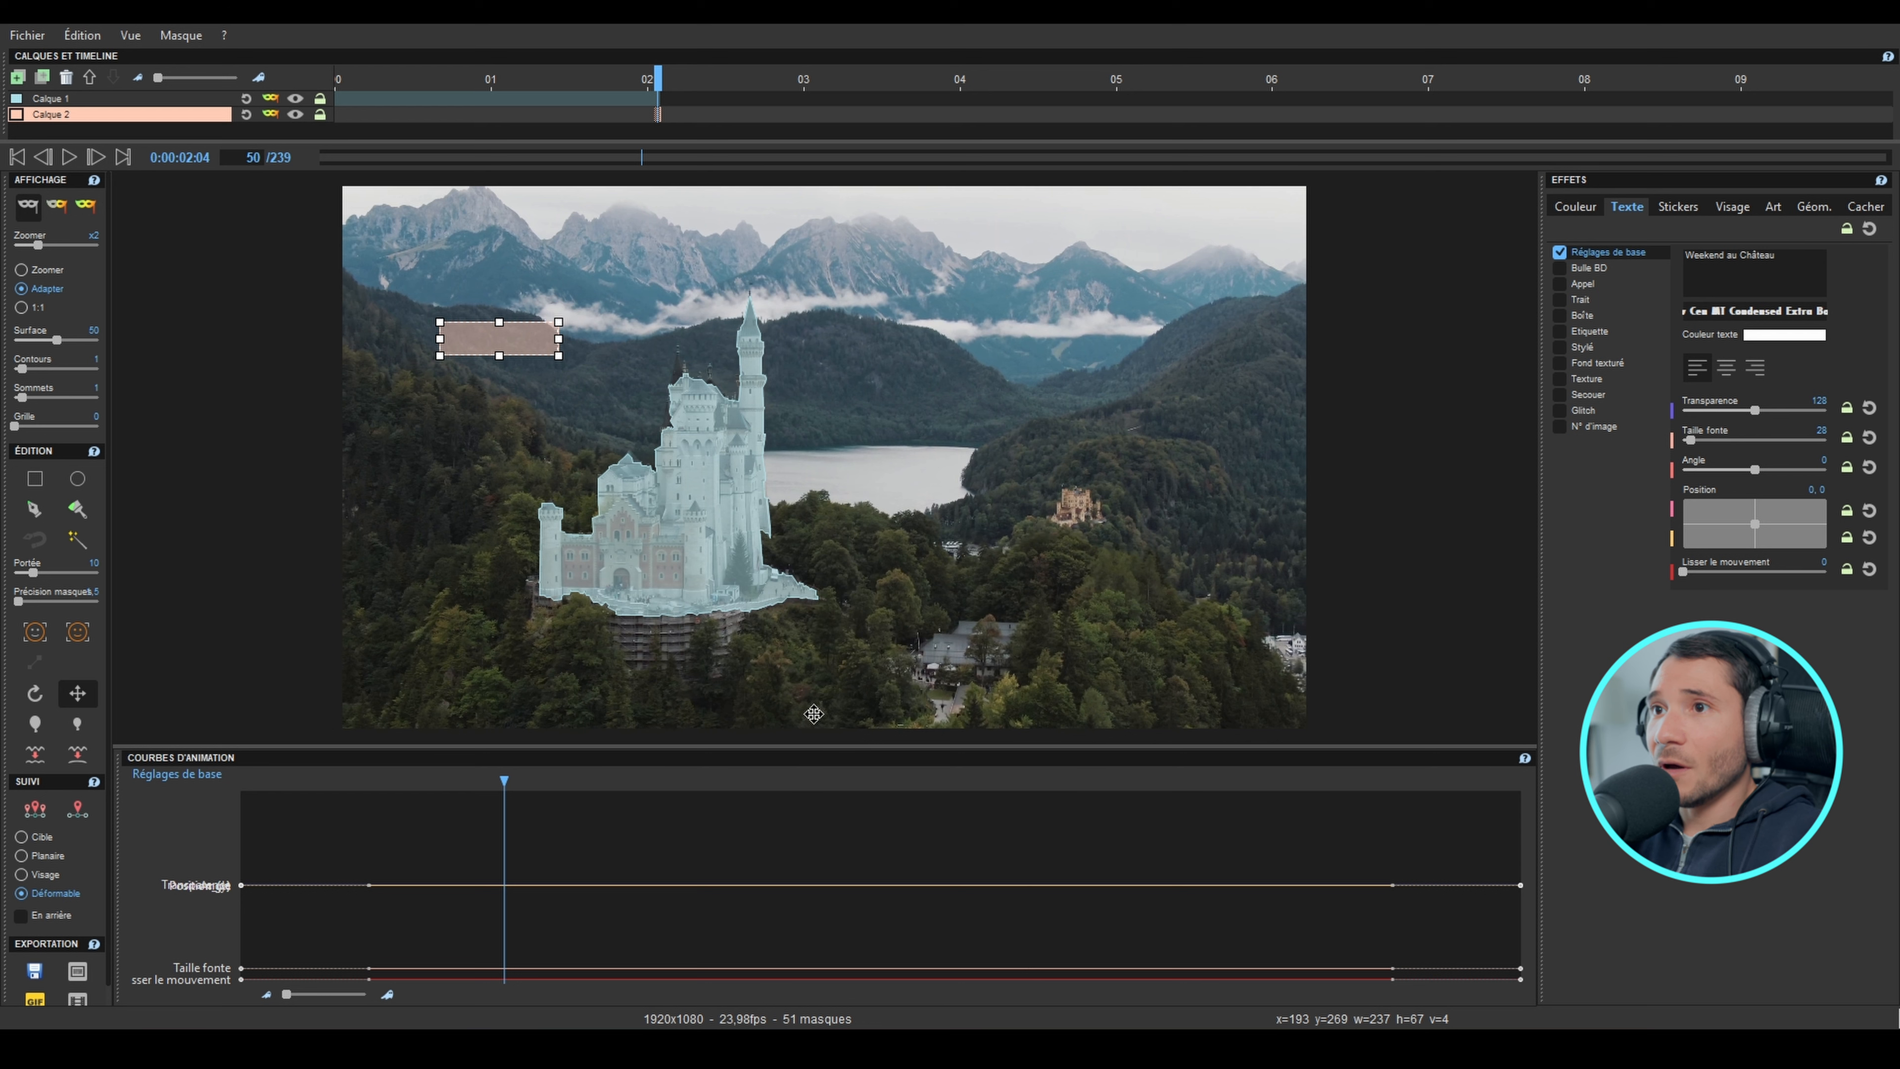
left_click(56, 208)
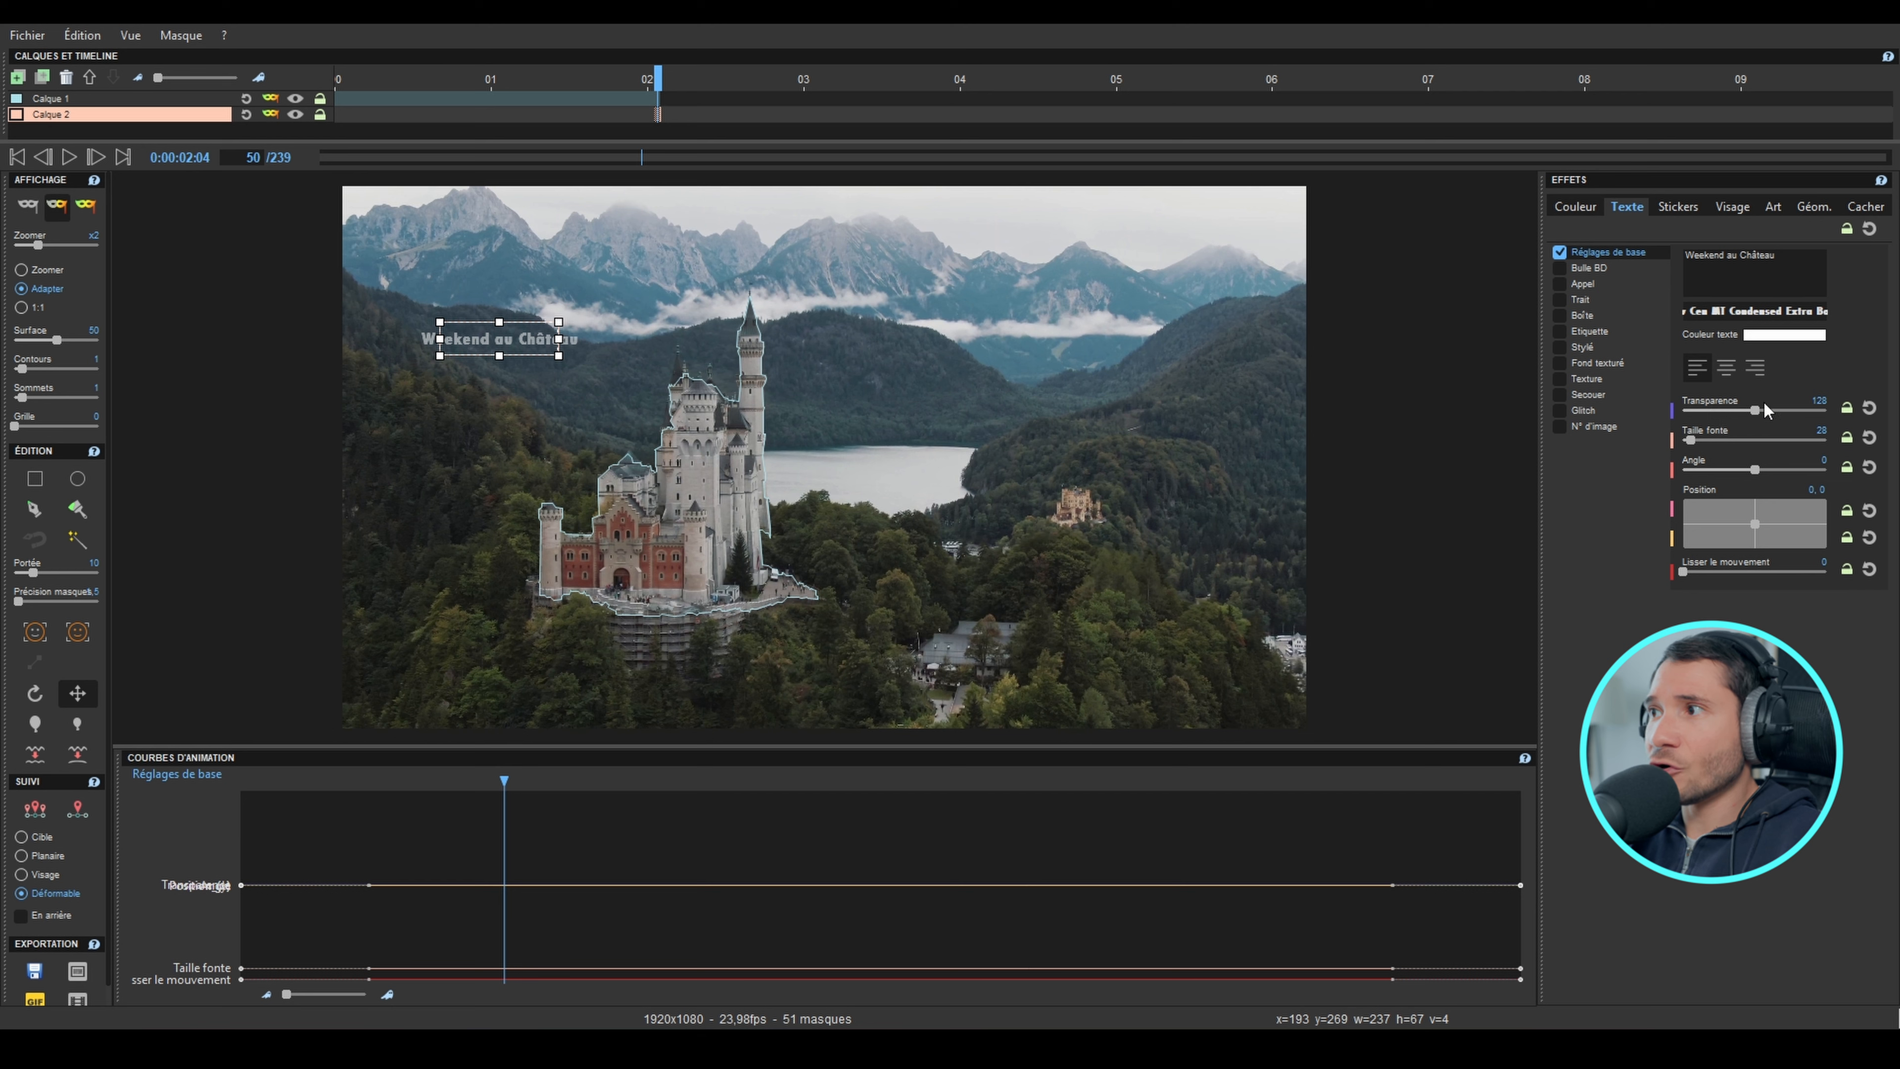
left_click_drag(1756, 417, 1702, 444)
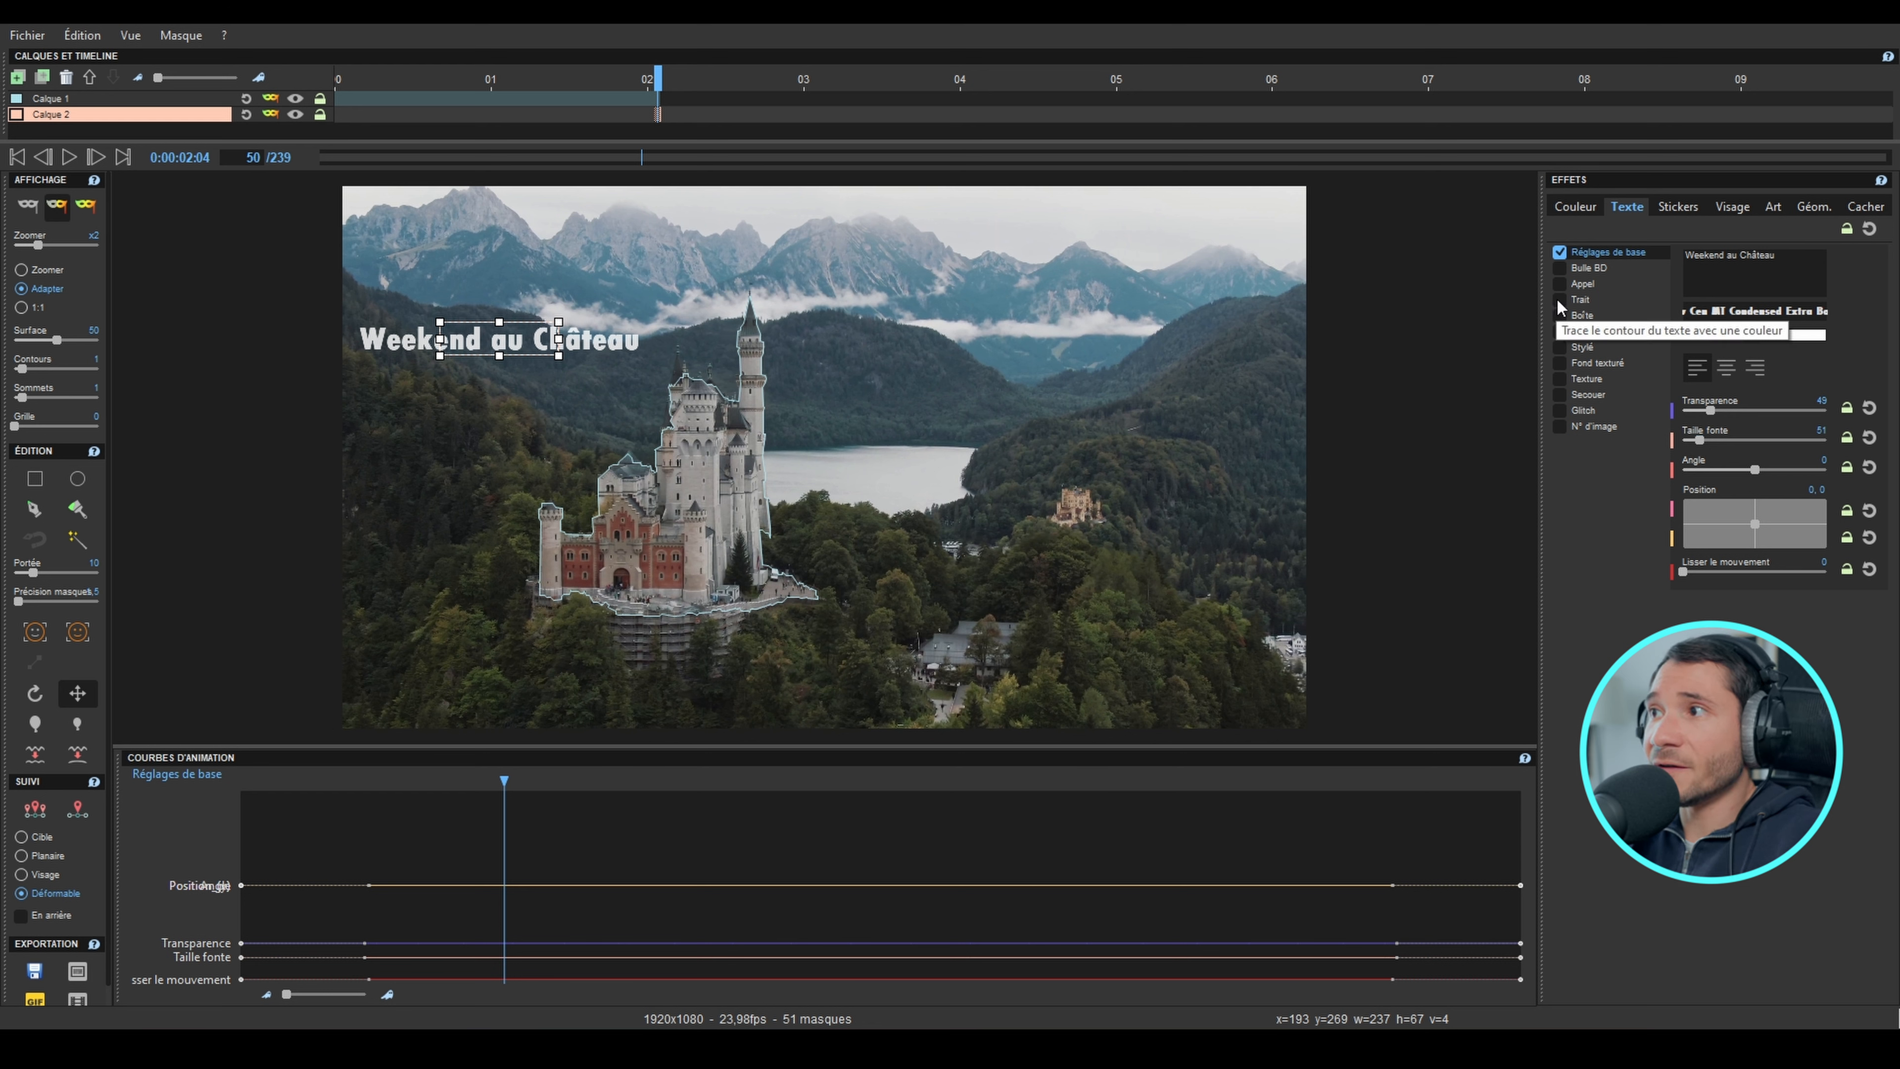
Step: Add a pinkish-red outline (Trait) to the text with thickness 8 and transparency 83
left_click(1560, 301)
left_click(1762, 334)
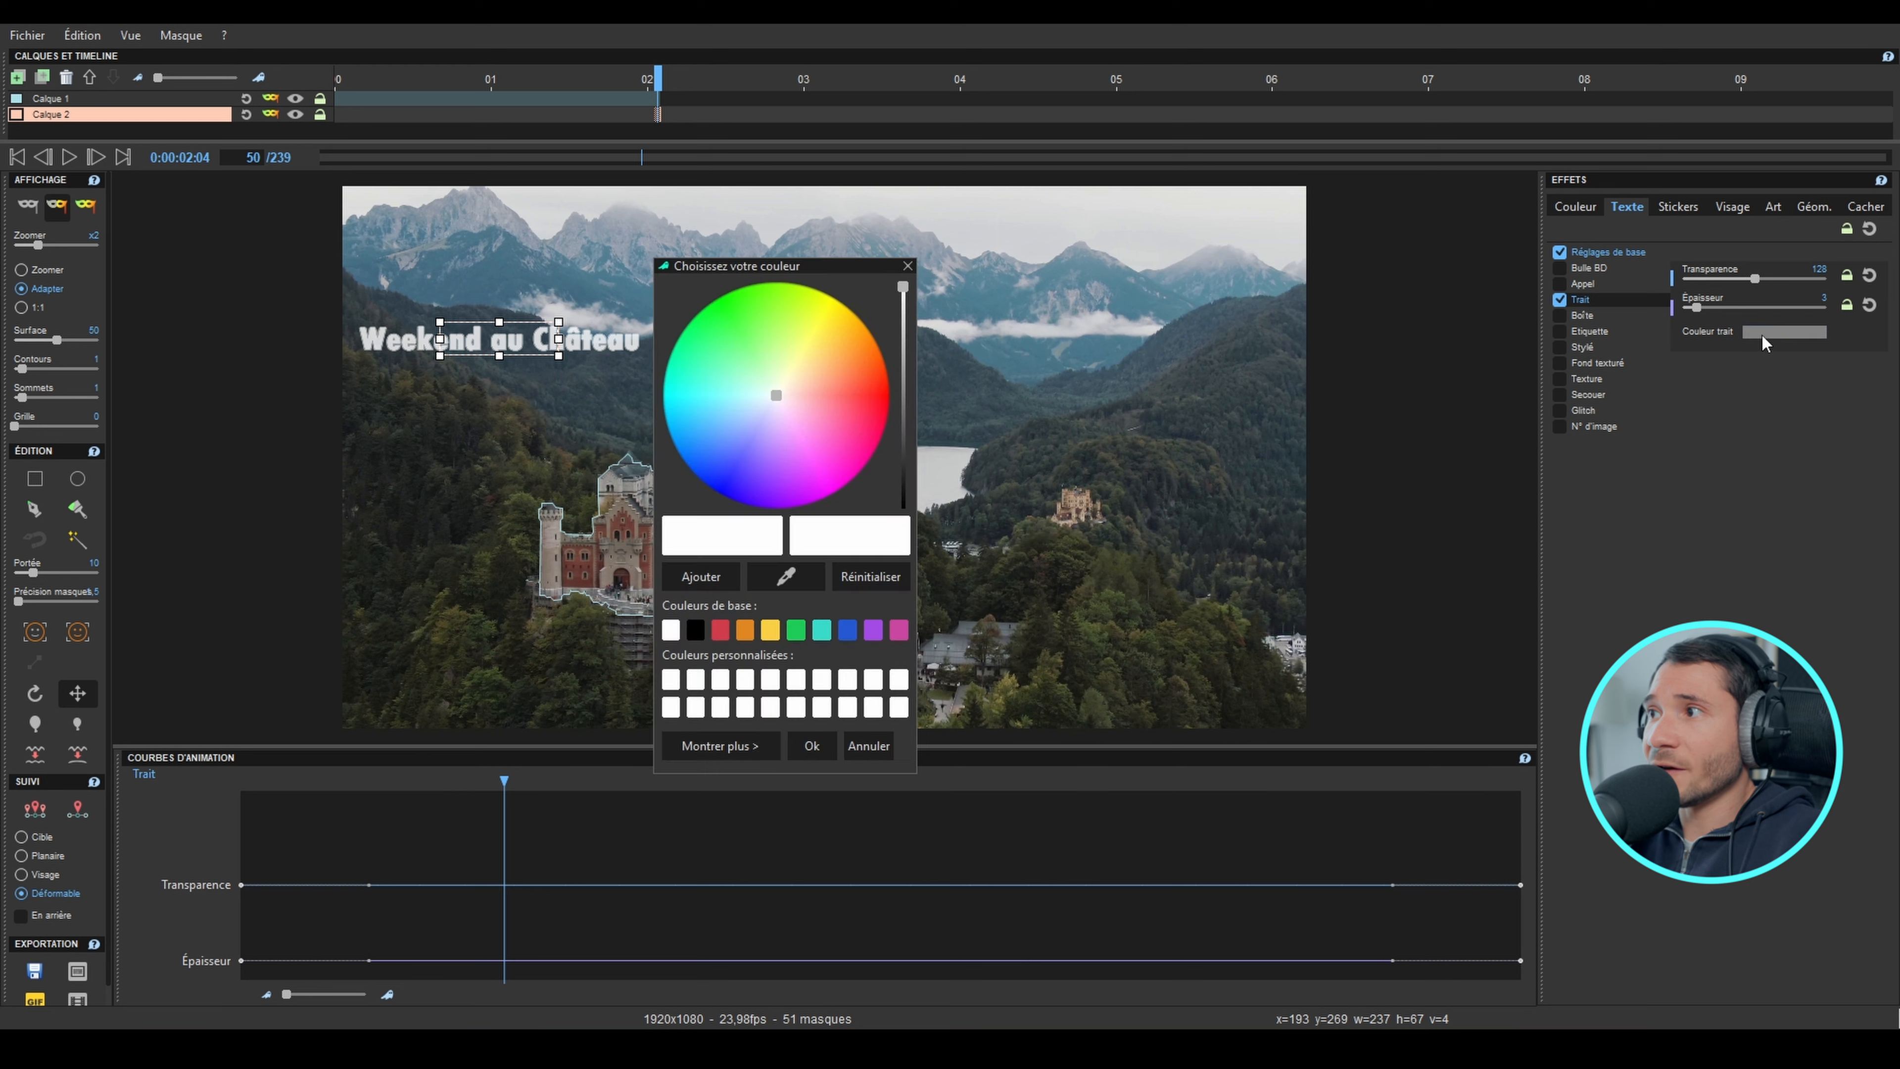
left_click(877, 418)
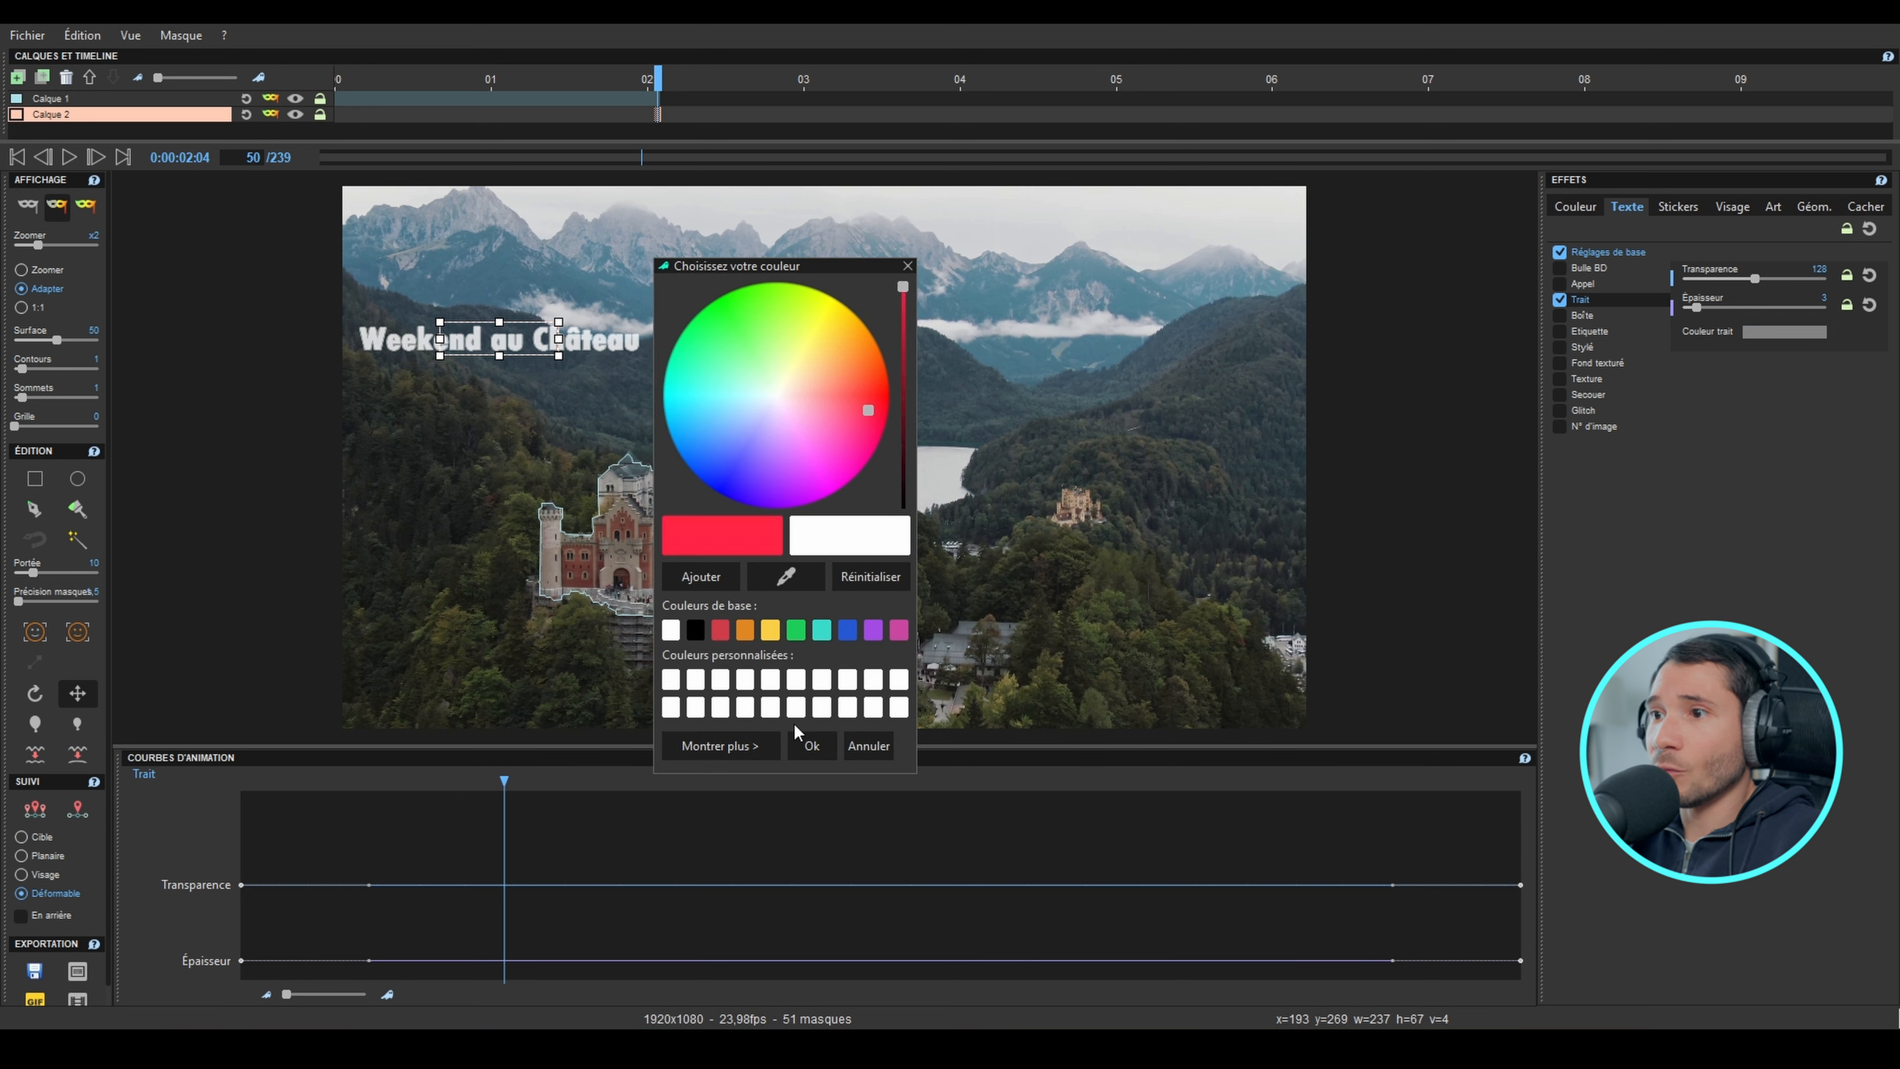
left_click(812, 746)
left_click_drag(1697, 307, 1731, 284)
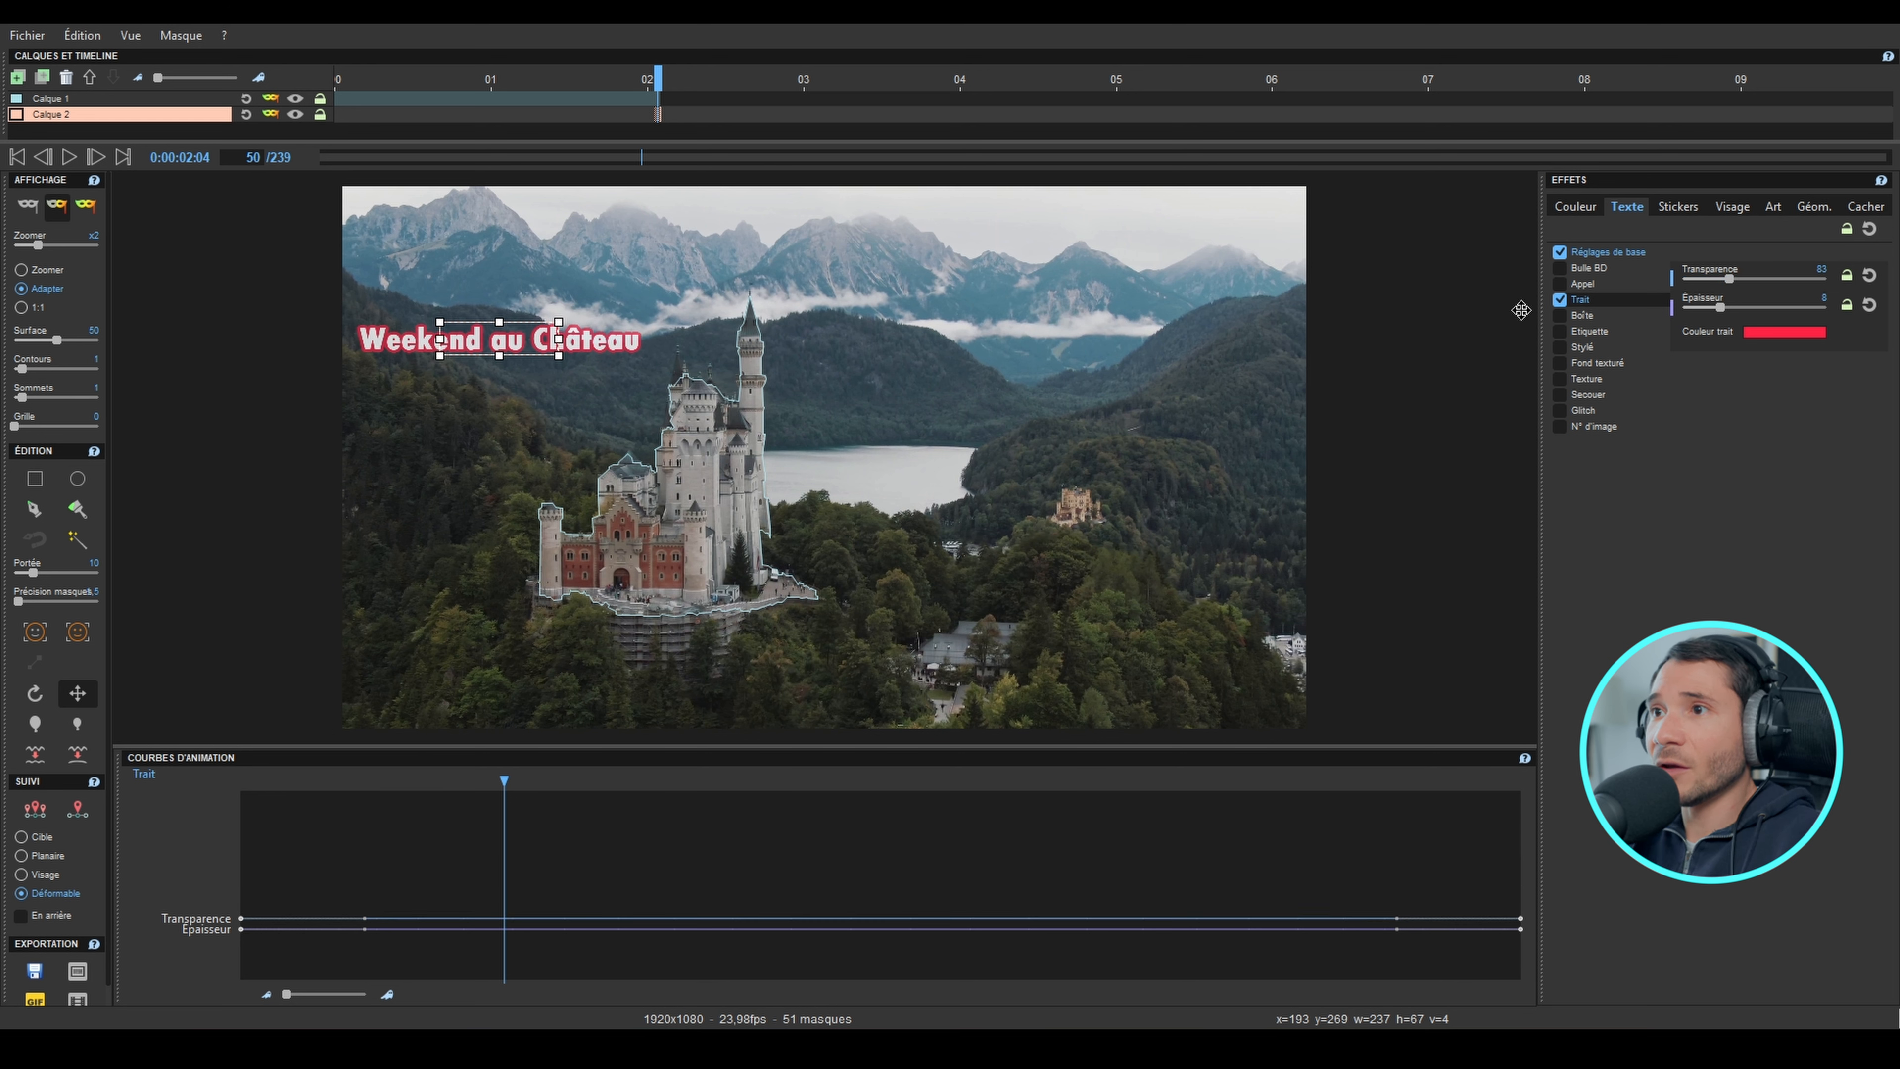
Step: Move the text mask just outside the left edge of the video, level with the castle, and place the same mask on frame 1
left_click_drag(488, 358, 194, 504)
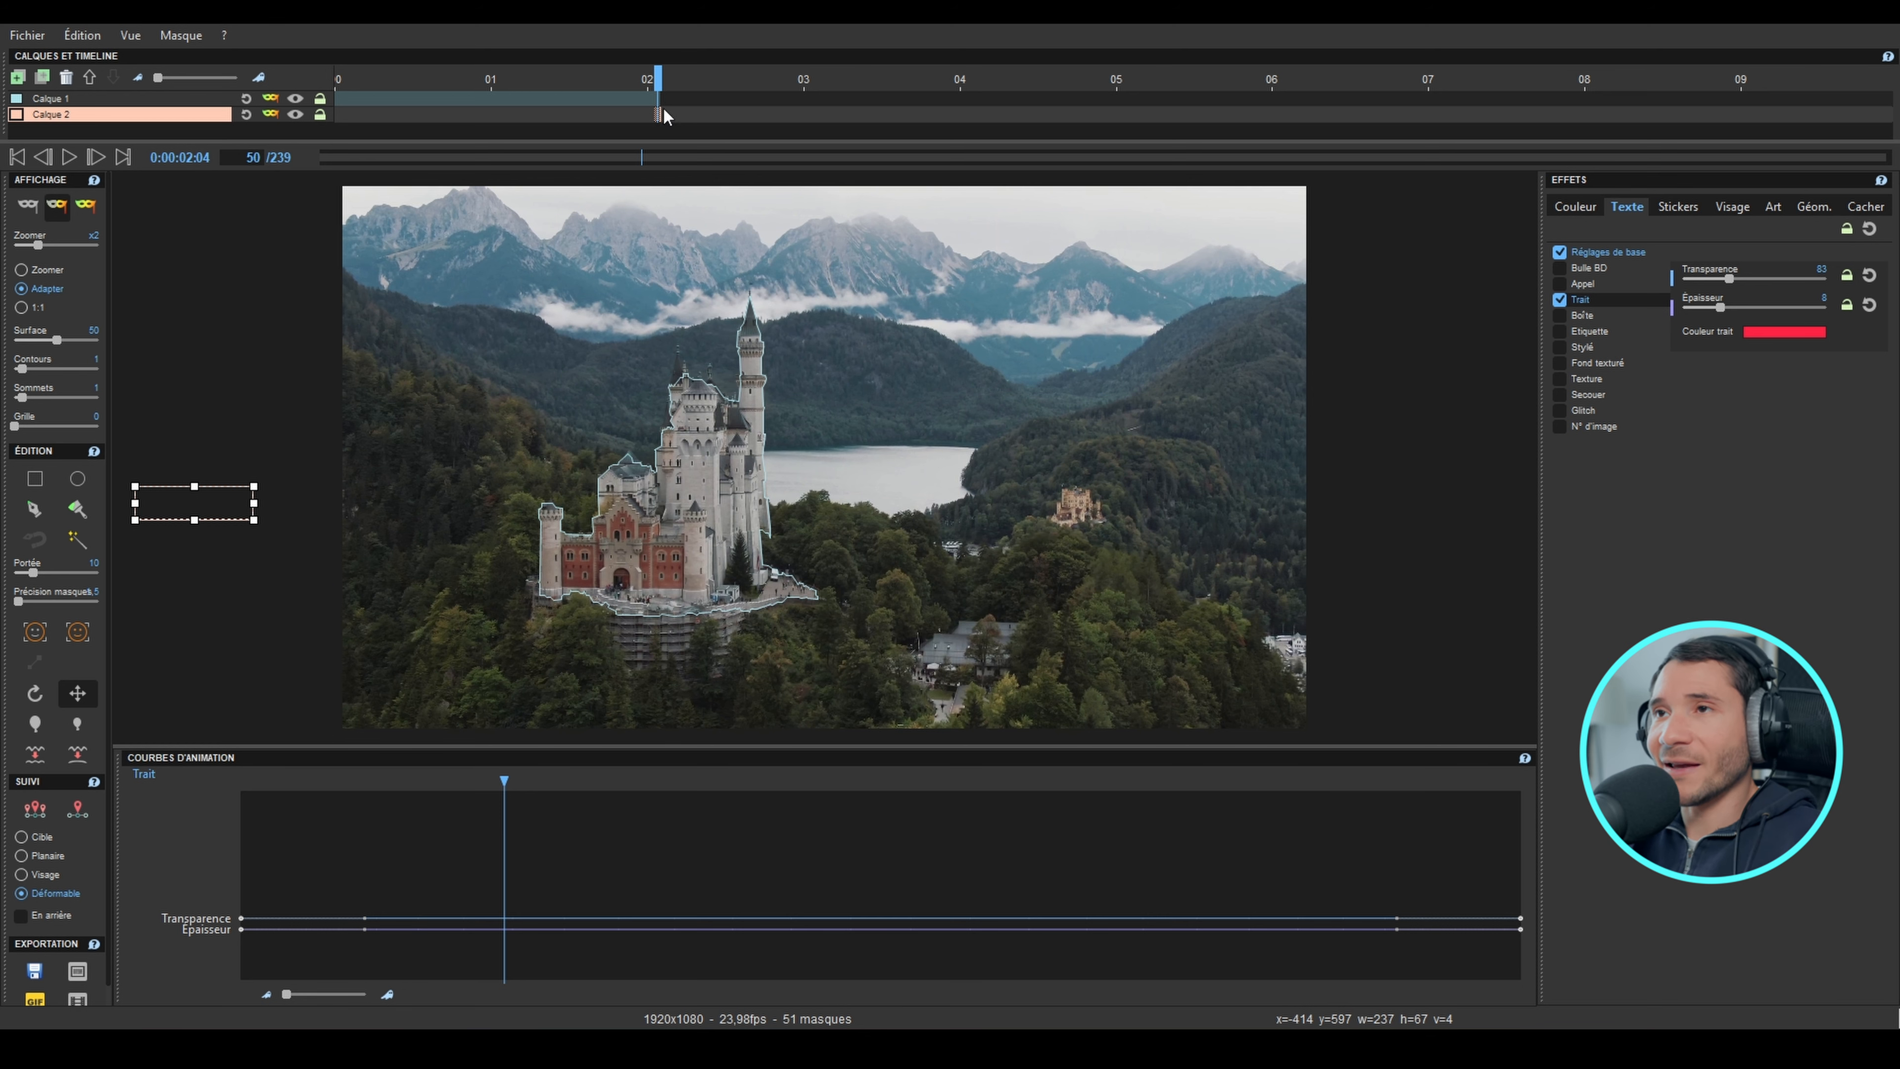
left_click_drag(658, 81, 350, 98)
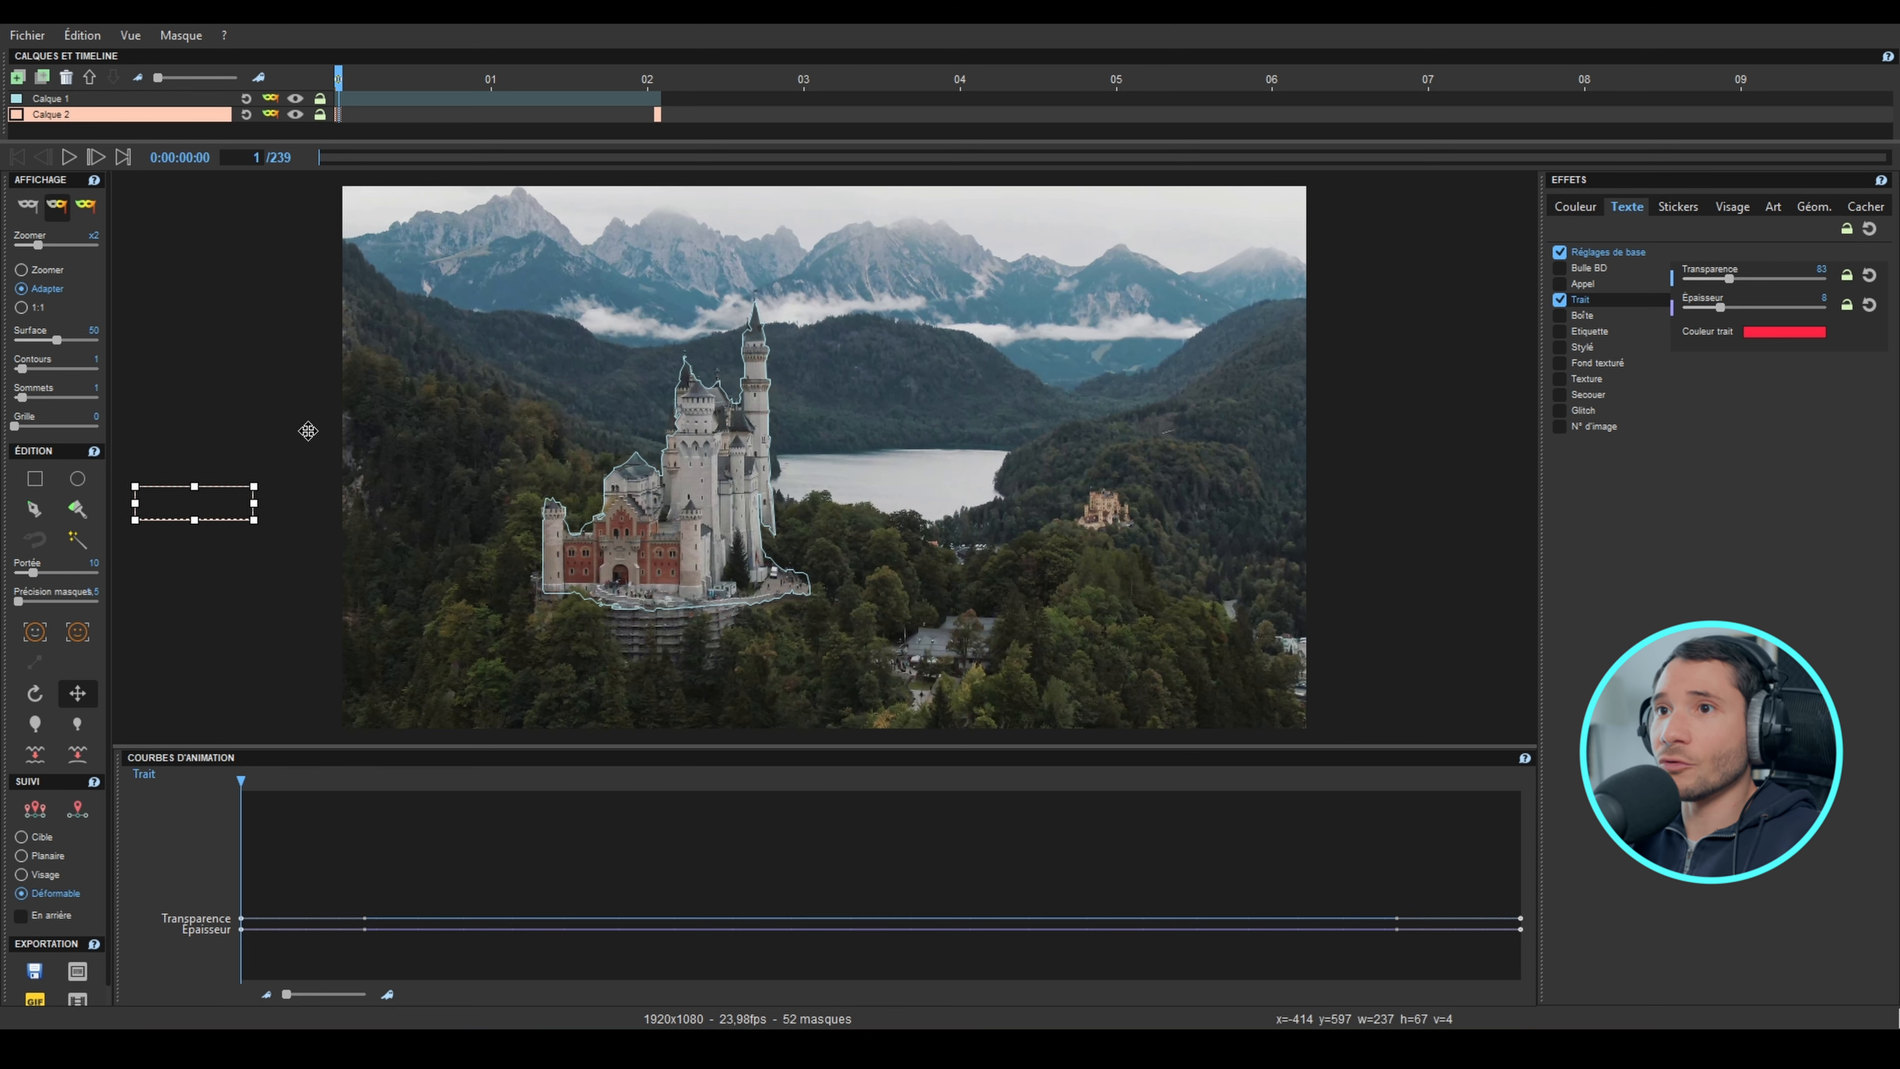
left_click(345, 81)
Step: At frame 50, move the text mask beyond the video's right edge and create an interpolation between its two keyframes
left_click_drag(370, 86, 655, 89)
left_click_drag(228, 496, 1477, 524)
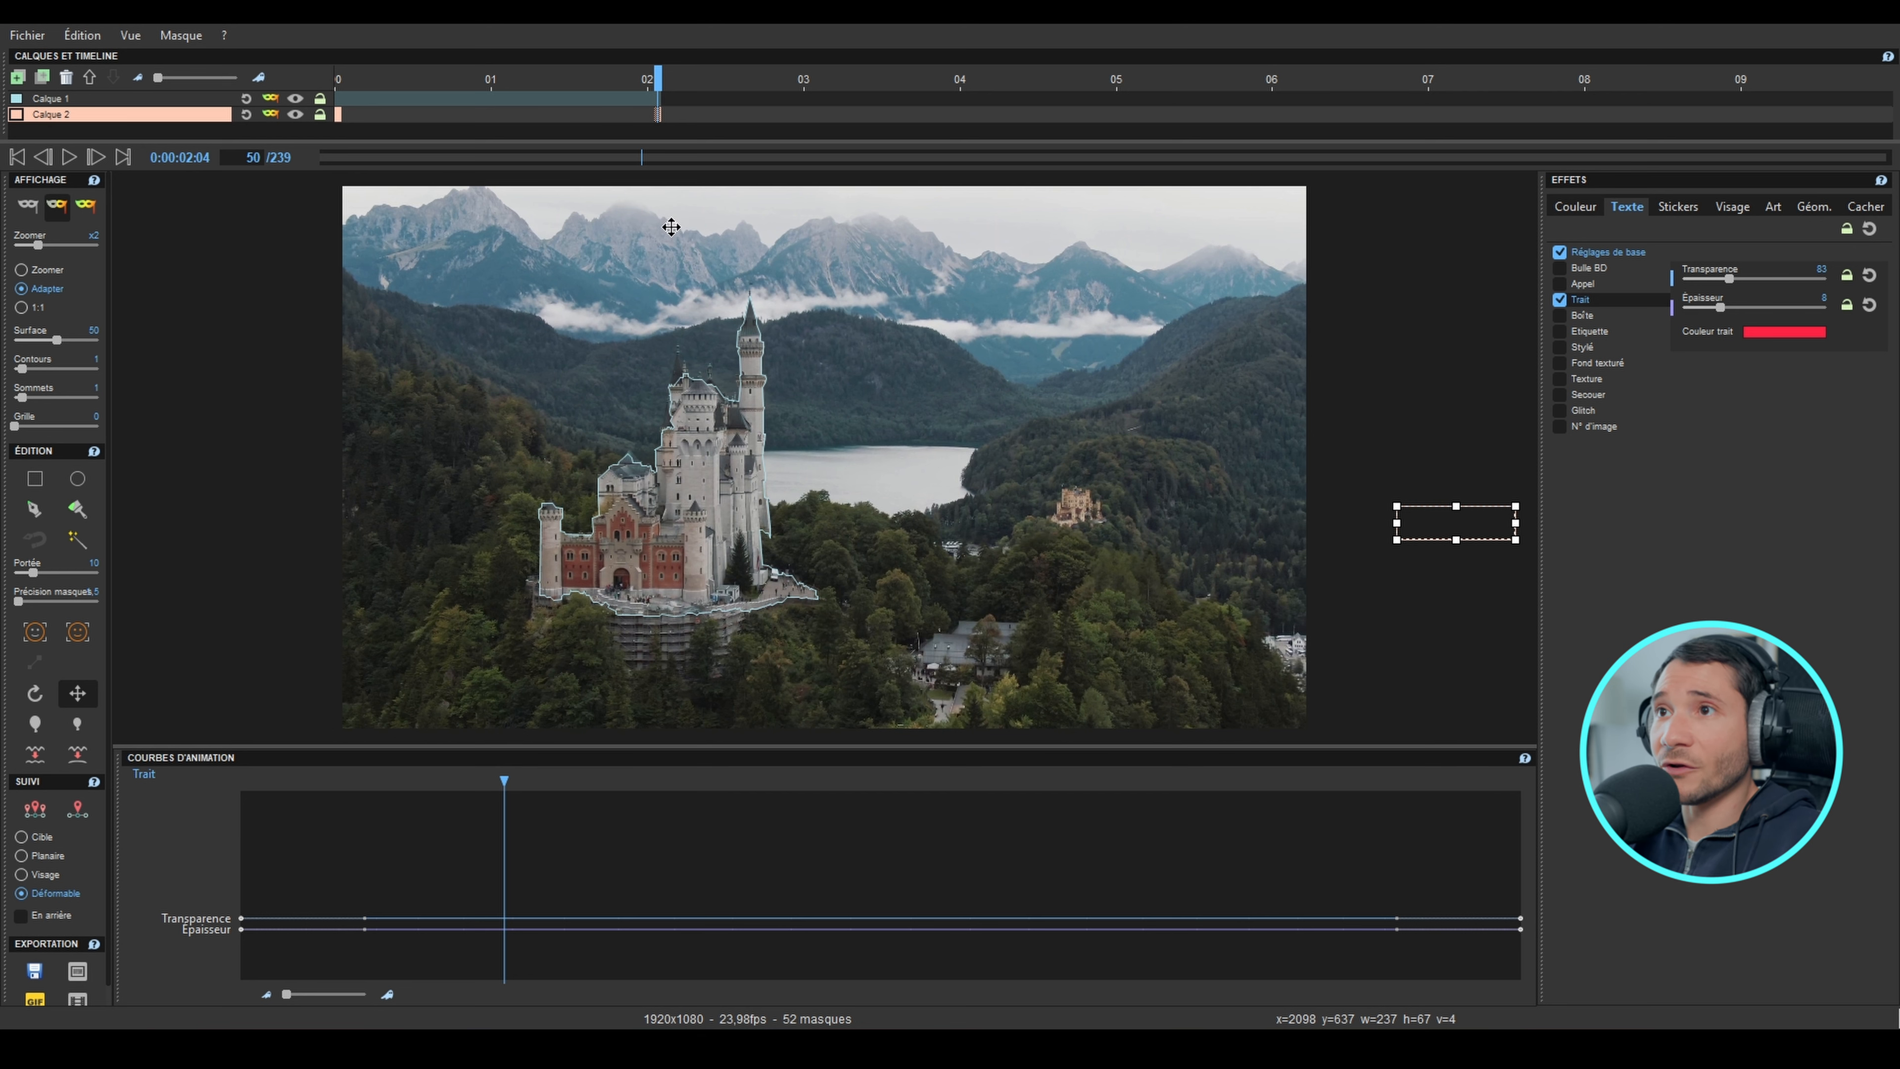
key("Left")
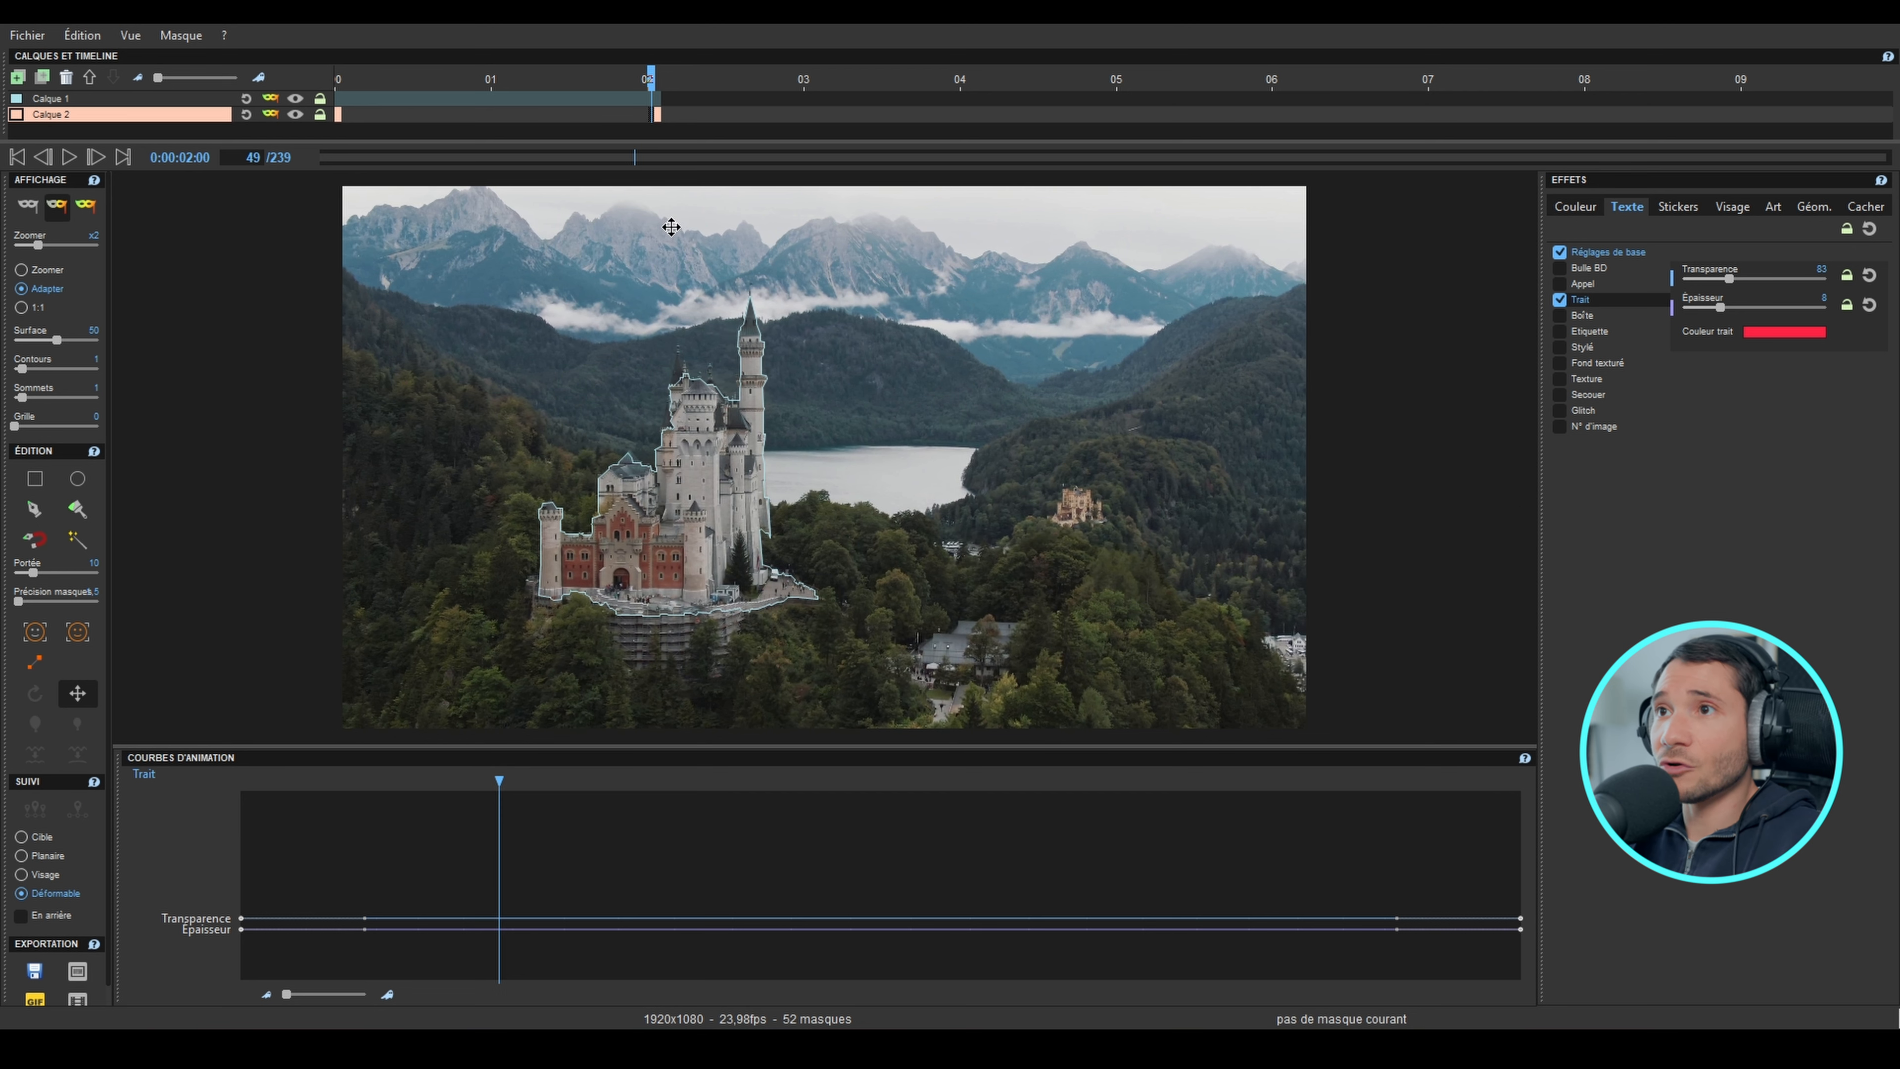
left_click(35, 664)
Step: Apply the Original colour effect to the castle layer Calque 1 and play the animation from frame 1
left_click_drag(651, 93, 339, 116)
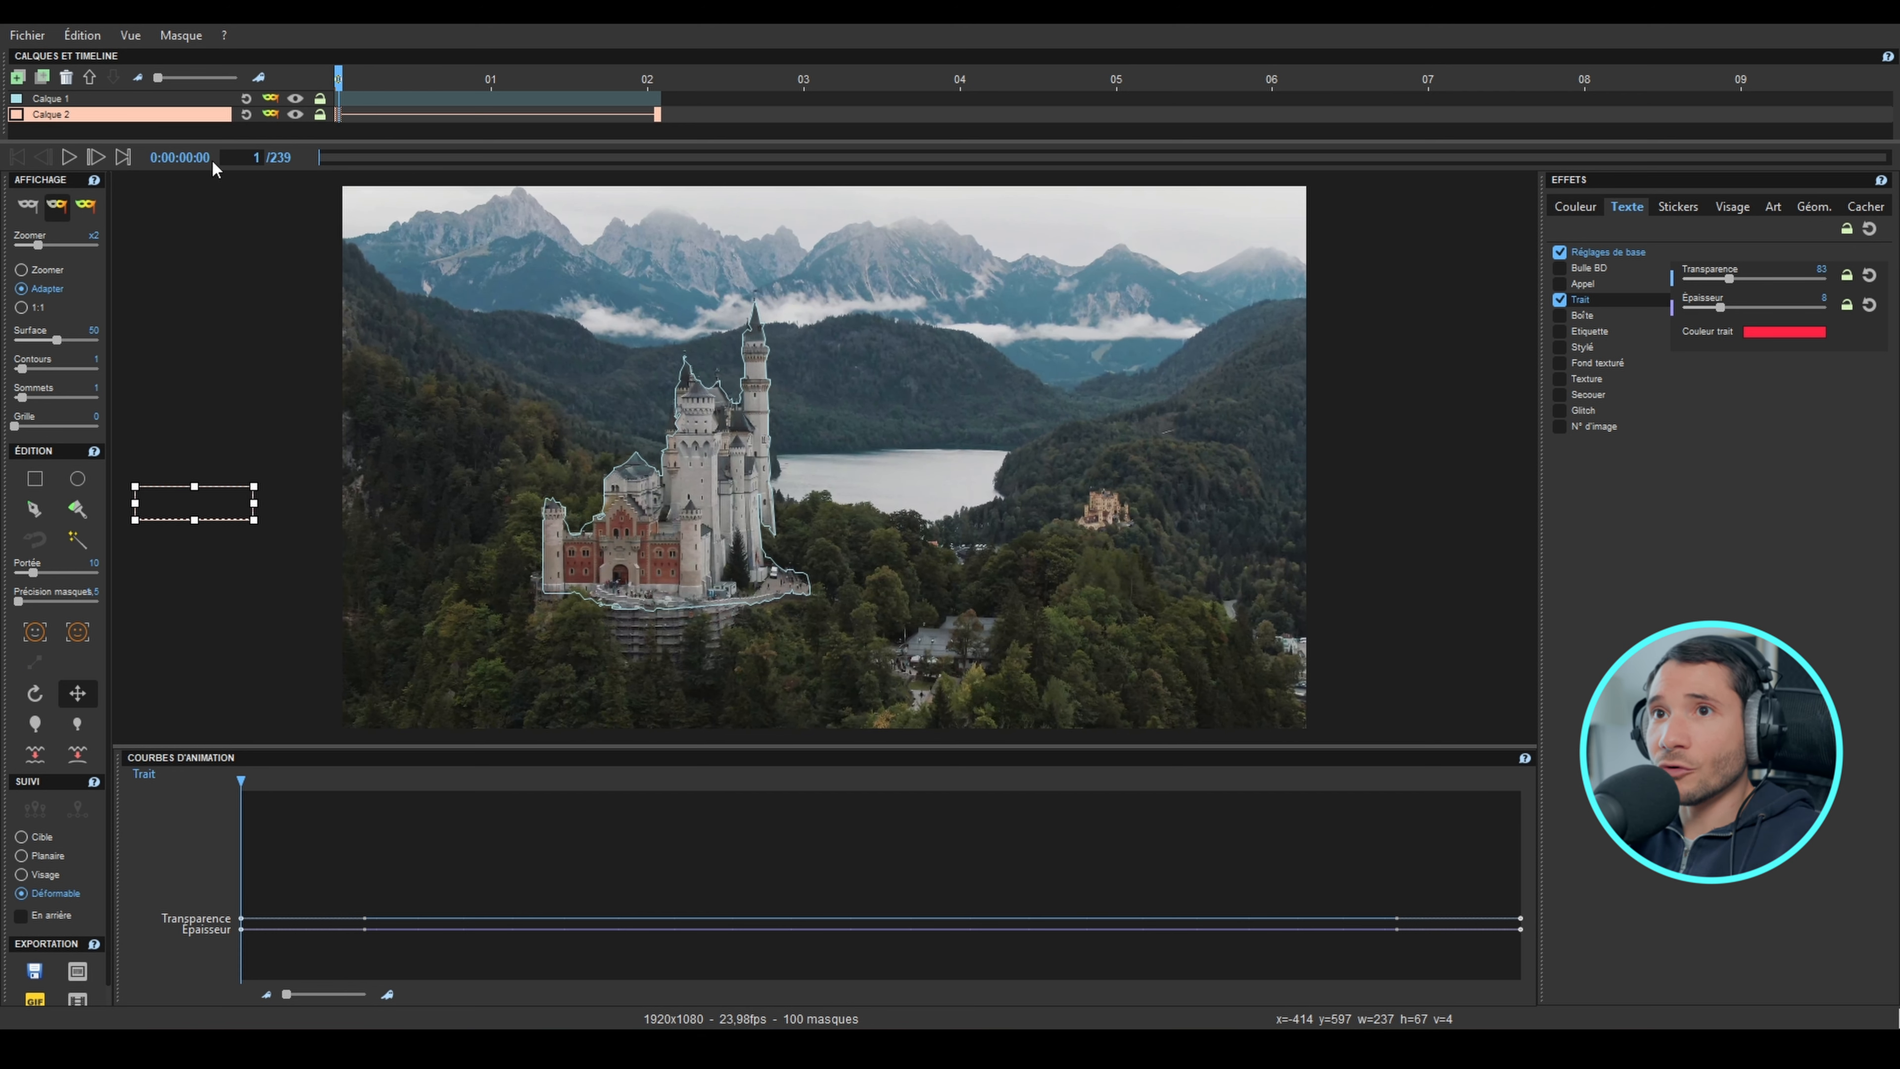
left_click(74, 98)
left_click(74, 98)
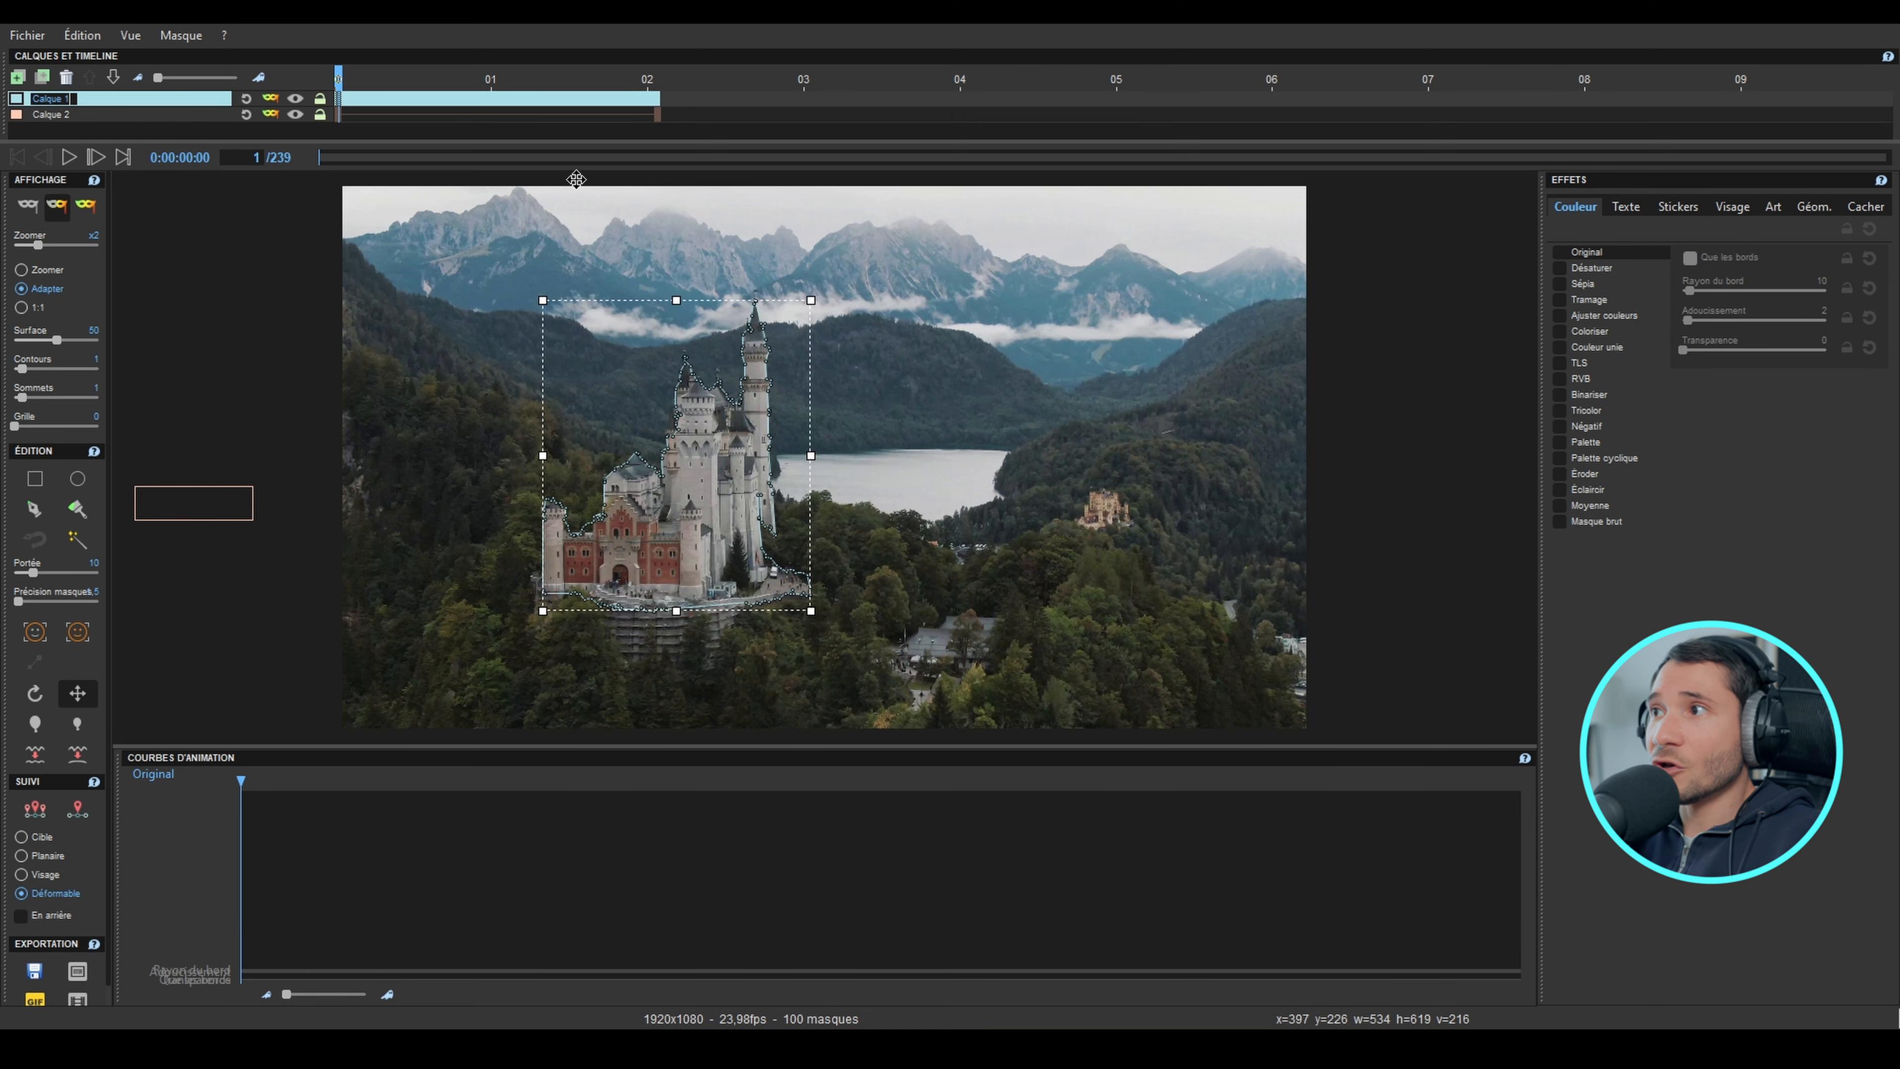
left_click(1560, 253)
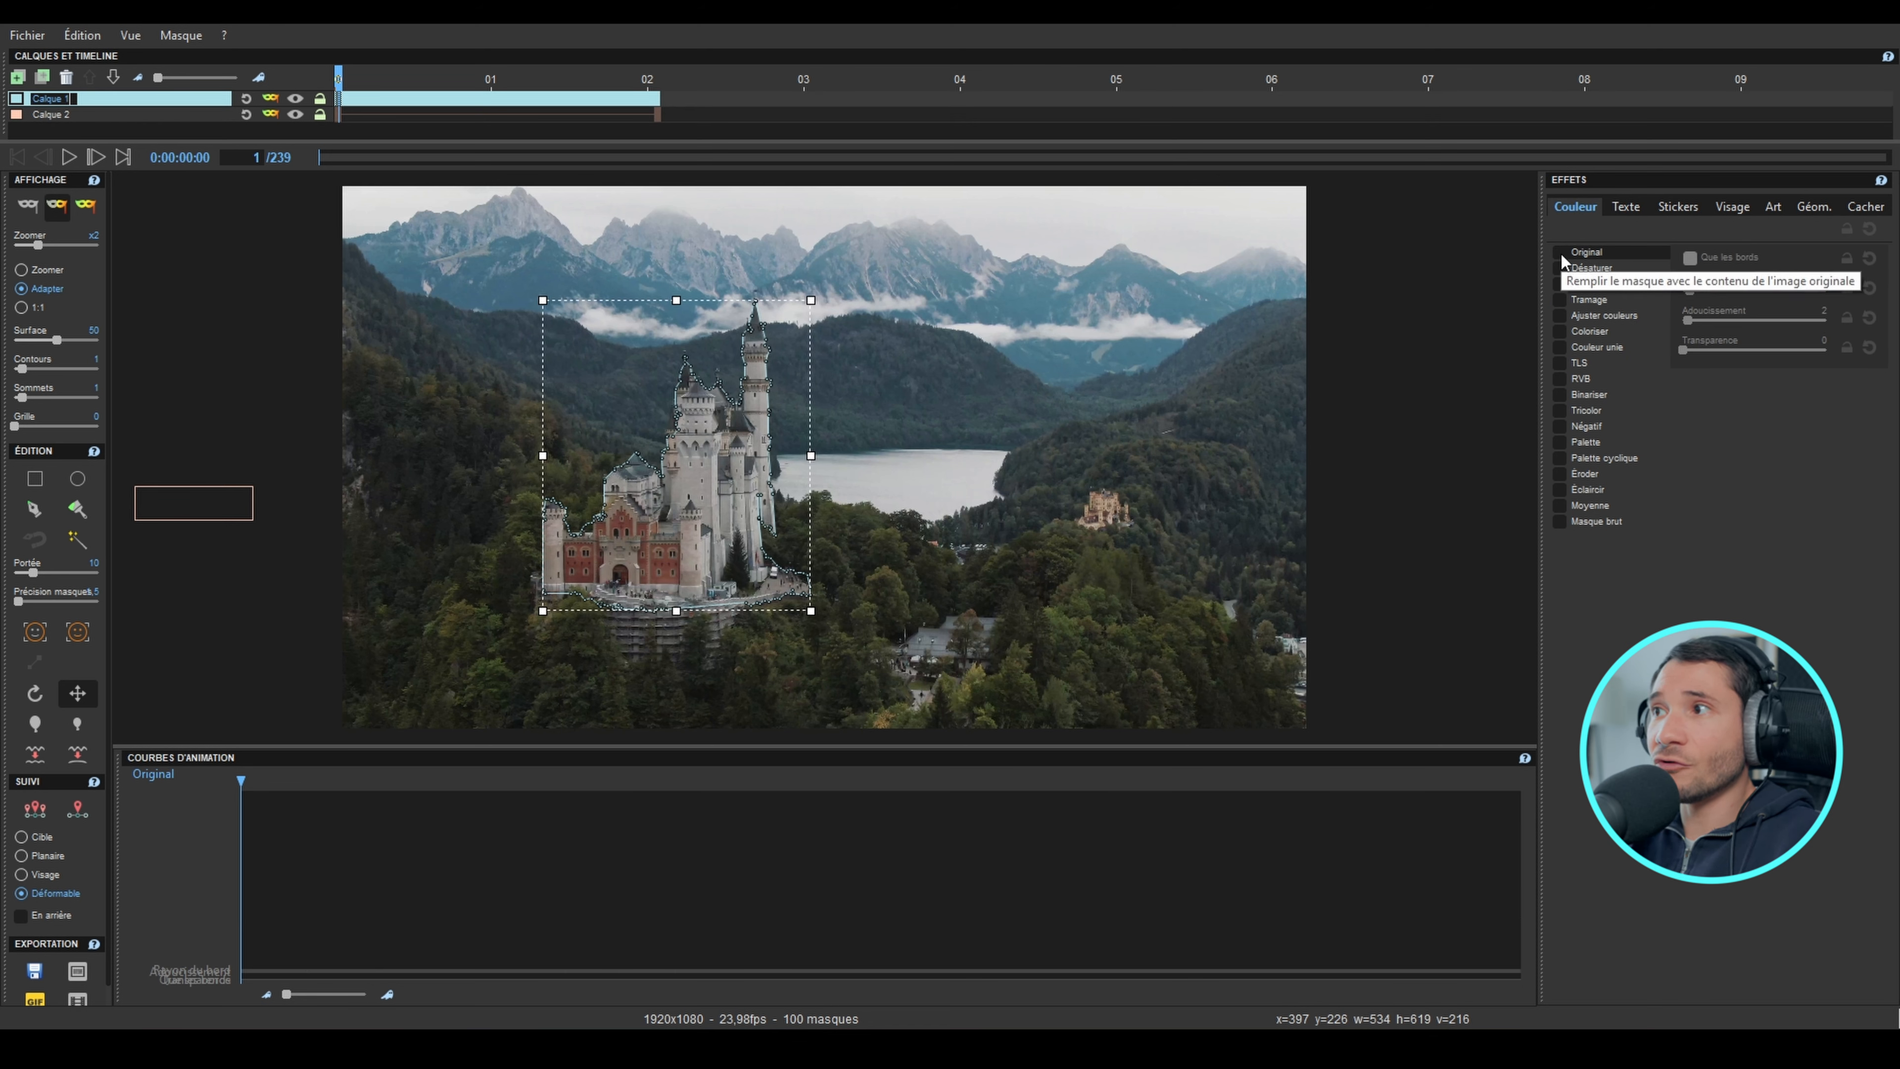
left_click(68, 158)
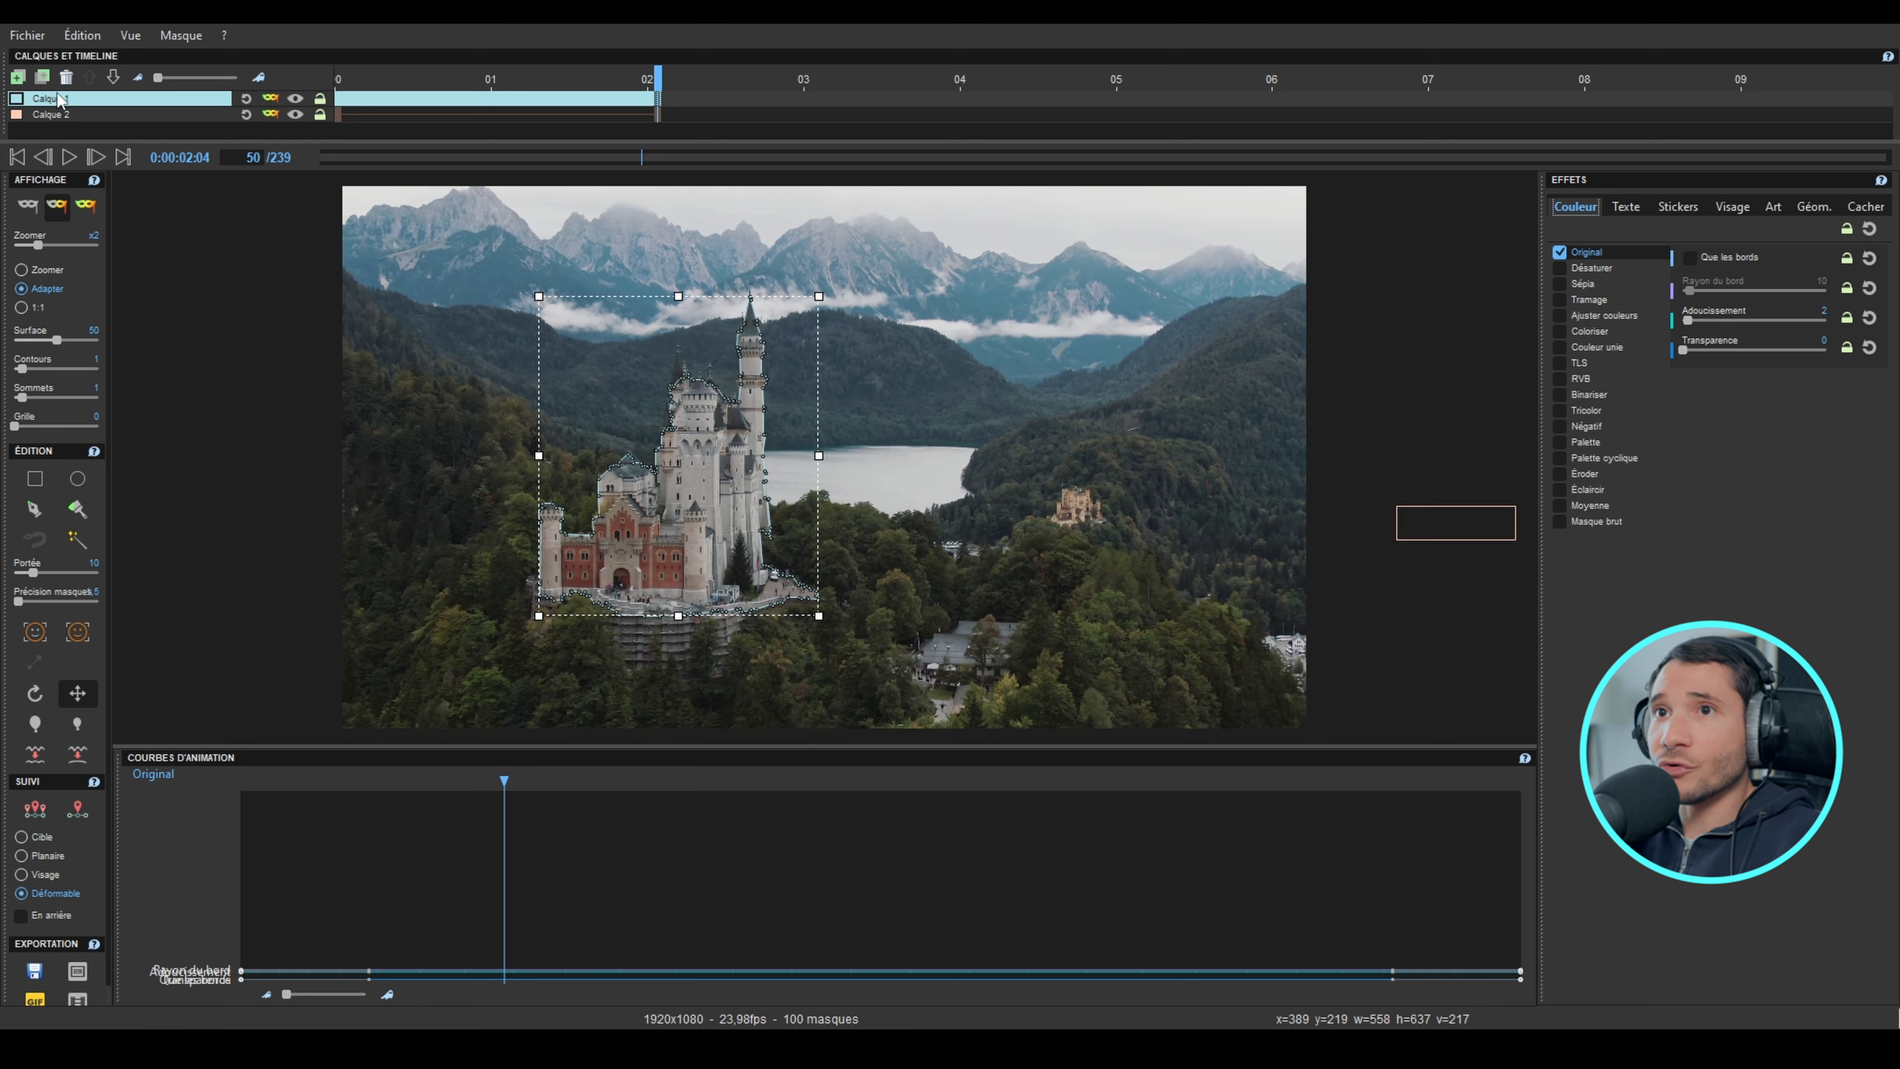
Step: Add a third layer after Calque 2 and draw a polygon mask at frame 50 along the left and central hill ridges, enclosing the castle and lake
left_click(59, 117)
left_click(18, 77)
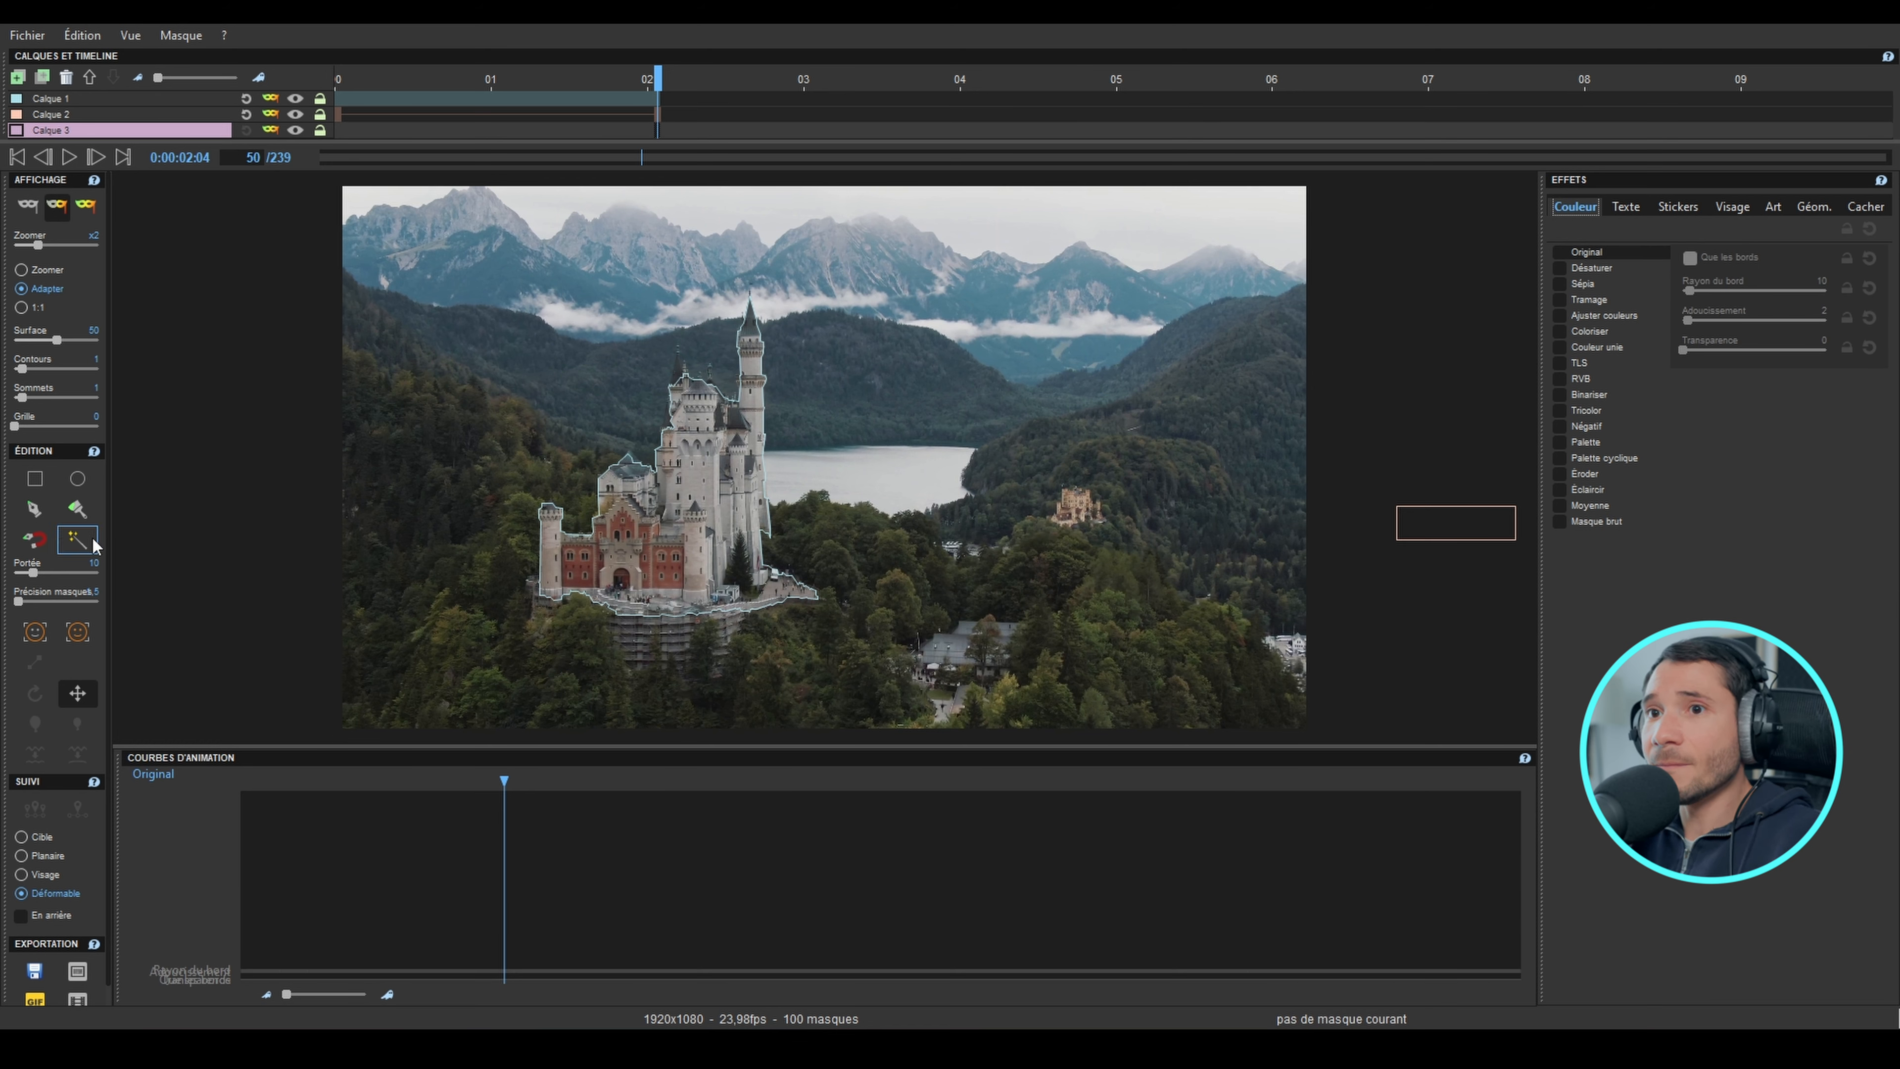
left_click(35, 512)
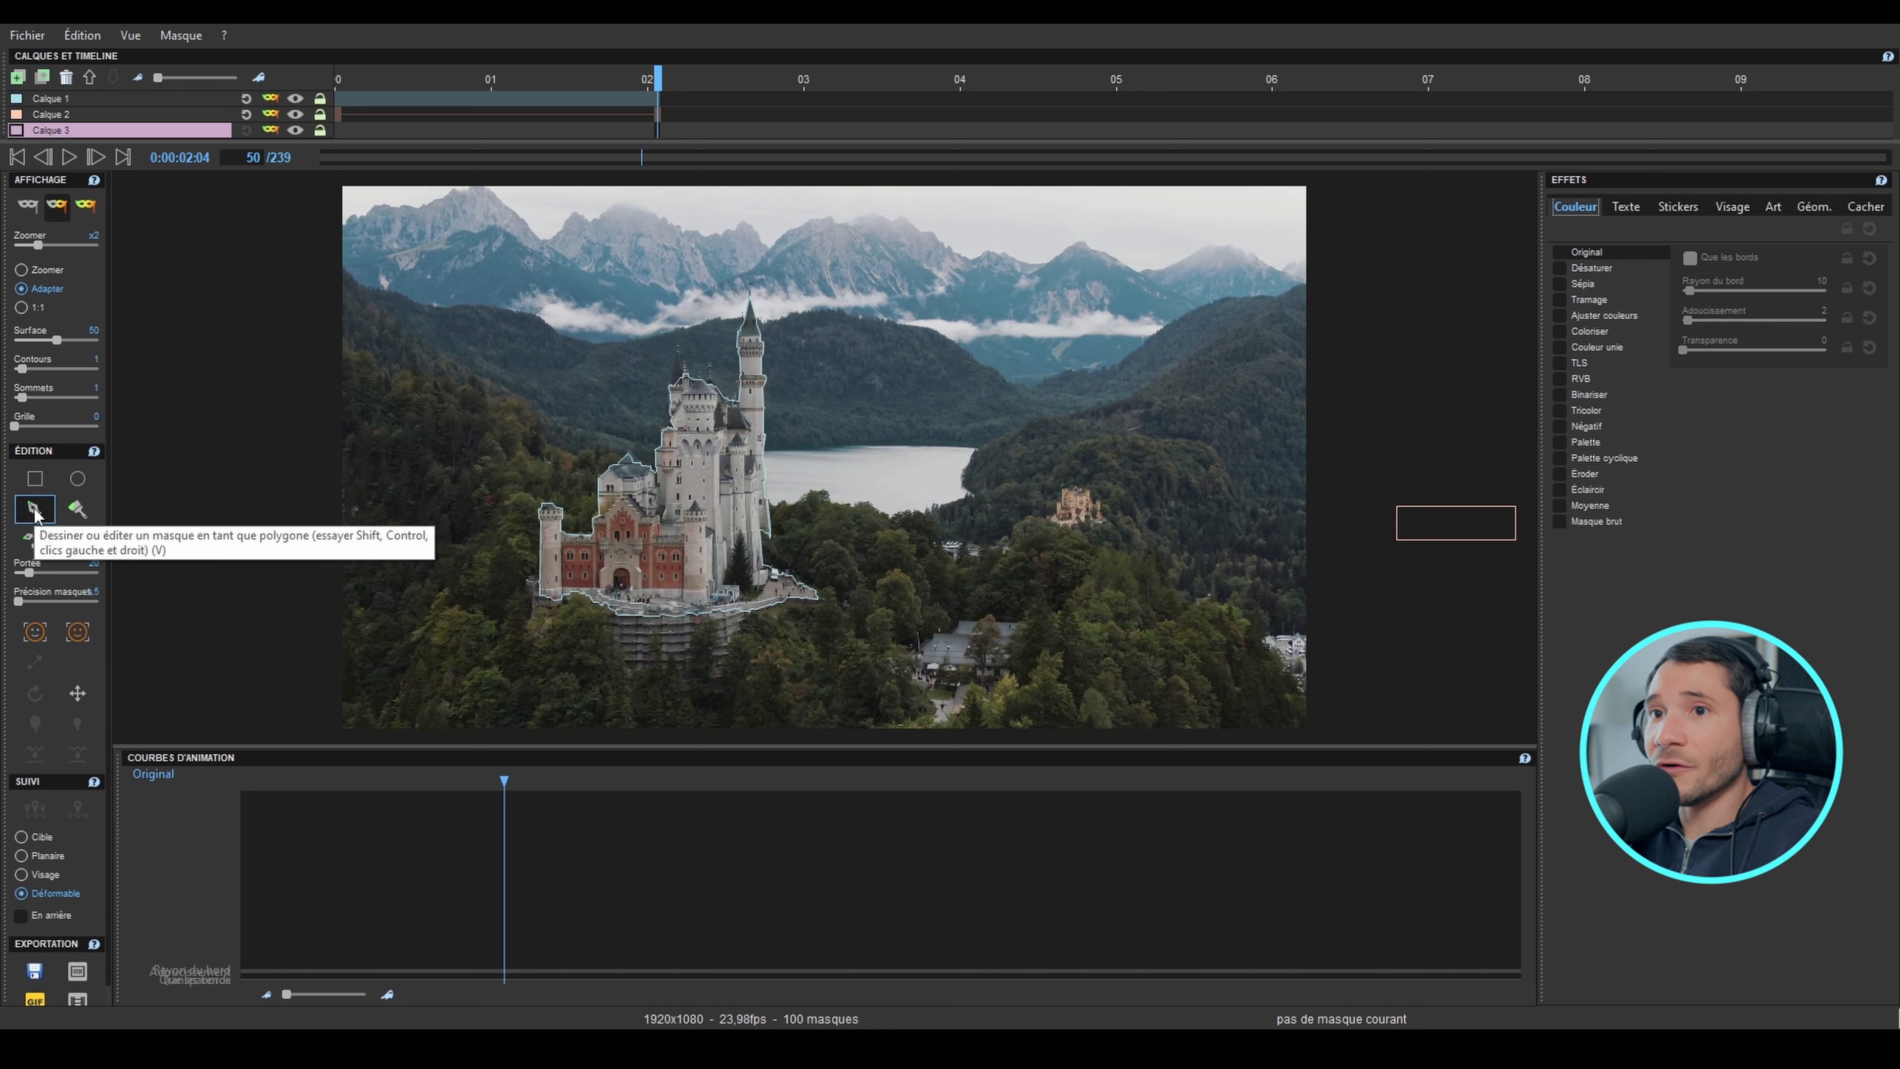
left_click(343, 270)
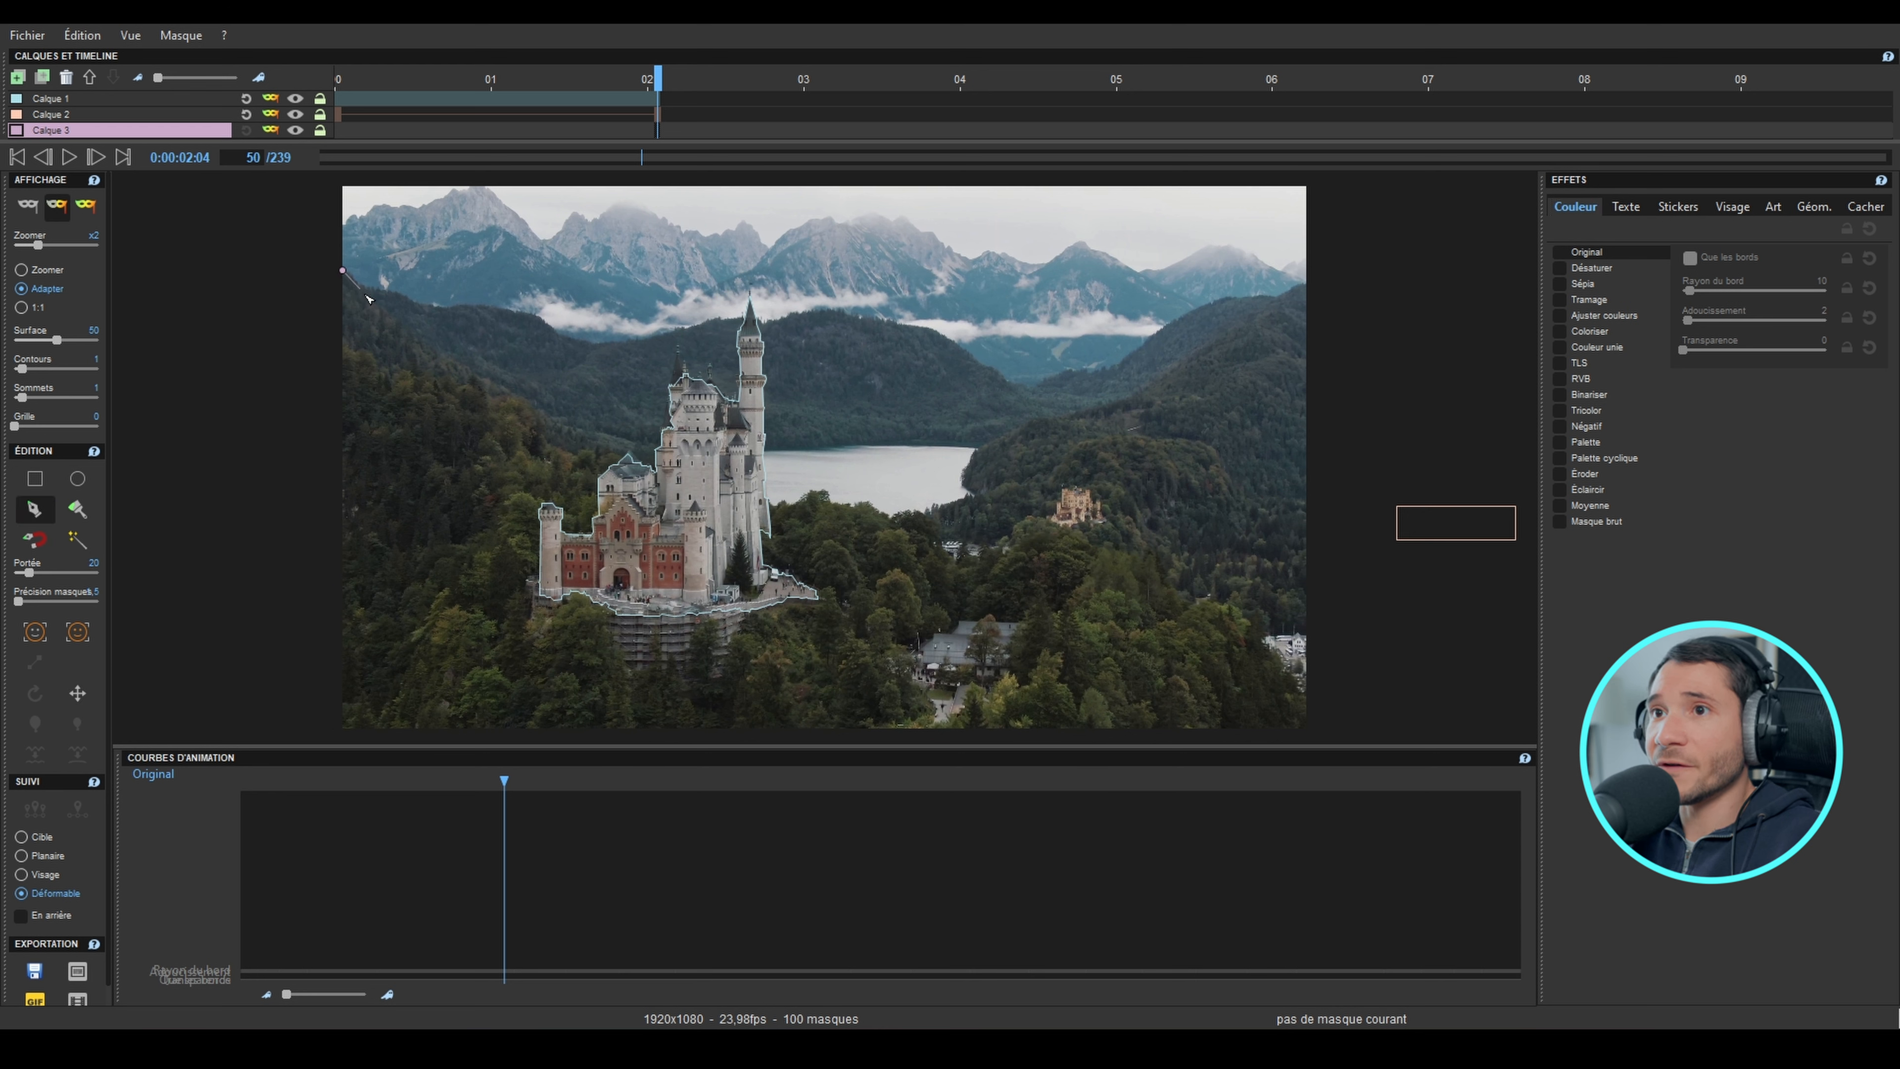
left_click(497, 308)
left_click(546, 320)
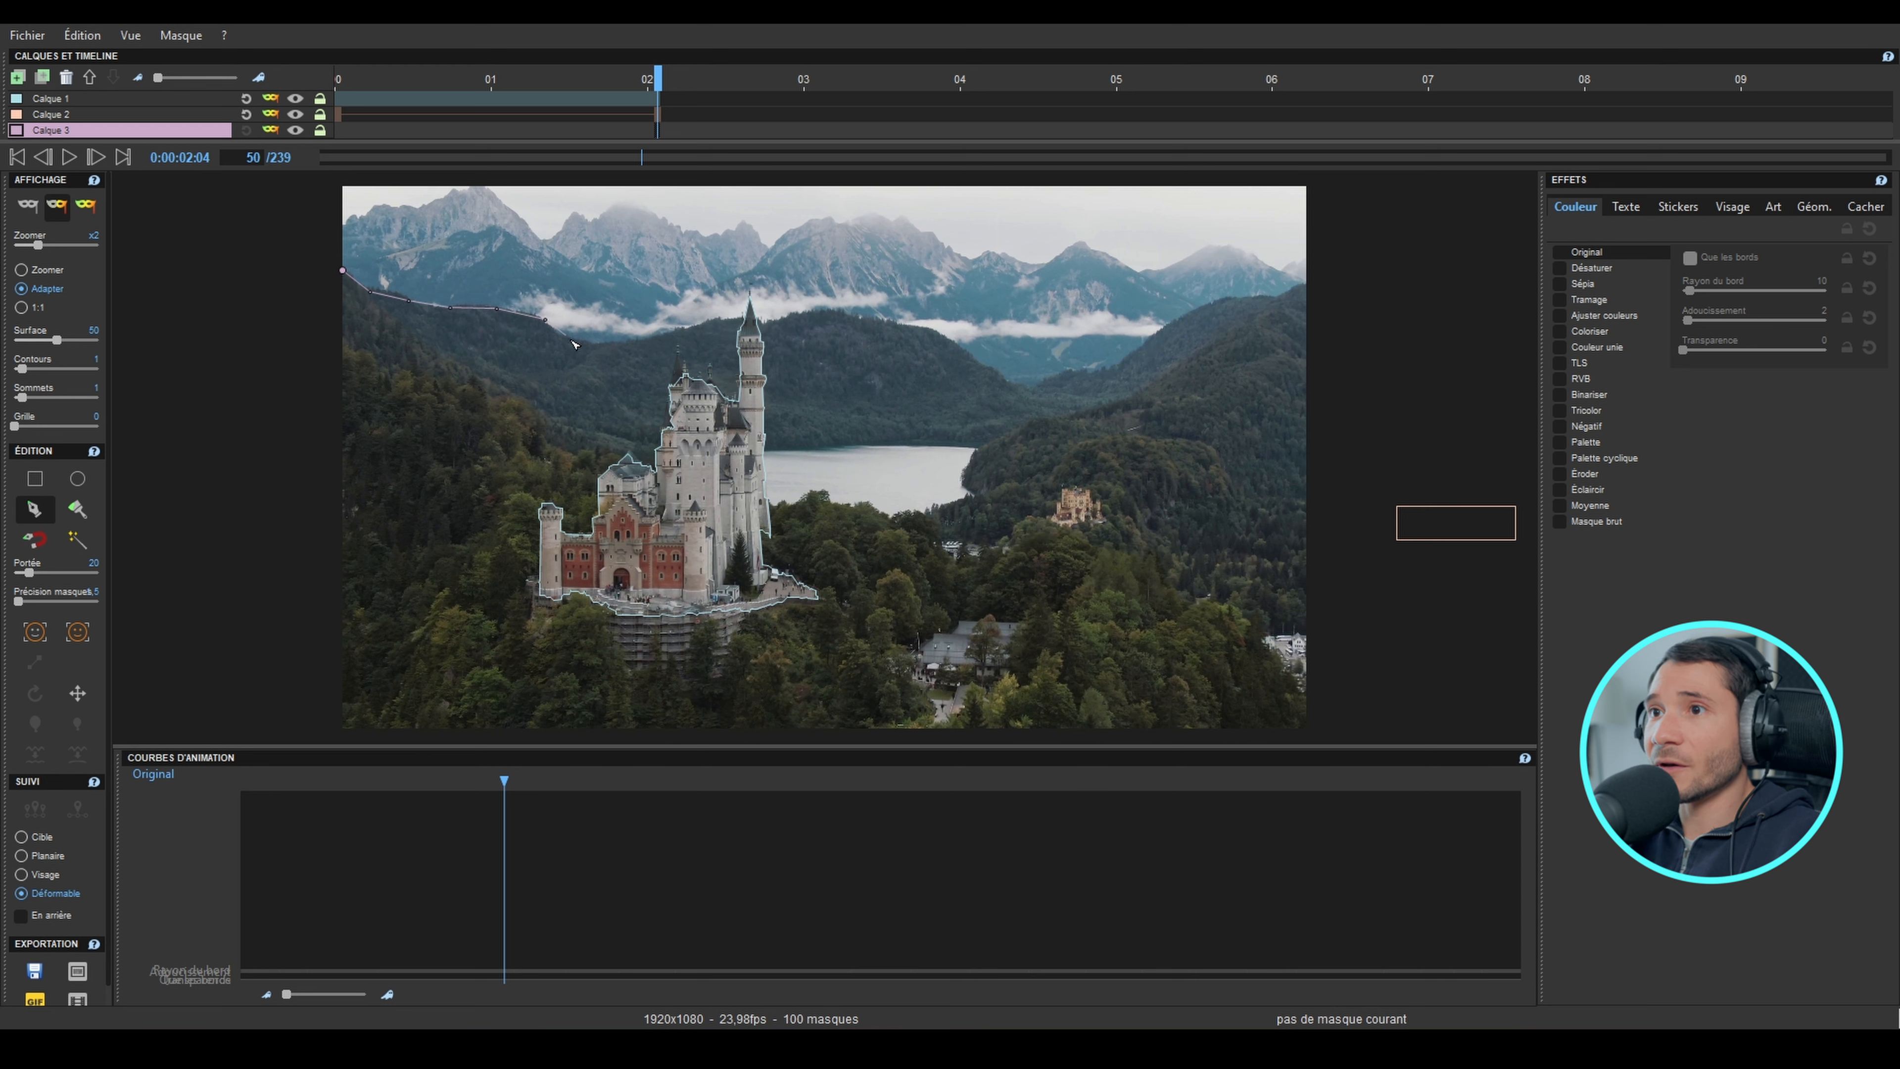
left_click(587, 345)
left_click(639, 339)
left_click(727, 320)
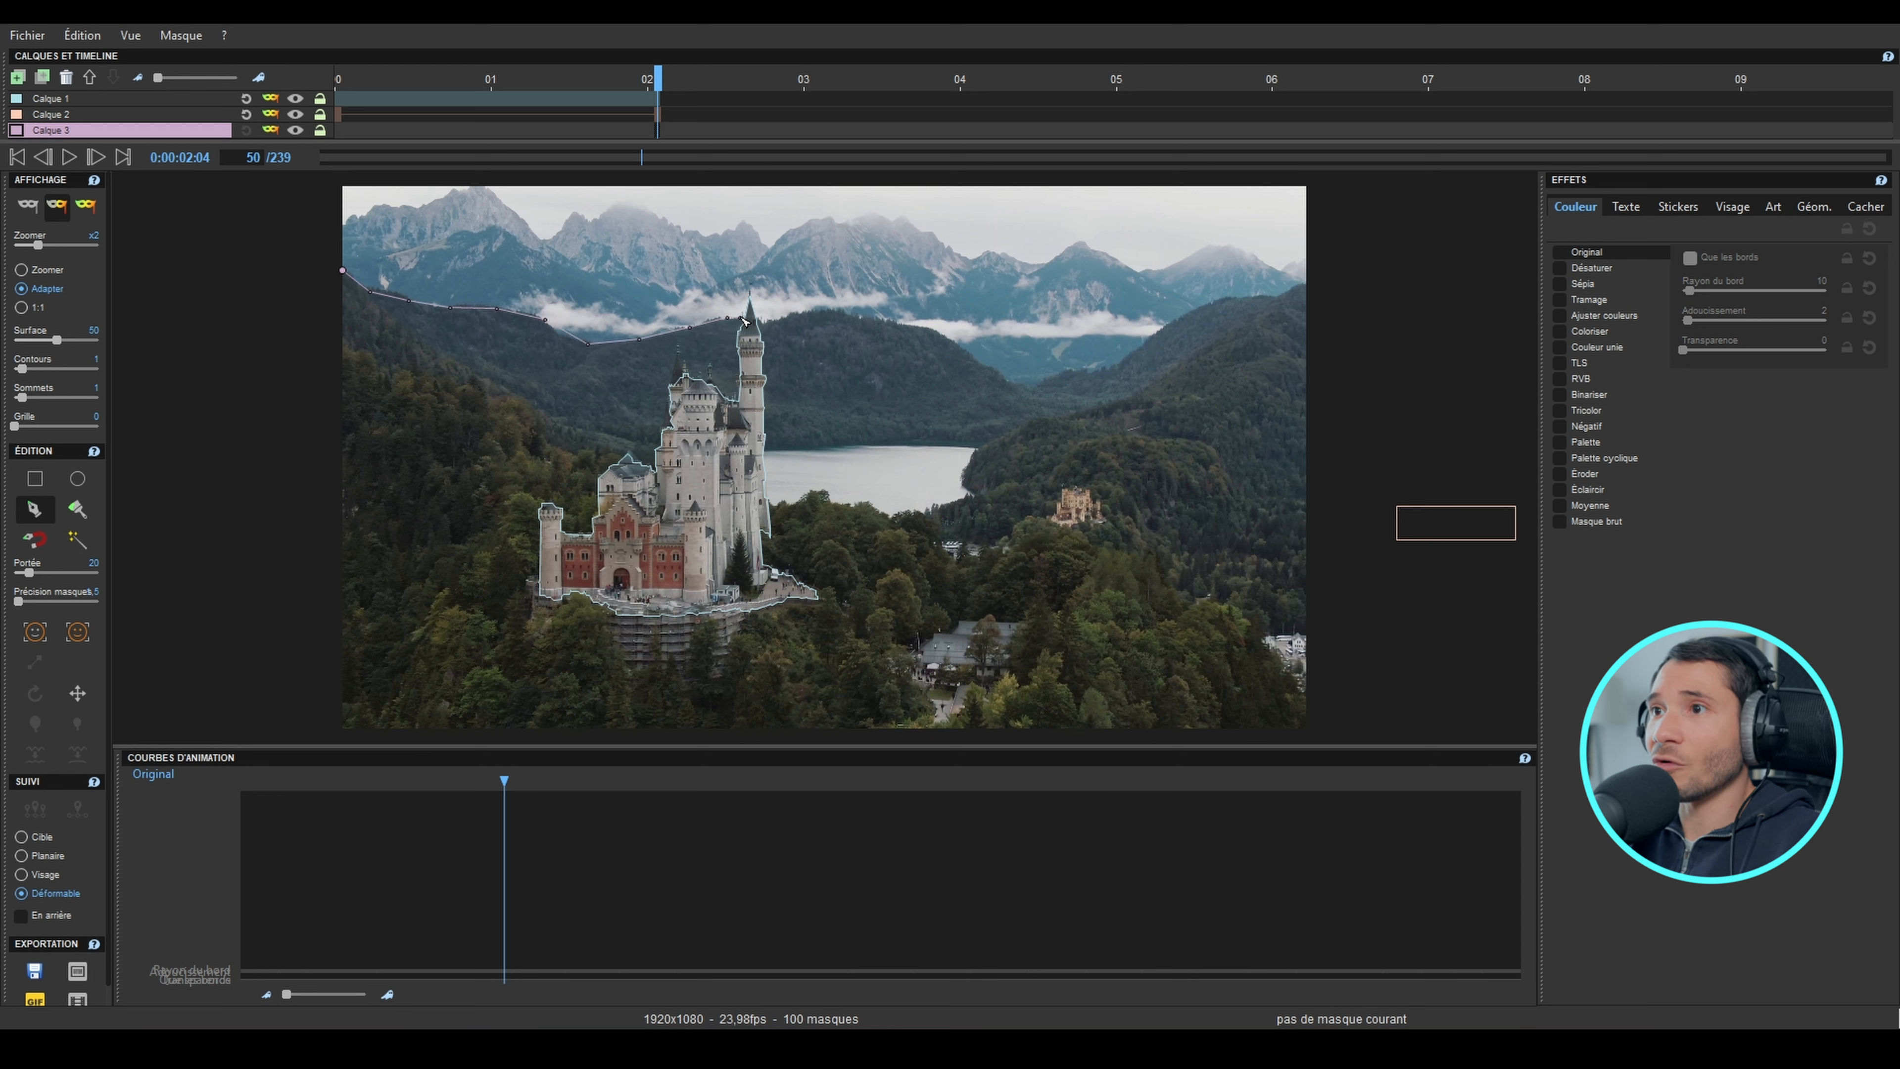
left_click(795, 314)
left_click(888, 322)
left_click(938, 337)
left_click(980, 355)
left_click(1006, 388)
left_click(898, 627)
left_click(334, 628)
left_click(342, 270)
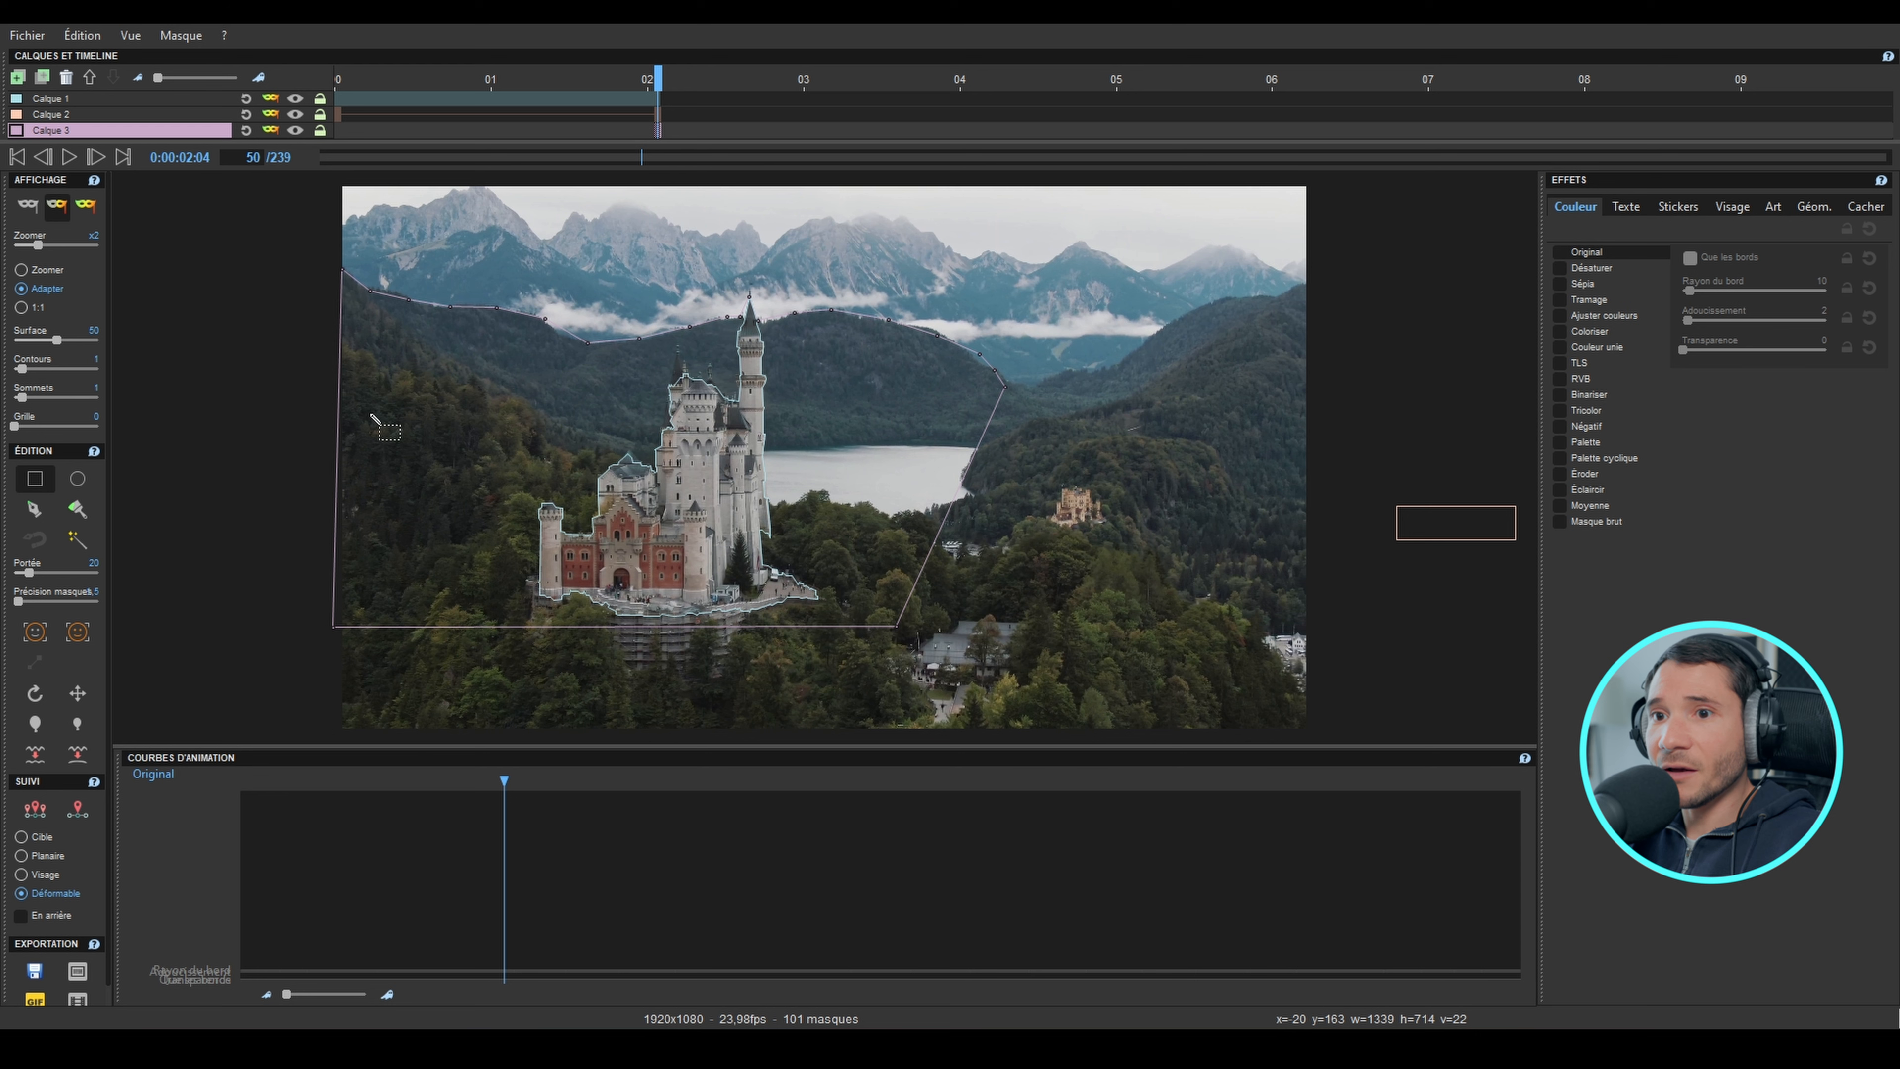
Step: Track the hill mask backward from frame 50 to frame 1 using deformable tracking
left_click(21, 894)
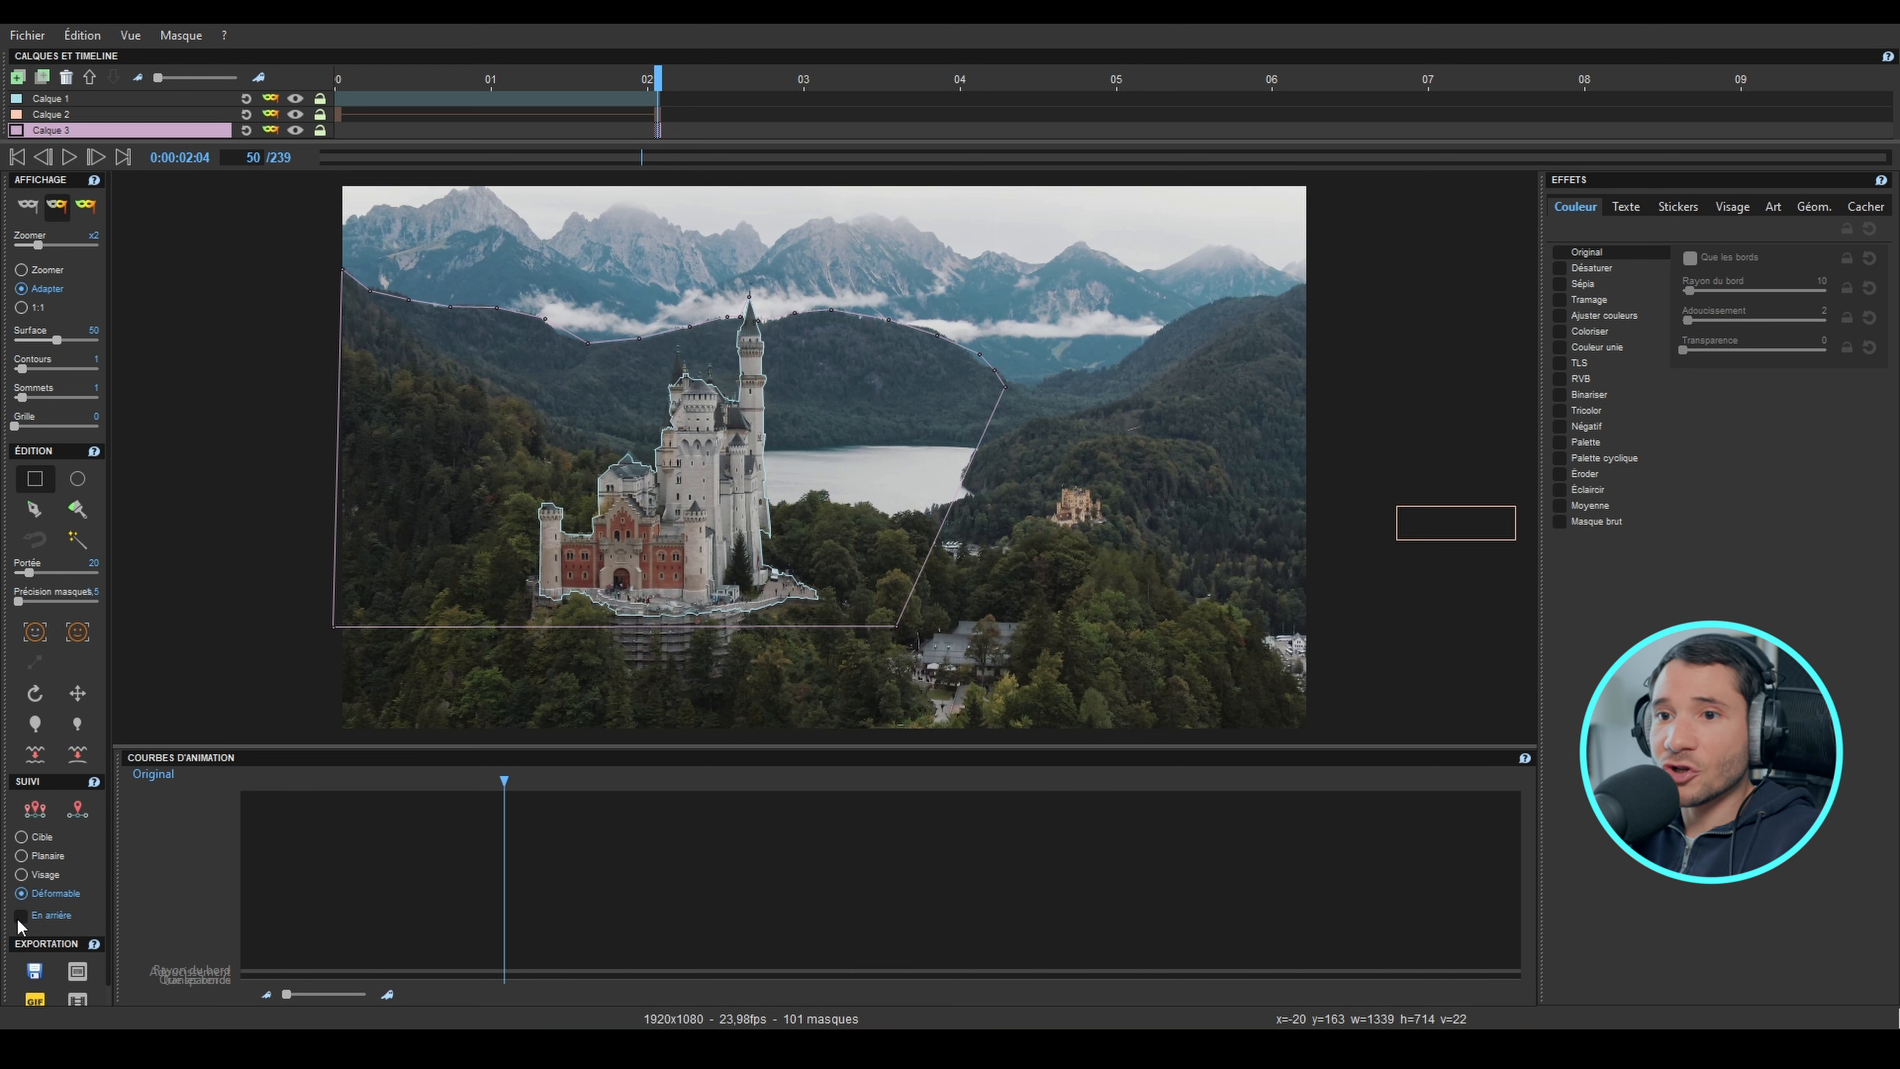
left_click(21, 915)
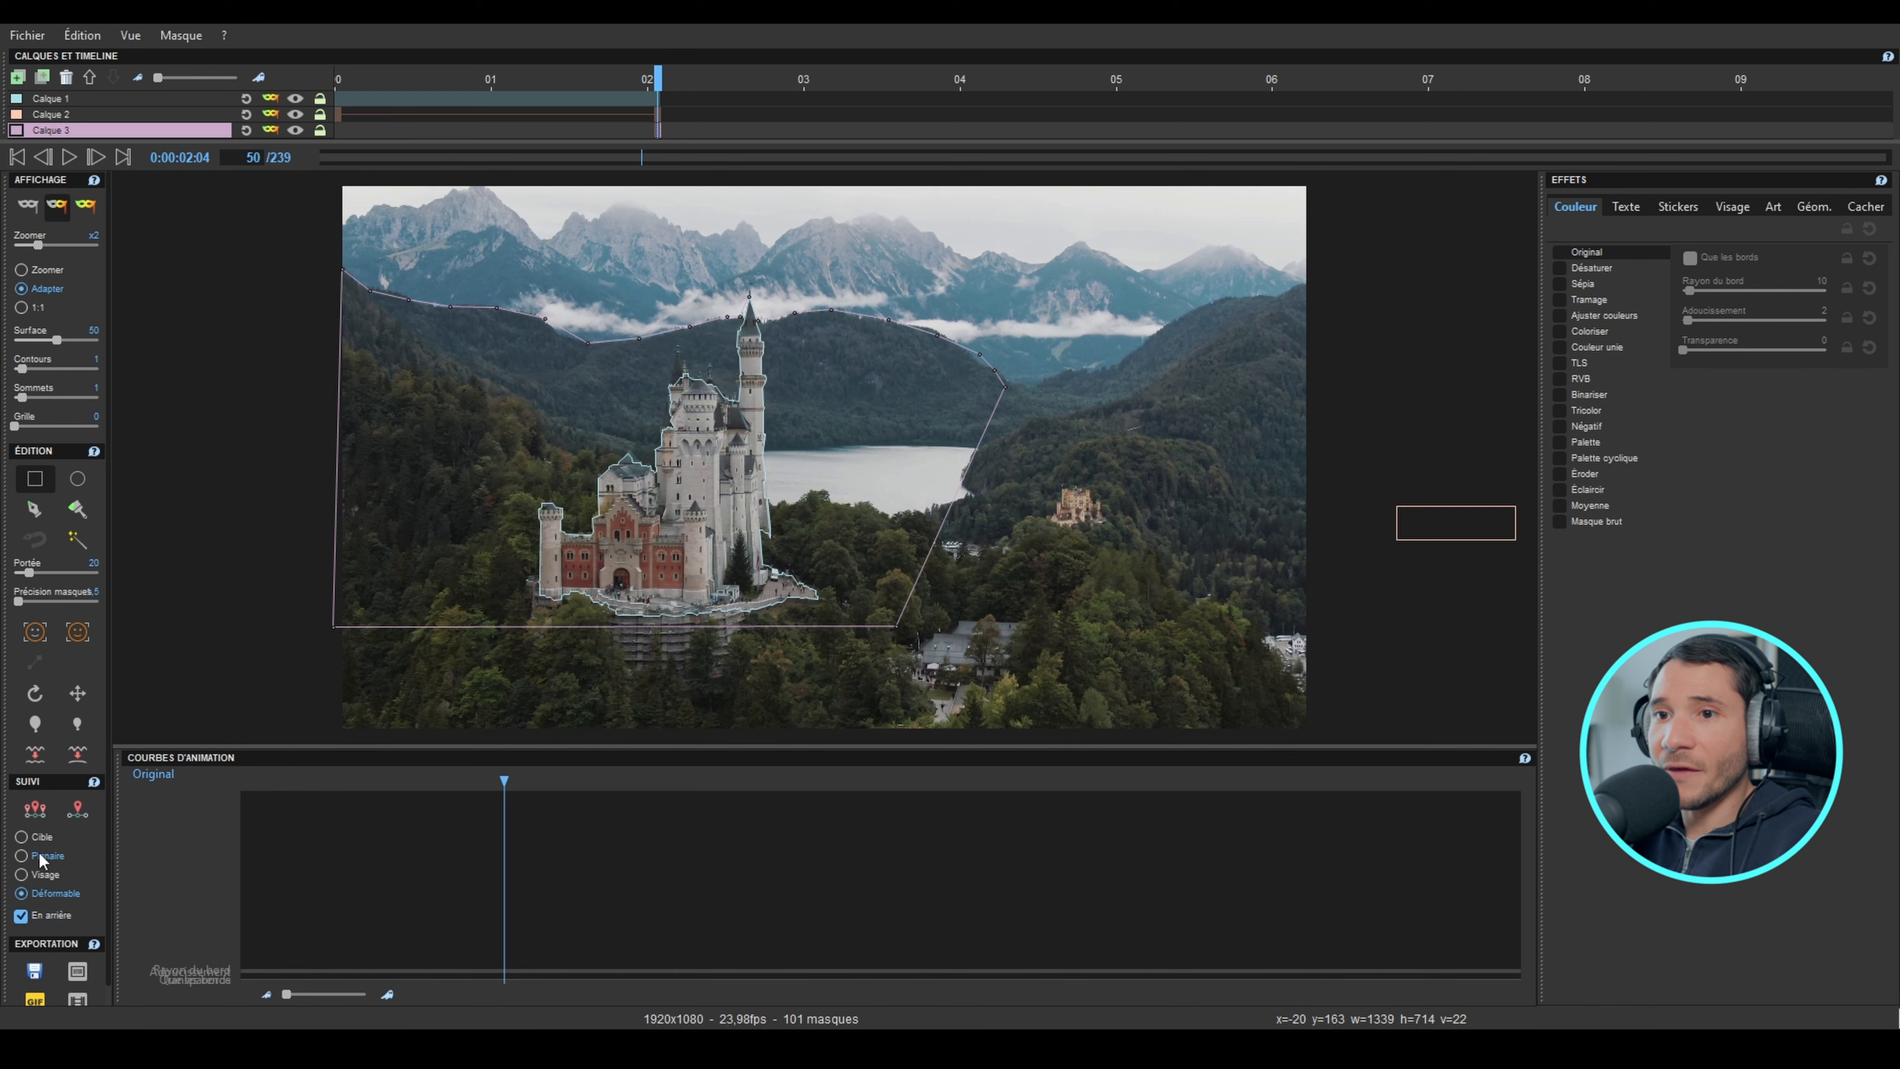
left_click(37, 820)
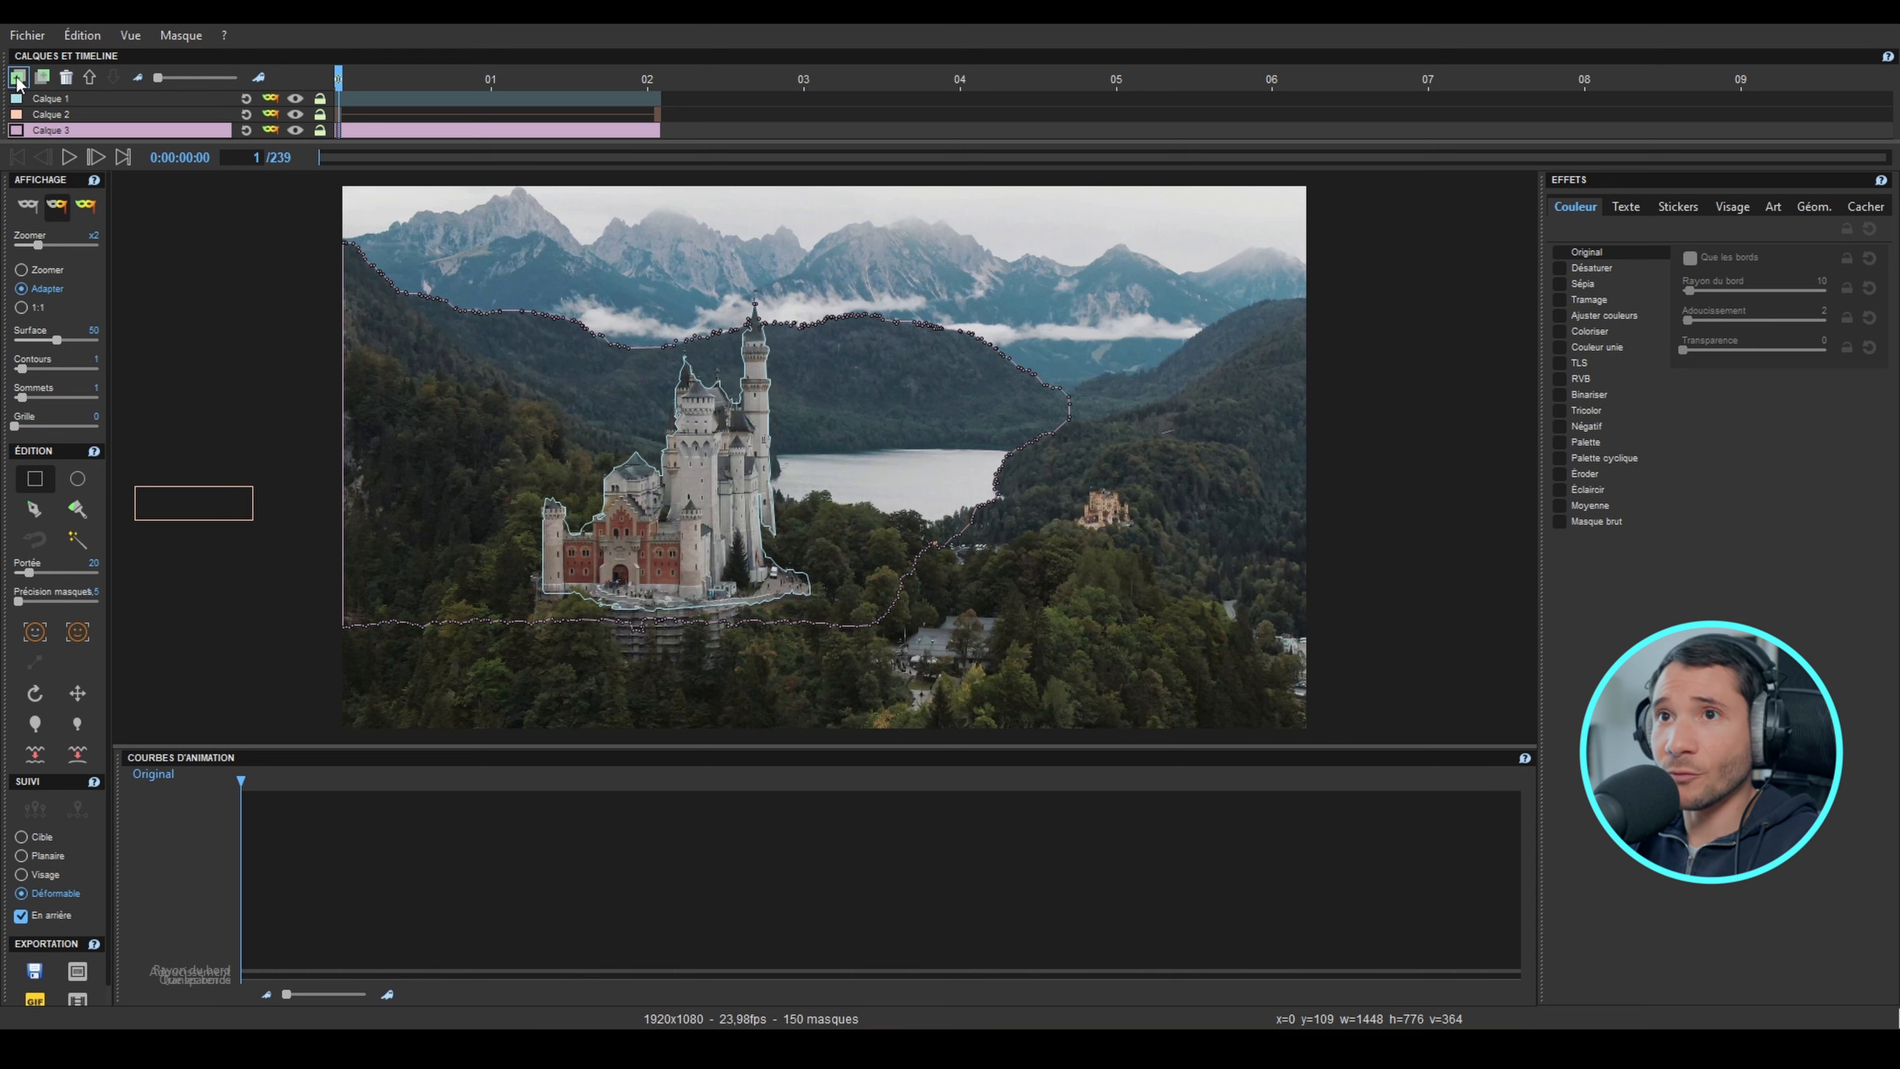
Step: Add a fourth layer and, at frame 1, draw a rectangle mask about 316 × 94 px in the mountains above the castle
left_click(18, 77)
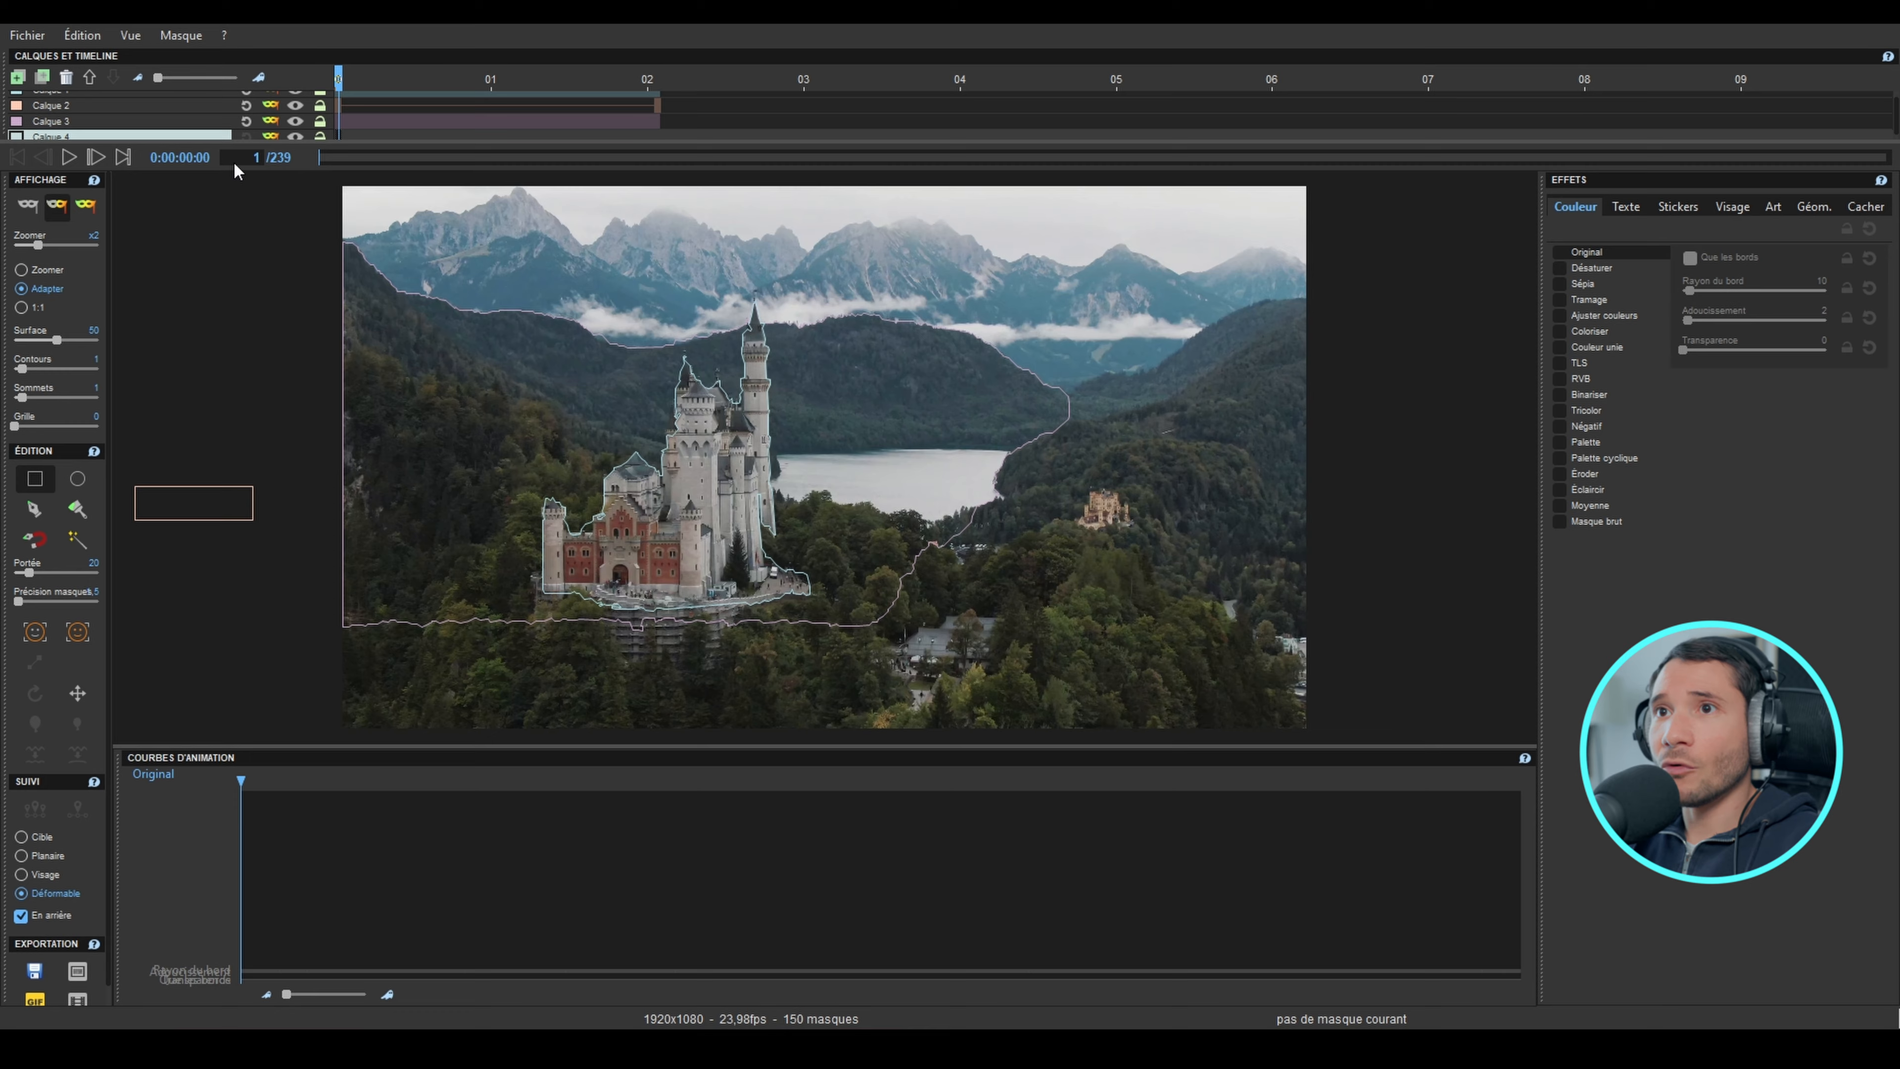
left_click_drag(238, 142, 246, 186)
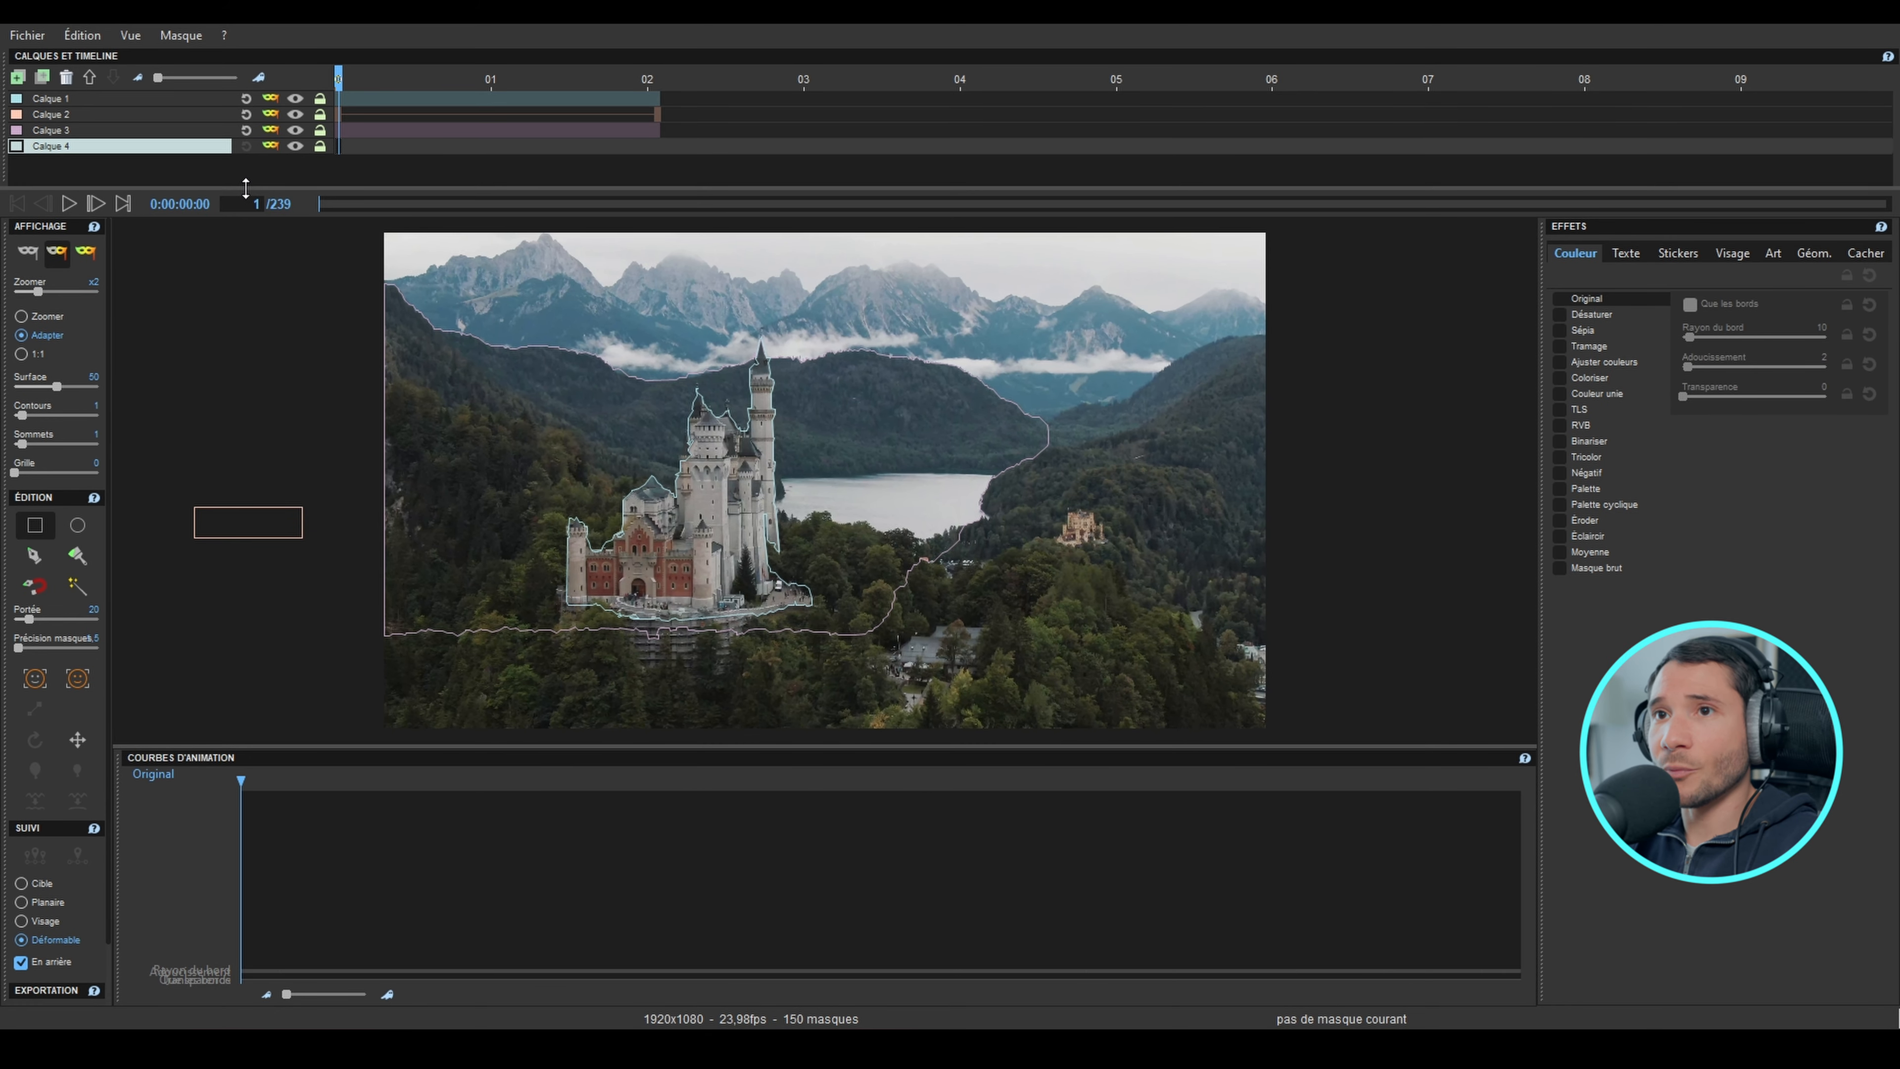
left_click(35, 526)
mouse_move(659, 263)
left_mouse_down()
mouse_move(770, 279)
mouse_move(805, 307)
left_mouse_up()
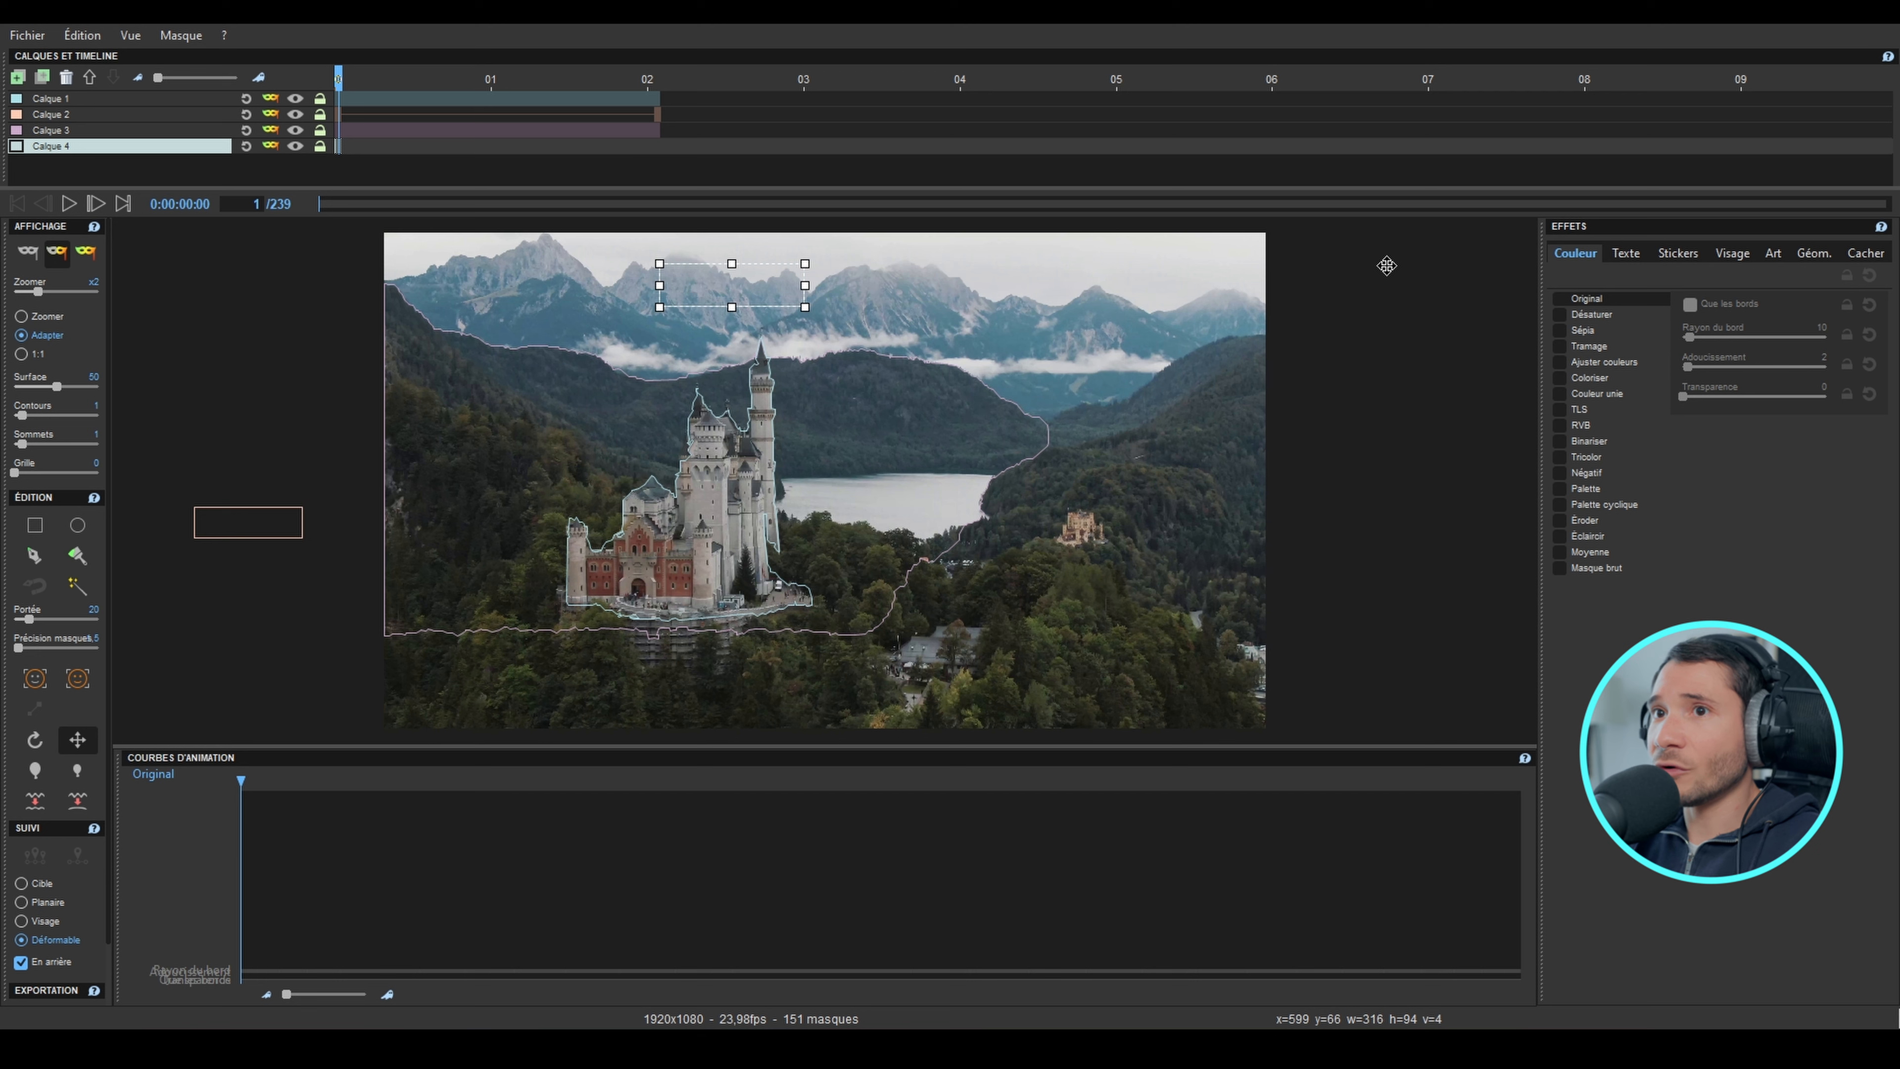
Step: Apply the basic text effect to the new mask with the text "Château du Lac" in the Tw Cen MT font
left_click(1631, 251)
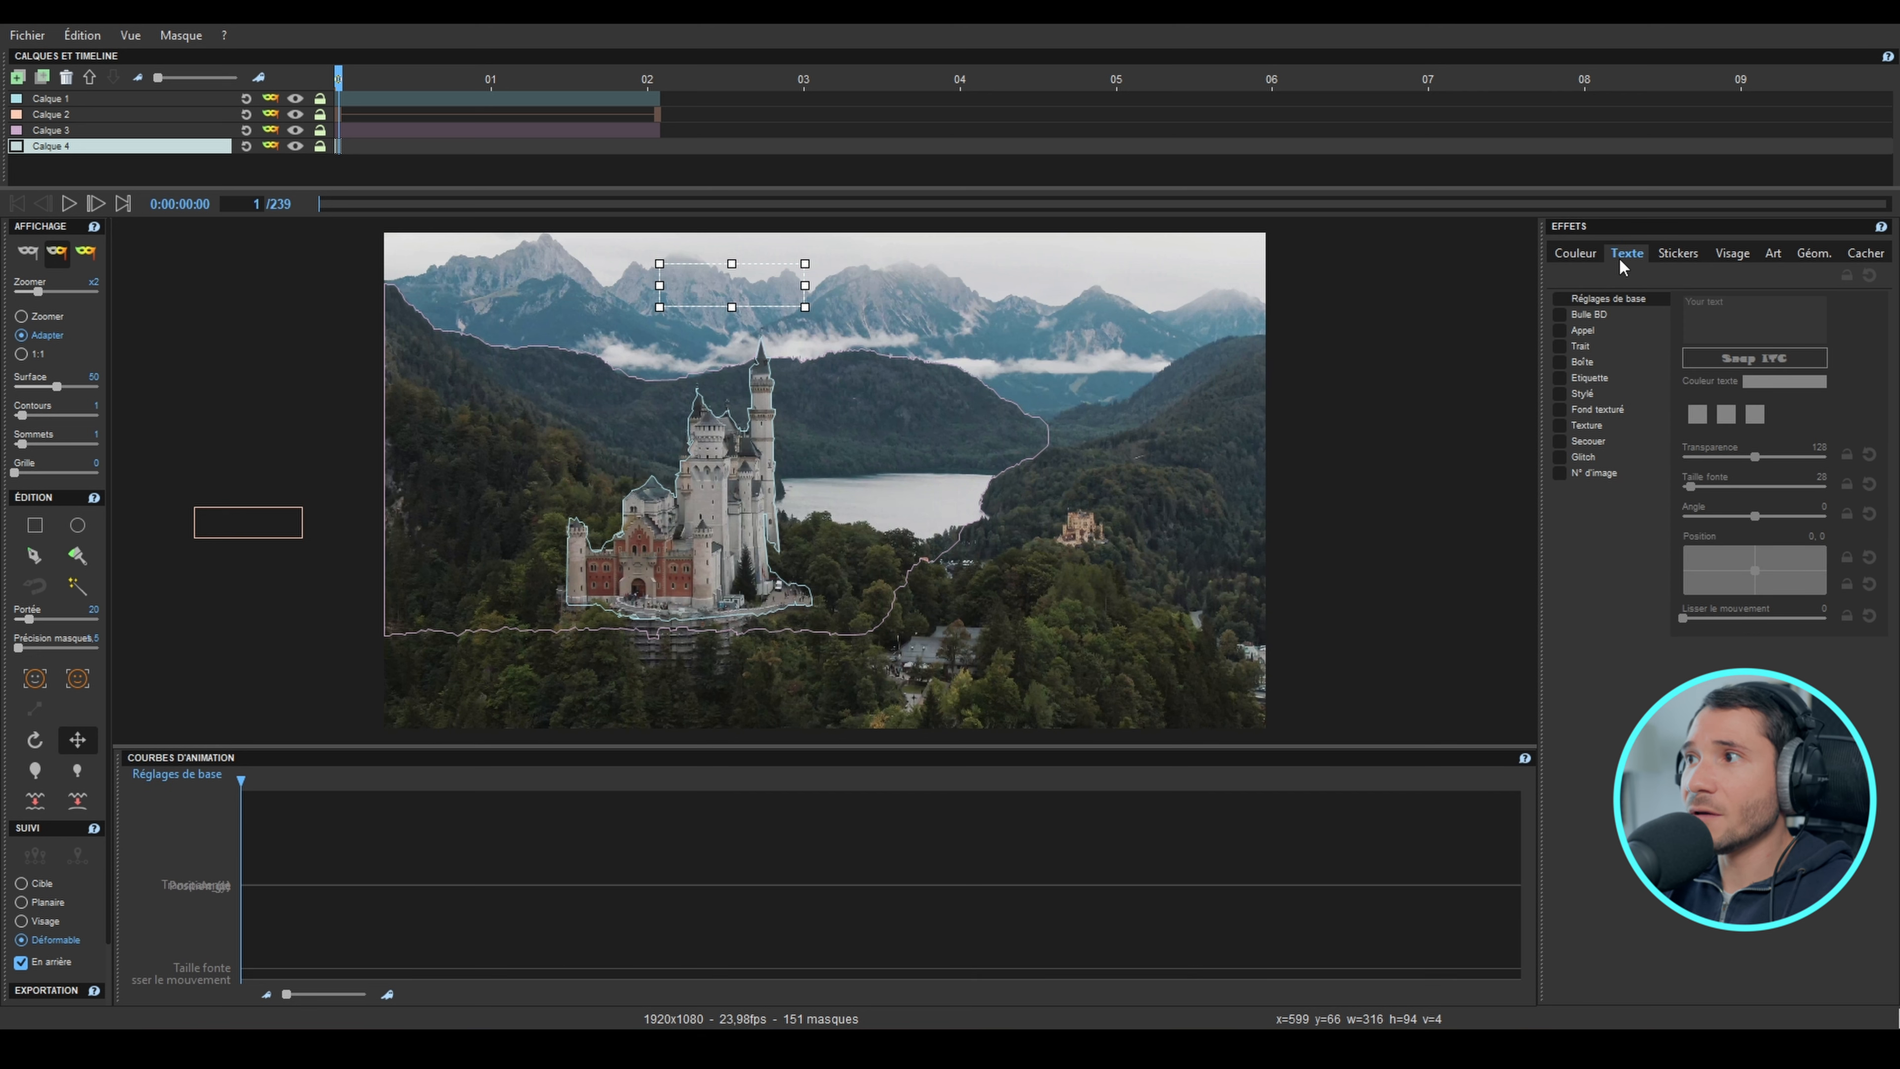
left_click(1560, 297)
left_click_drag(1754, 313, 1656, 308)
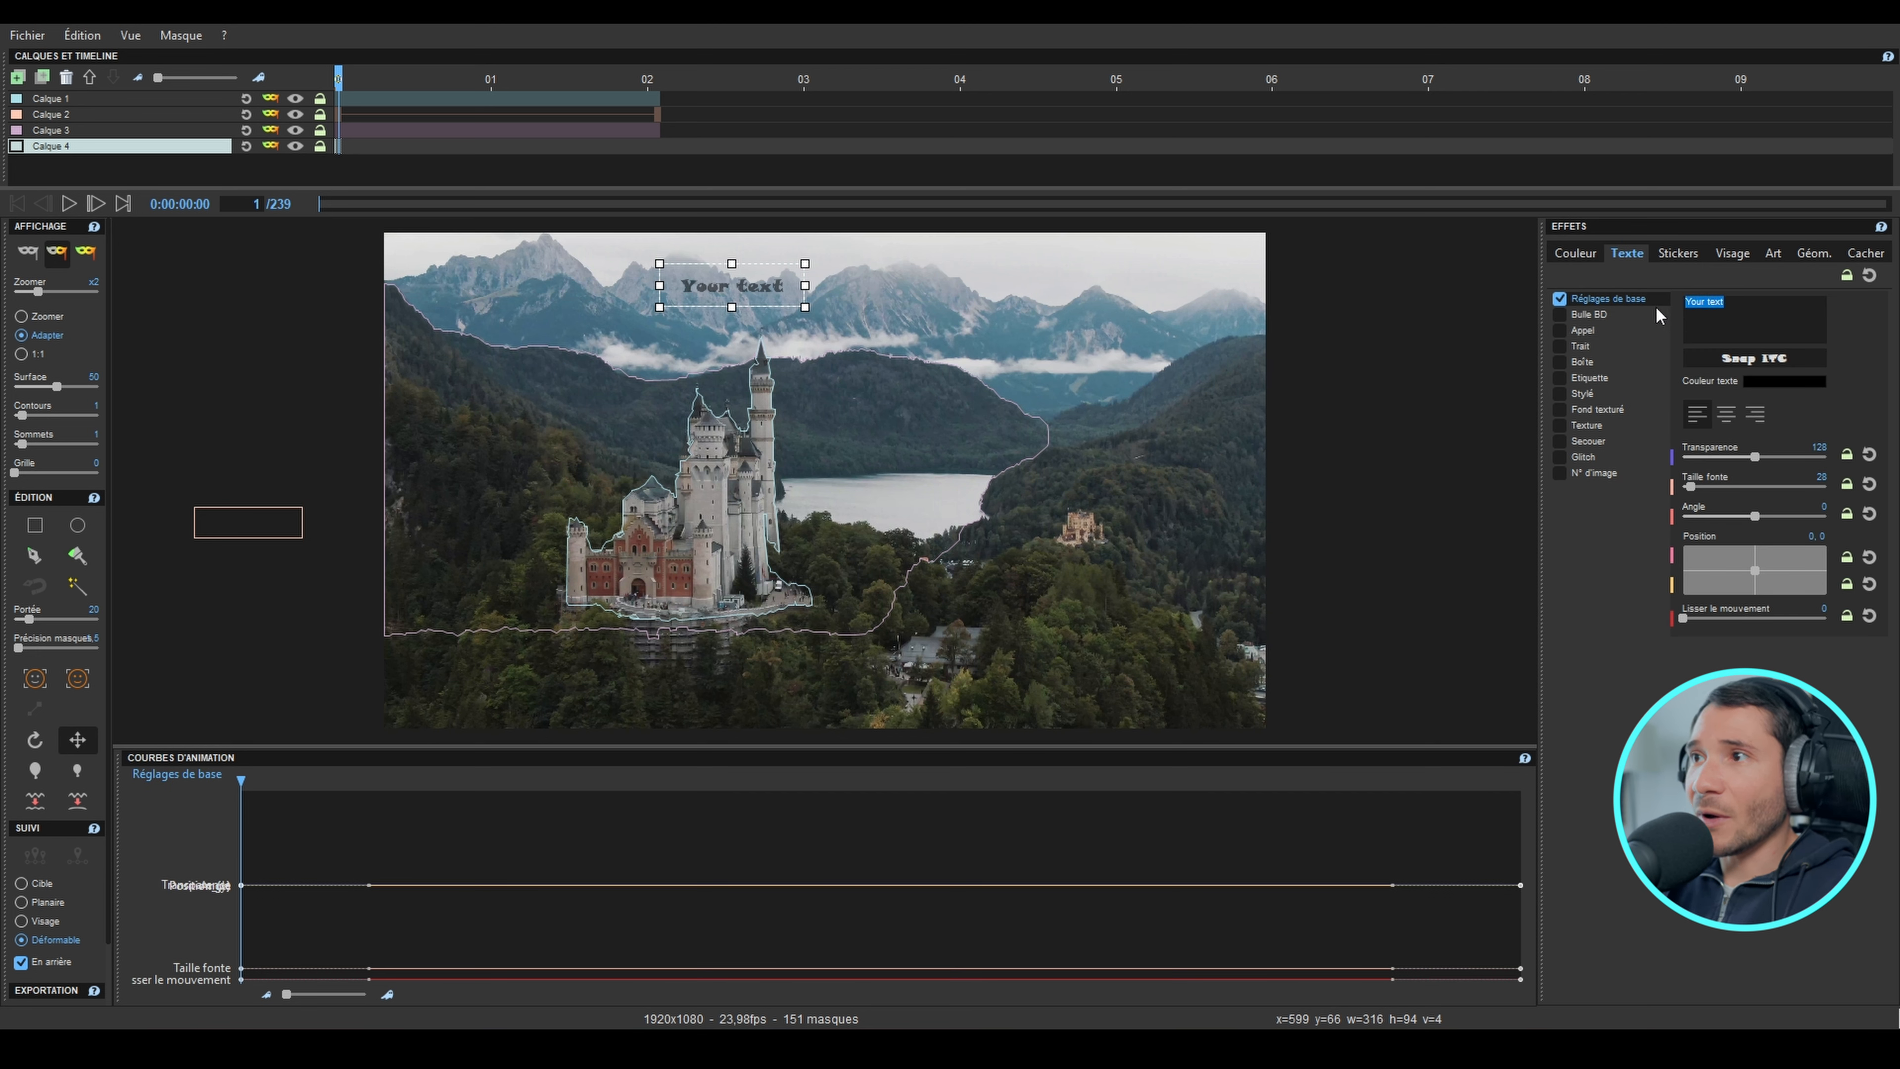
type("Château du Lac")
left_click(1777, 361)
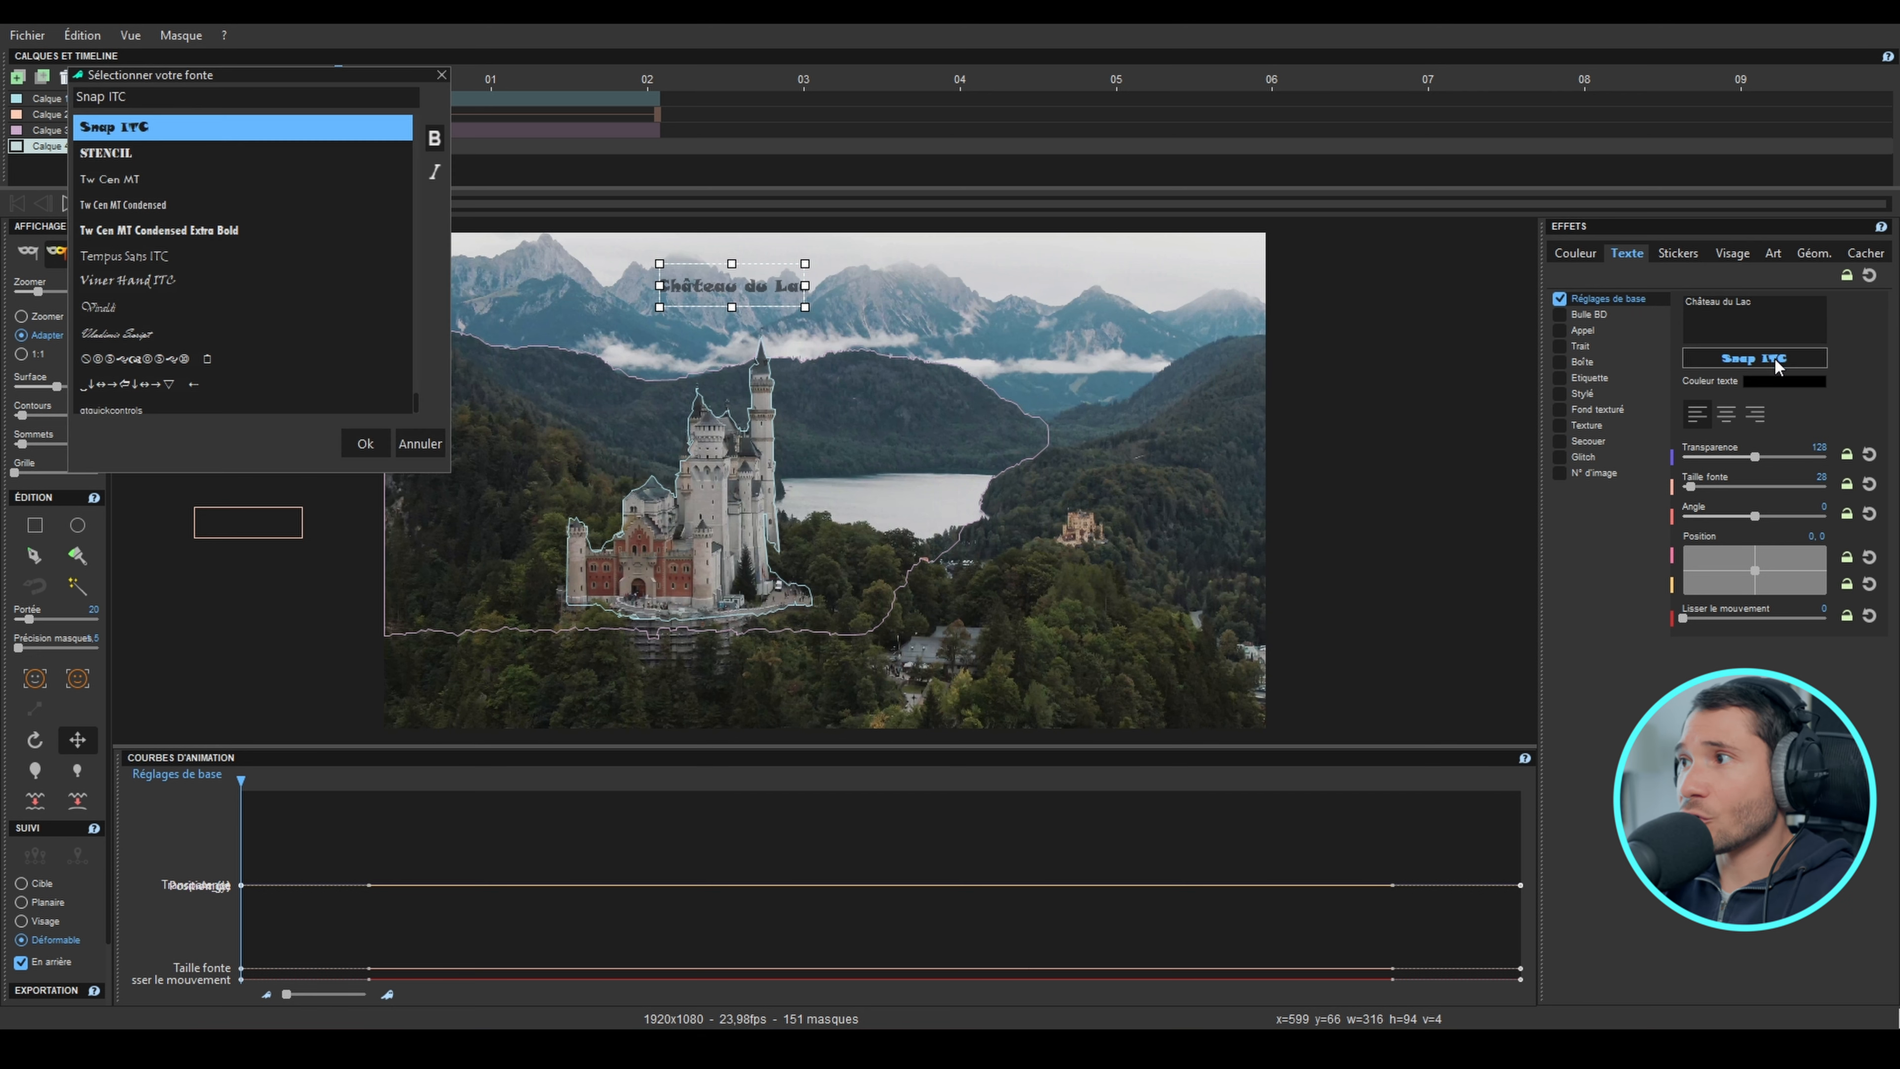
left_click(153, 184)
left_click(365, 442)
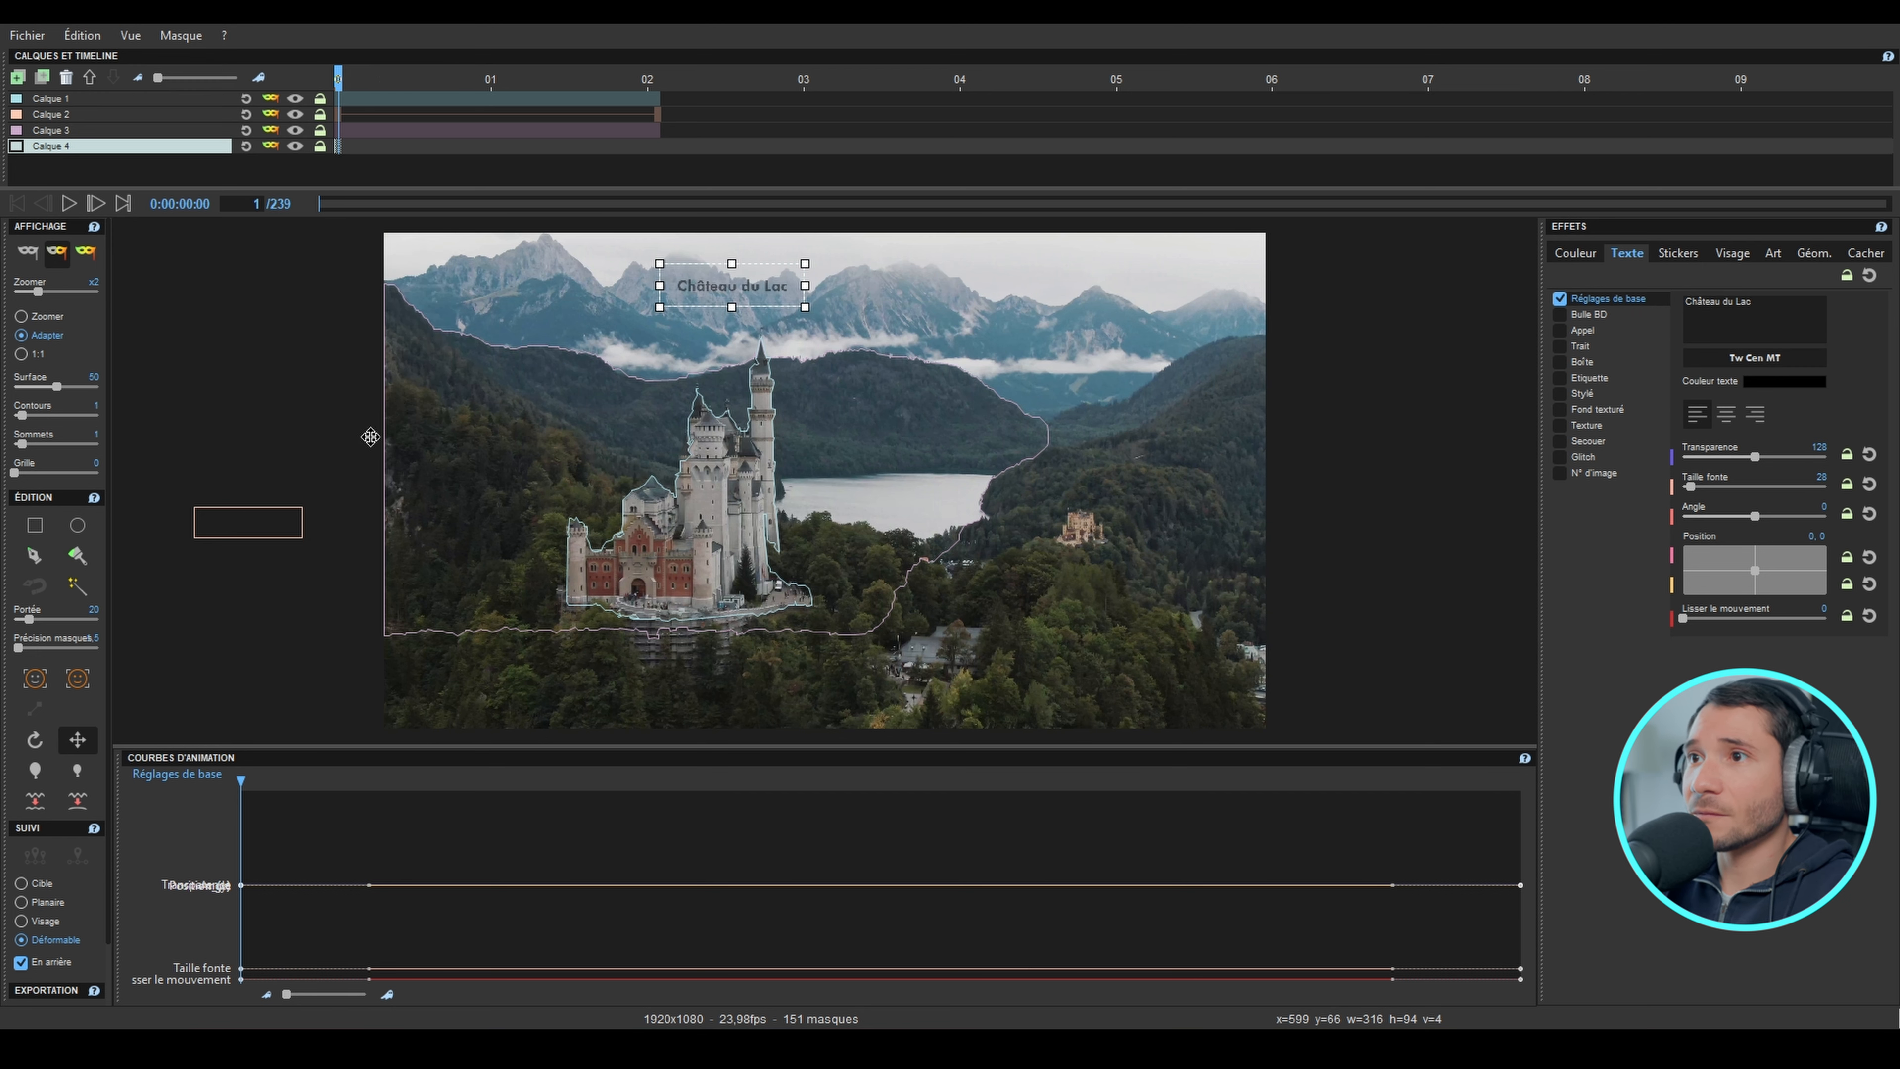
Step: Enlarge the "Château du Lac" text to font size 78 and colour it white
left_click_drag(1696, 490, 1711, 494)
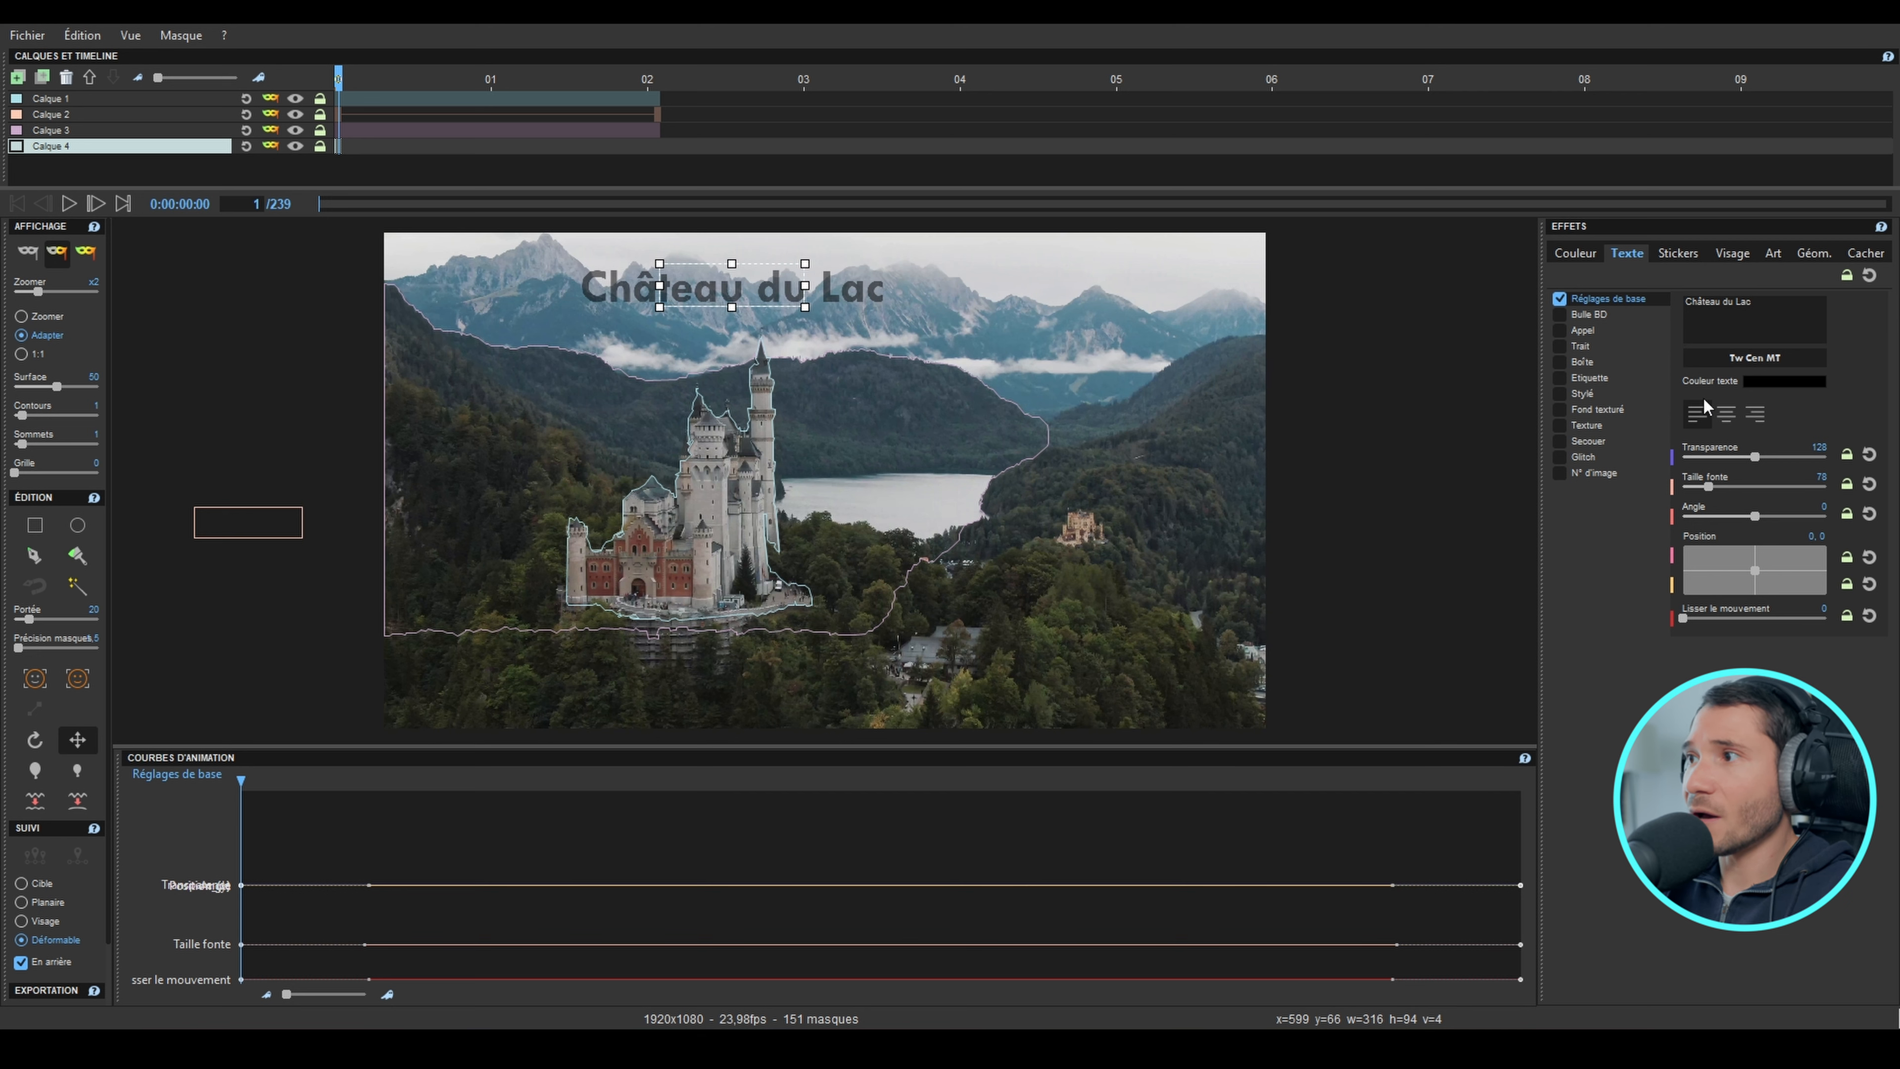
left_click(1787, 383)
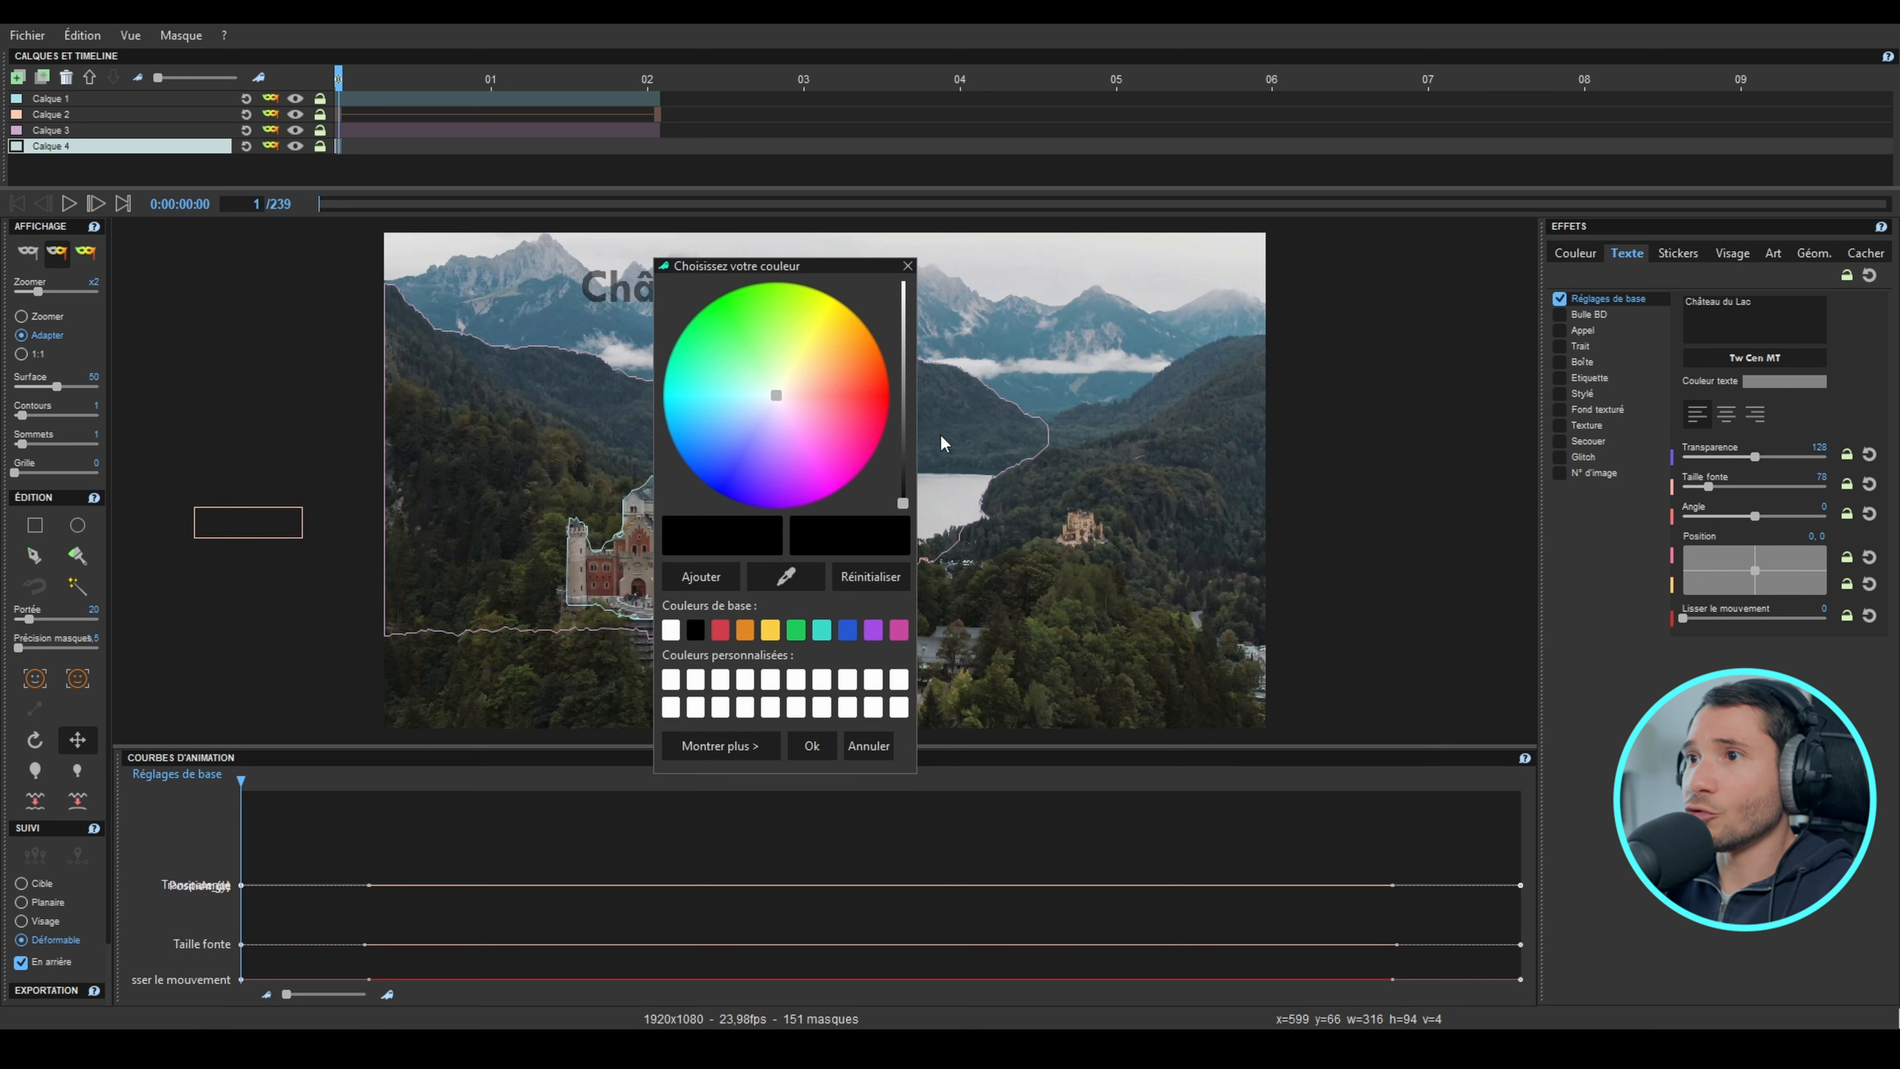
left_click(677, 629)
left_click(811, 746)
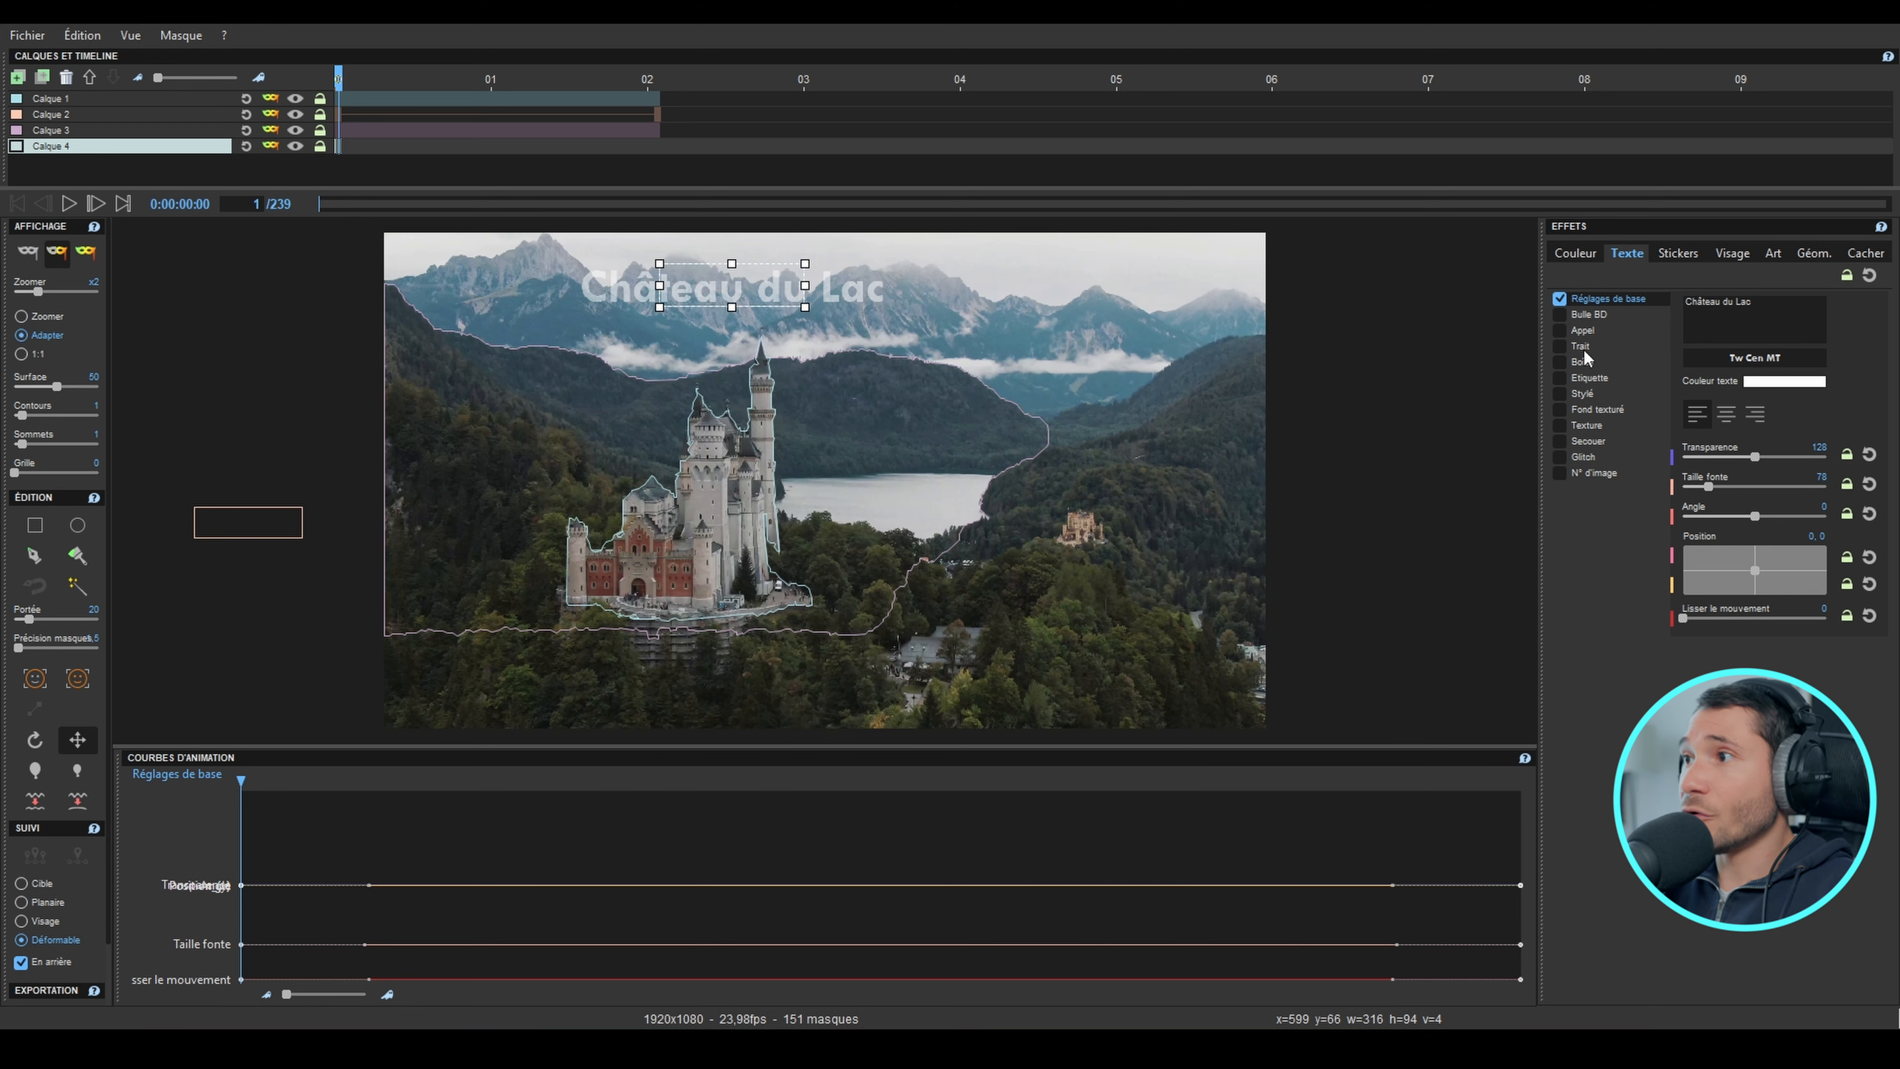
Step: Add a thicker red Trait outline with transparency 87 to the "Château du Lac" text, and shift its mask slightly down
left_click(1560, 346)
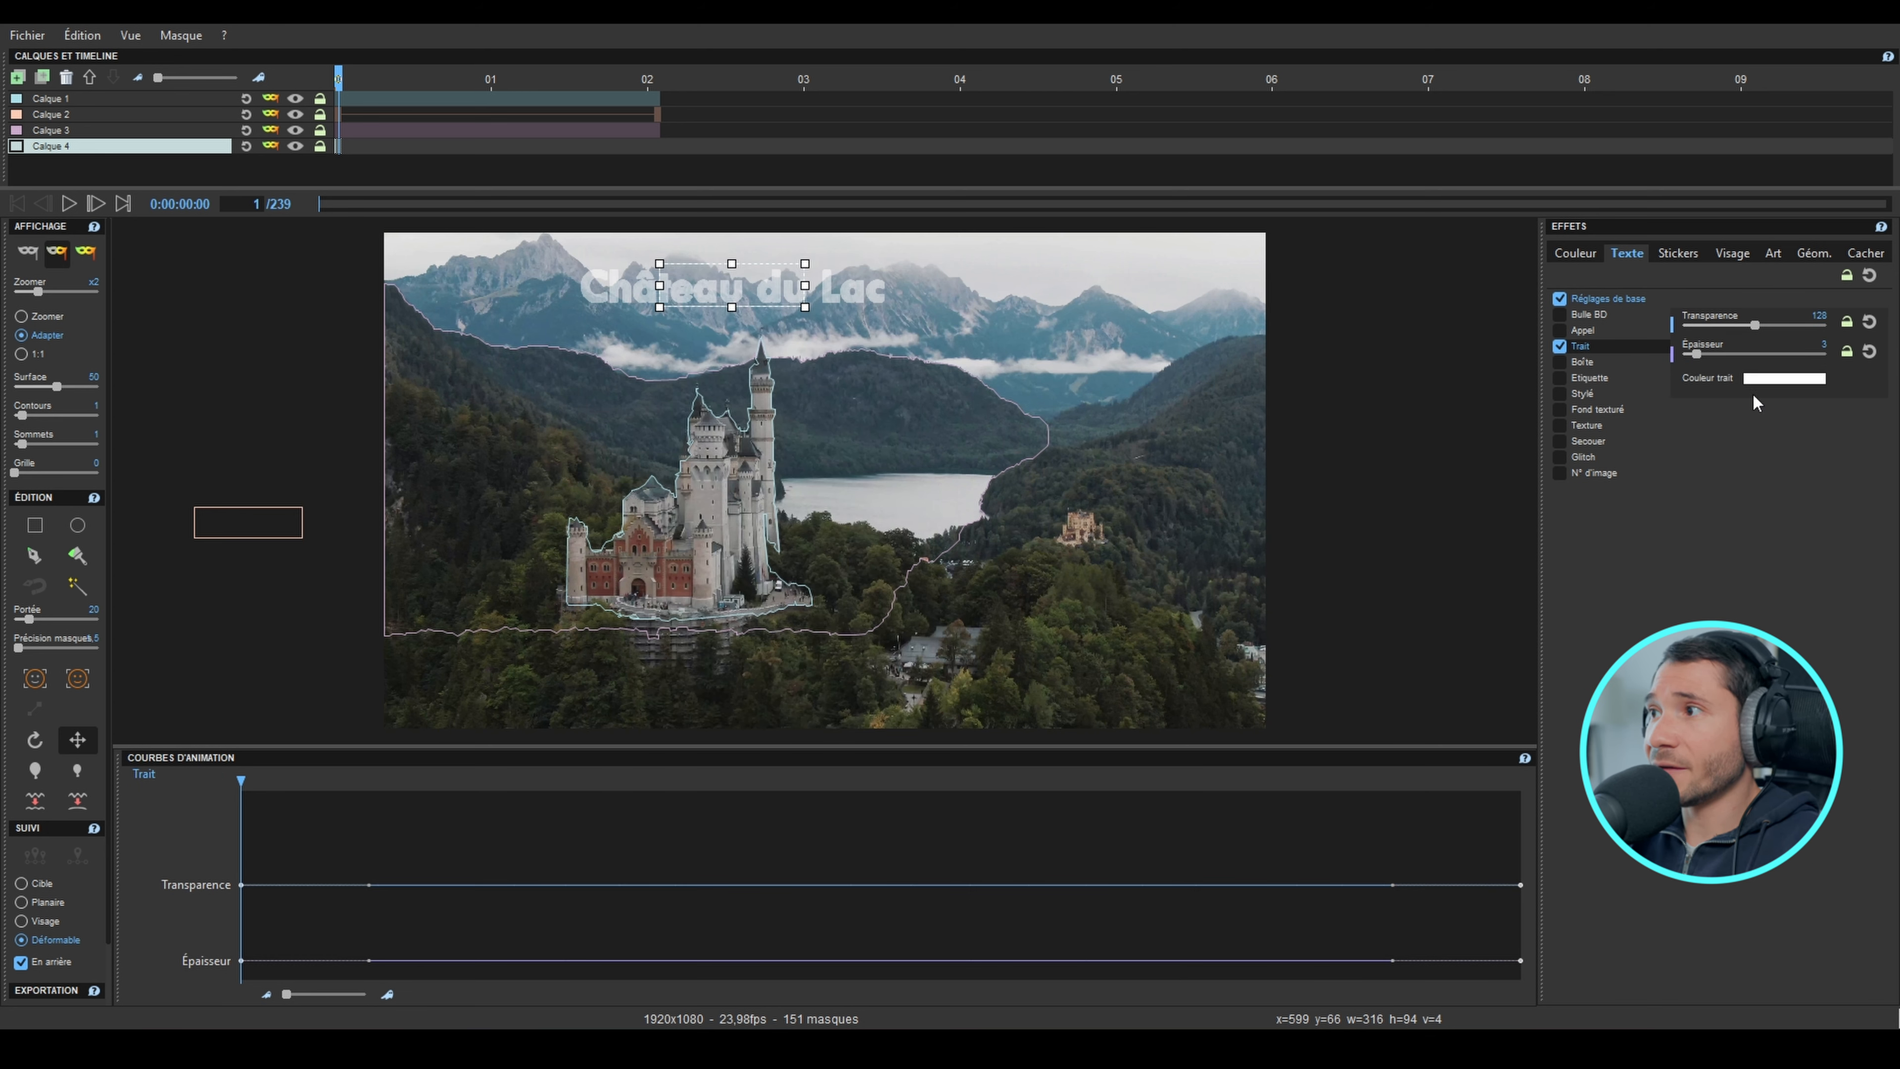
left_click(1749, 380)
left_click(874, 410)
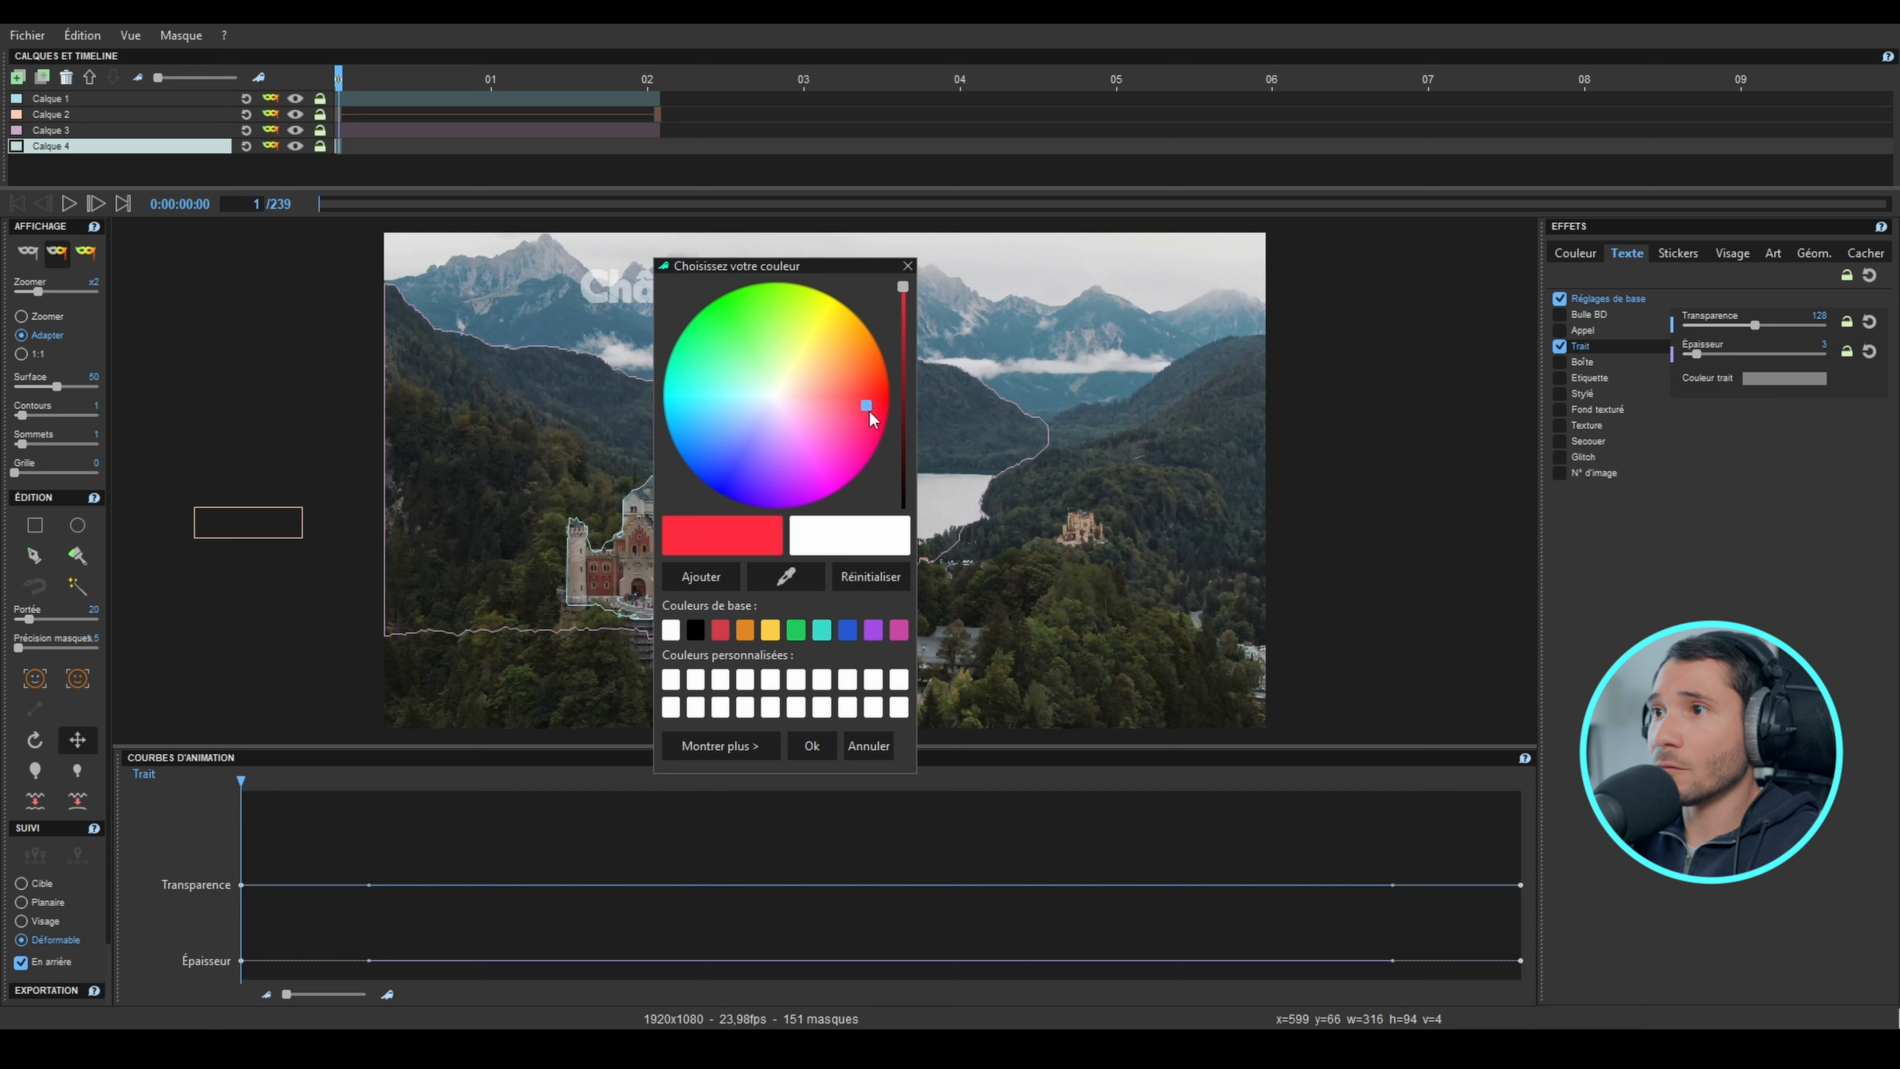
left_click(812, 746)
left_click_drag(1697, 355, 1733, 328)
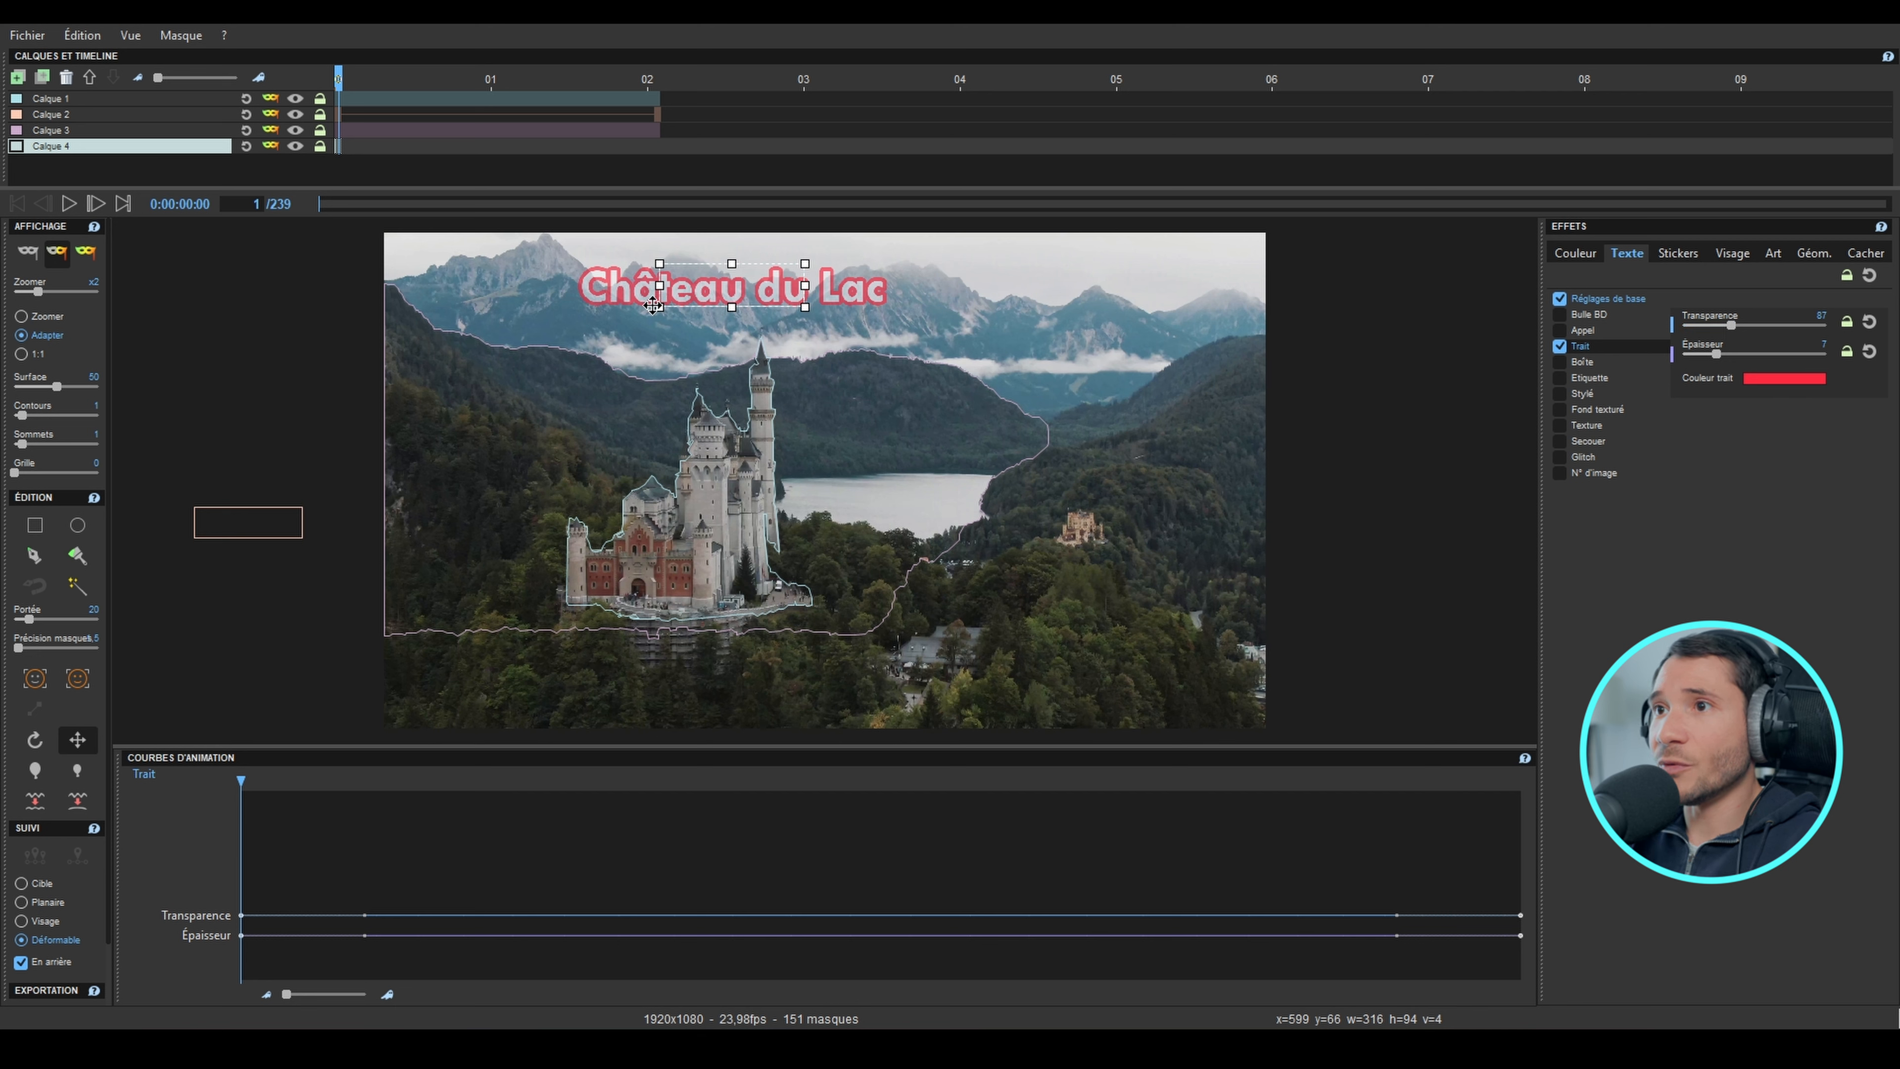
mouse_move(719, 297)
left_mouse_down()
mouse_move(711, 423)
mouse_move(730, 339)
mouse_move(731, 436)
mouse_move(731, 310)
left_mouse_up()
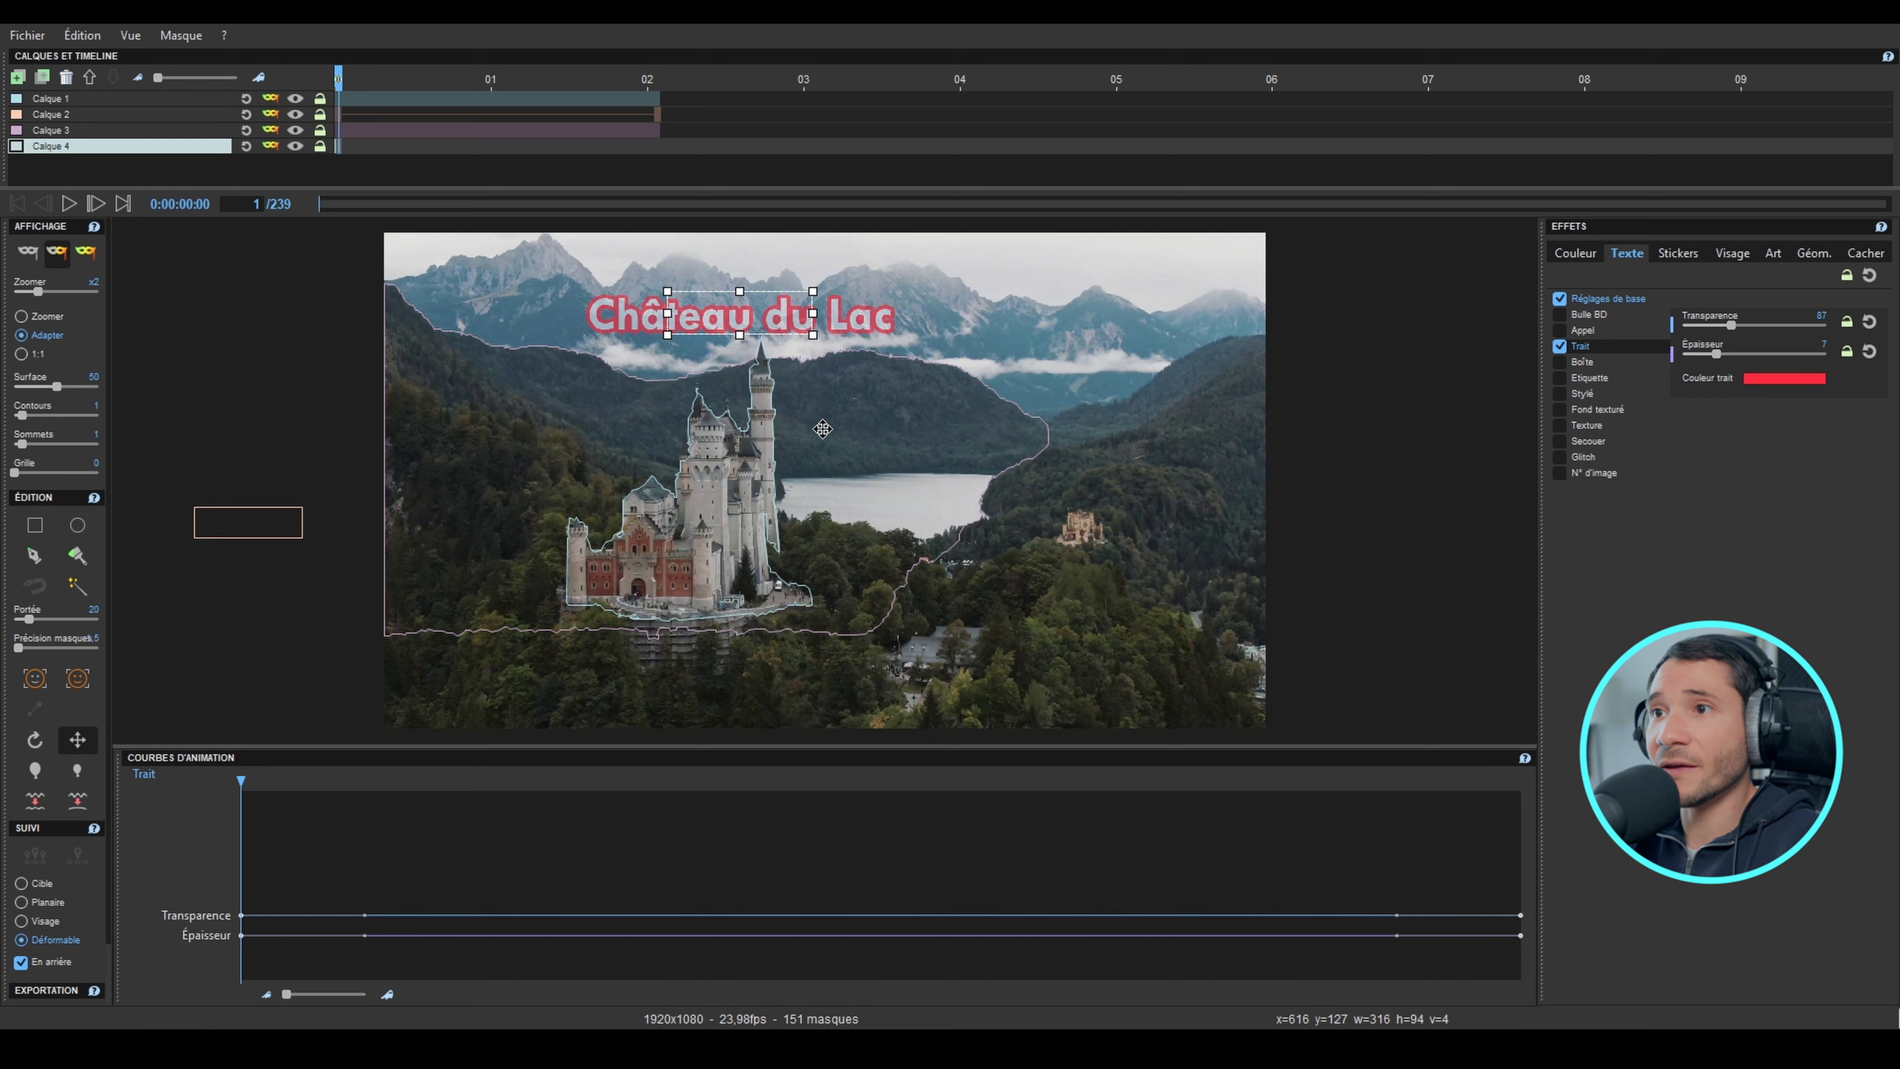
Step: Apply the Original colour effect to the hill layer Calque 3, and lower the Calque 4 text mask behind the ridge at frame 1
left_click(74, 131)
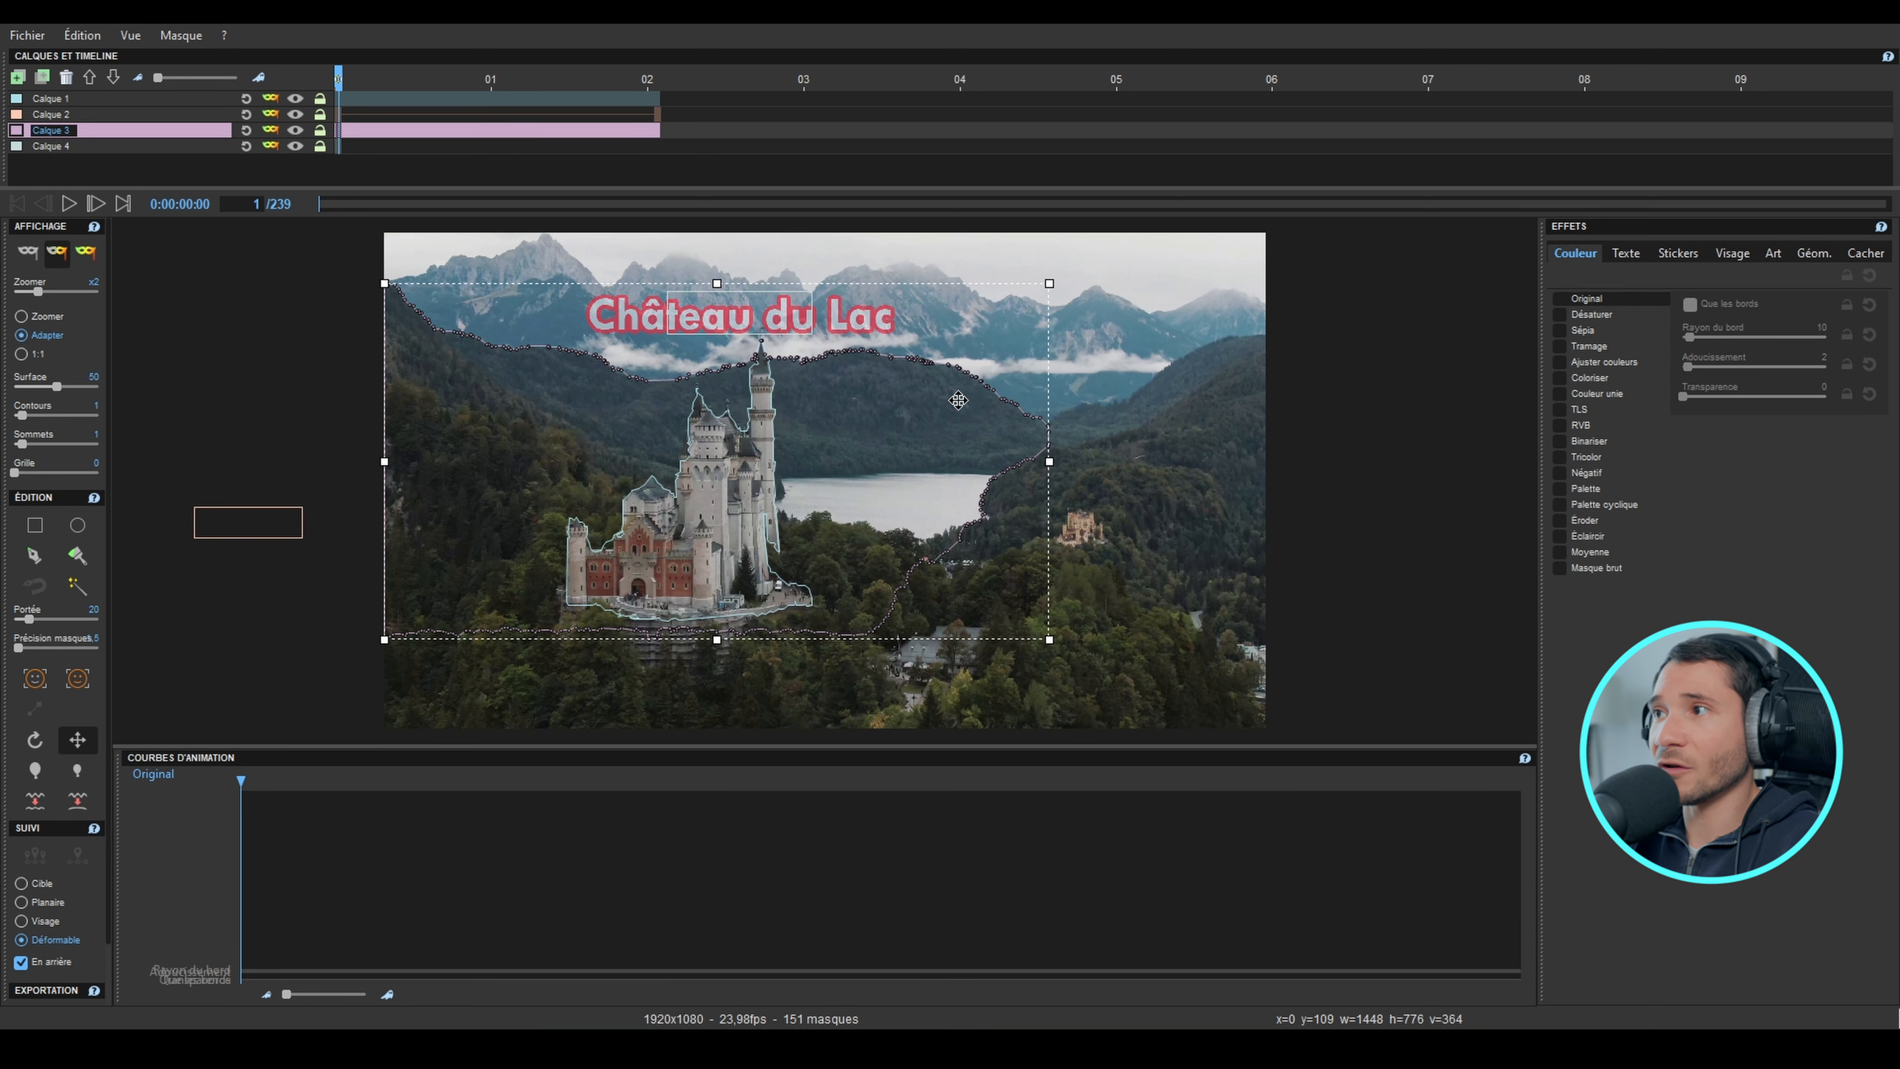
left_click(1562, 299)
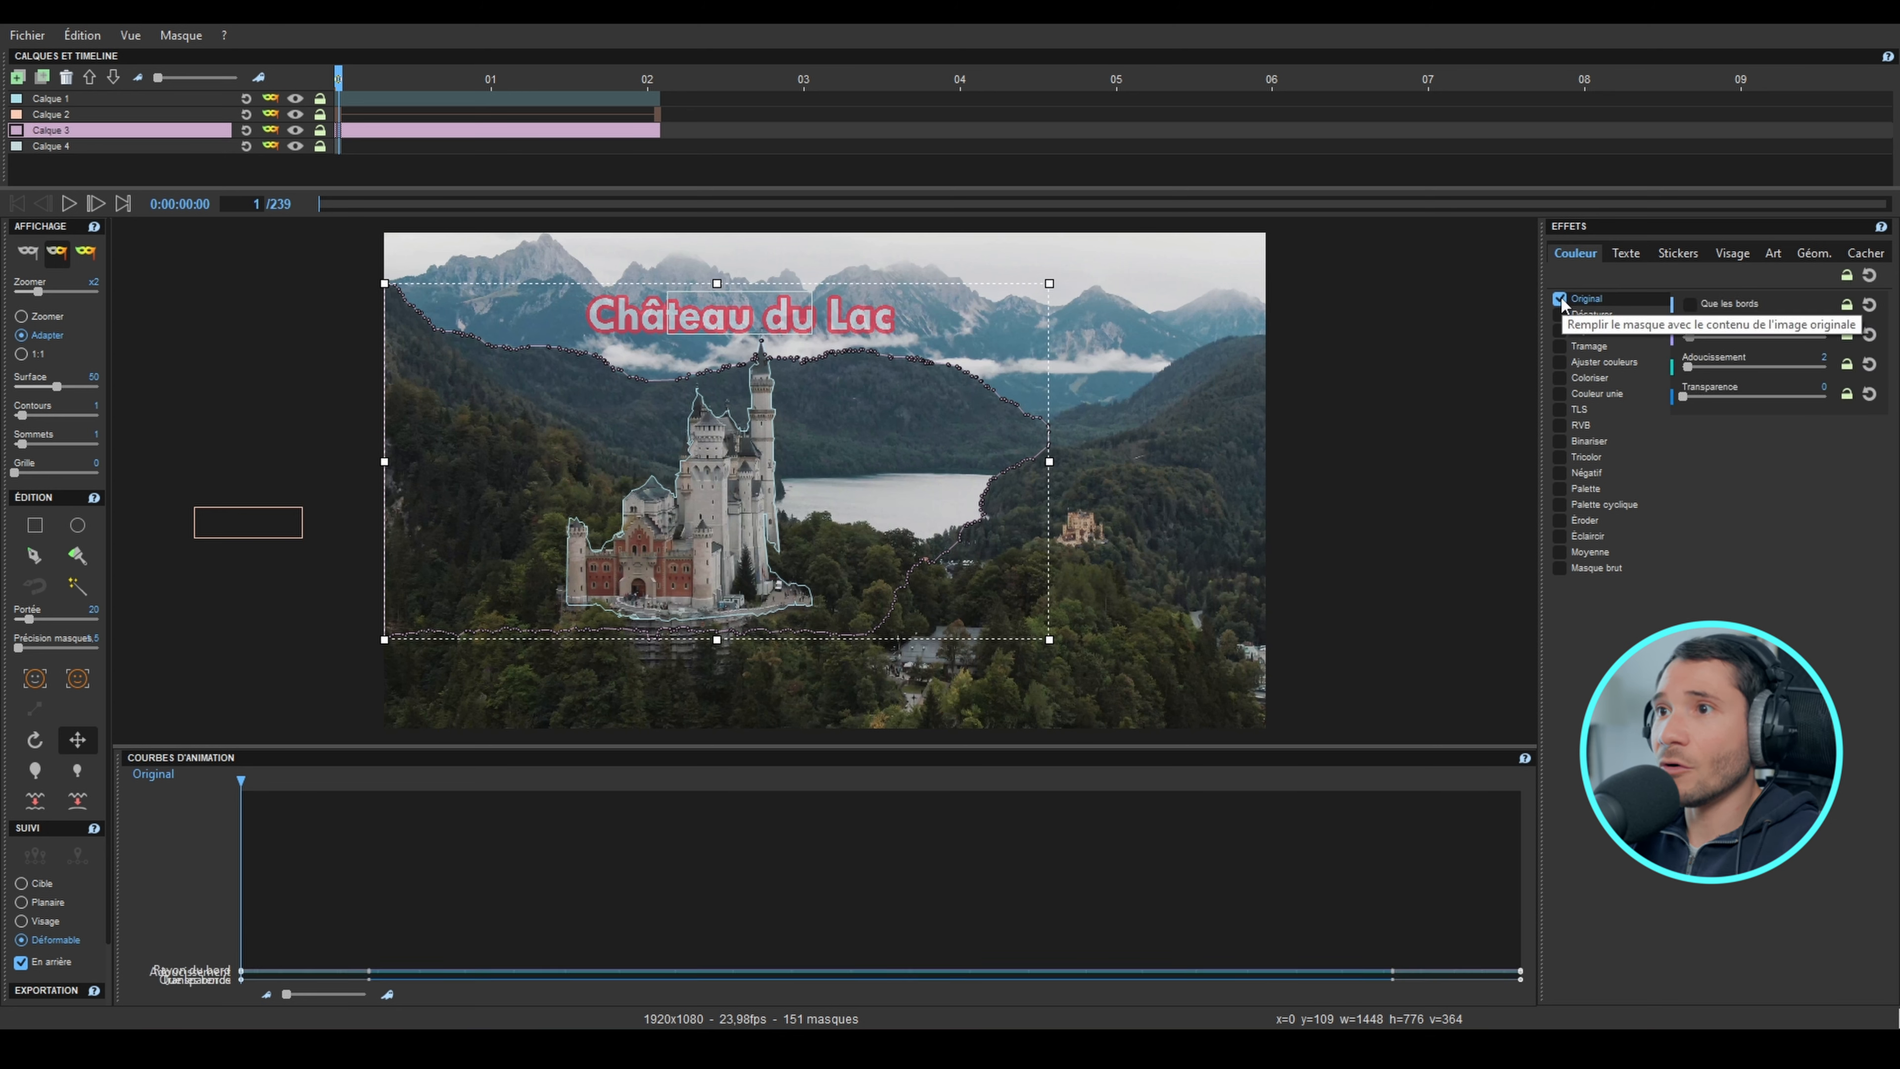
left_click(91, 144)
mouse_move(764, 322)
left_mouse_down()
mouse_move(759, 438)
mouse_move(751, 328)
left_mouse_up()
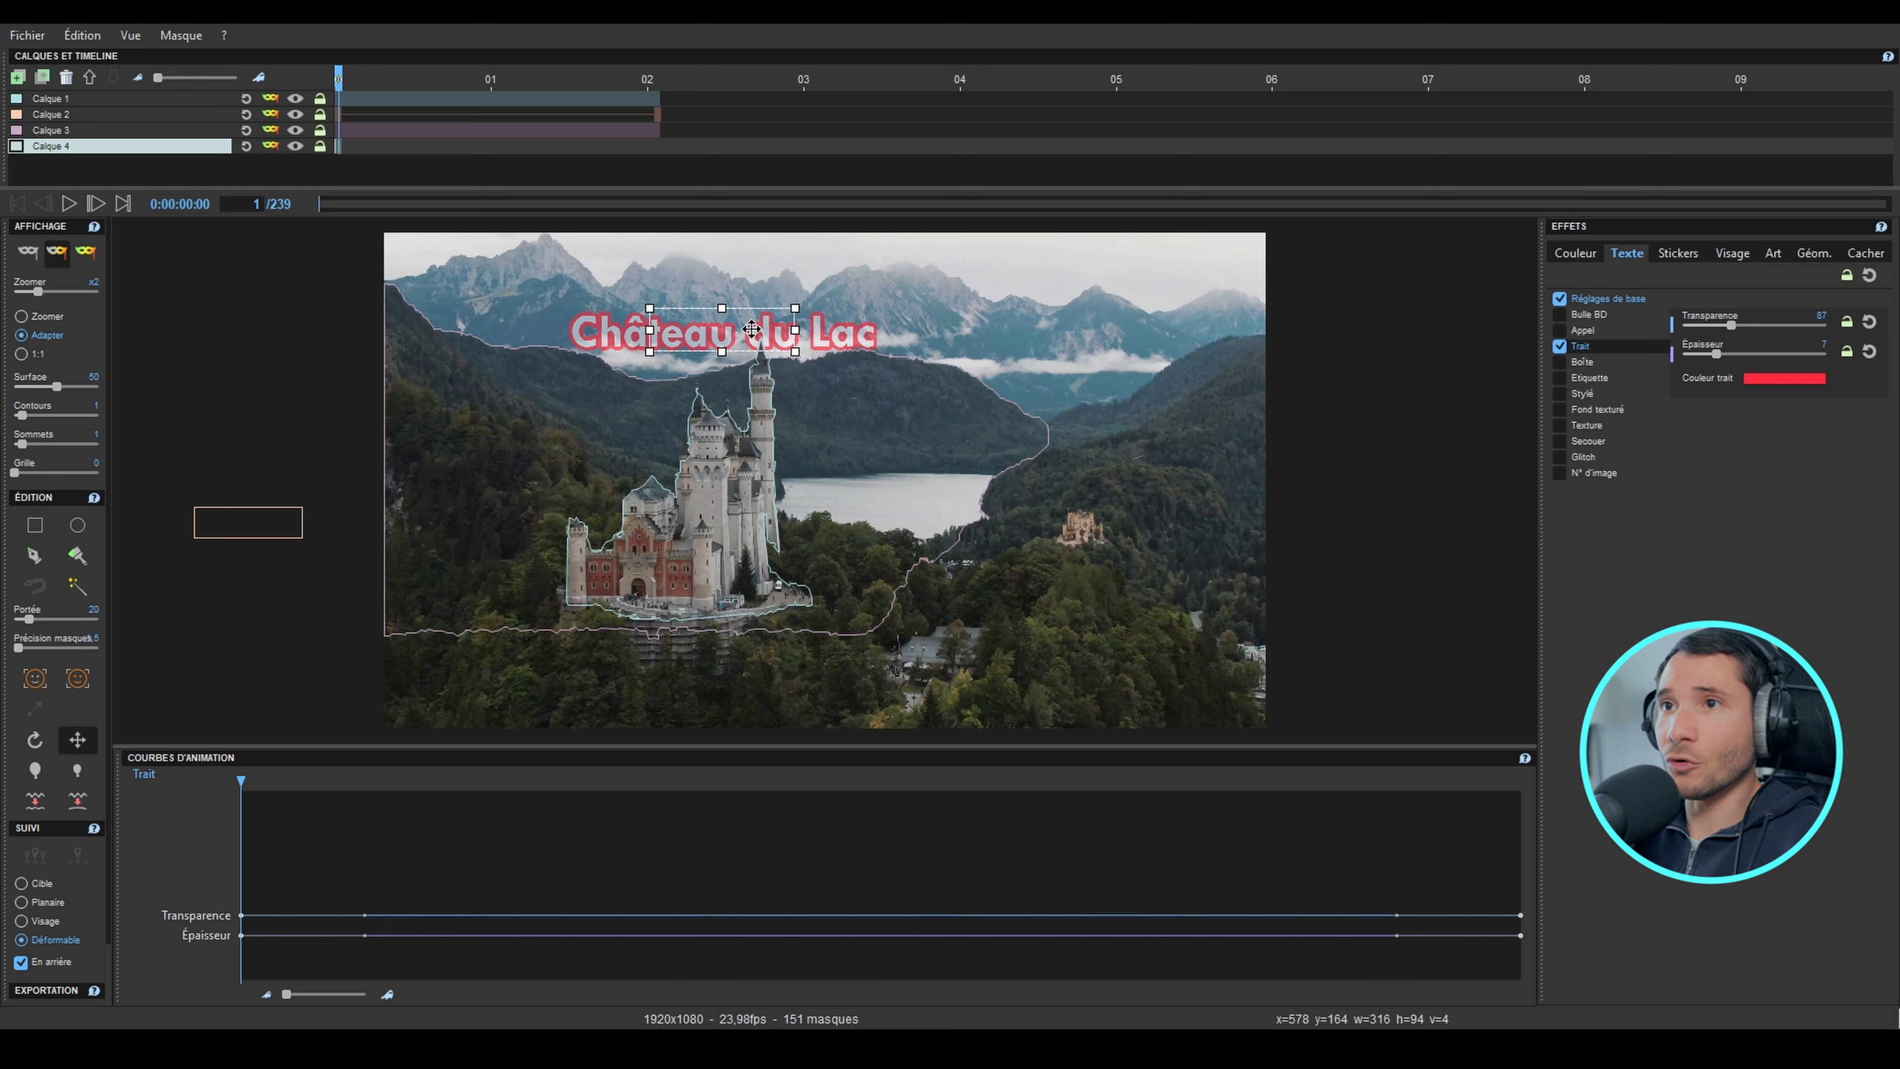
left_click_drag(677, 329, 678, 398)
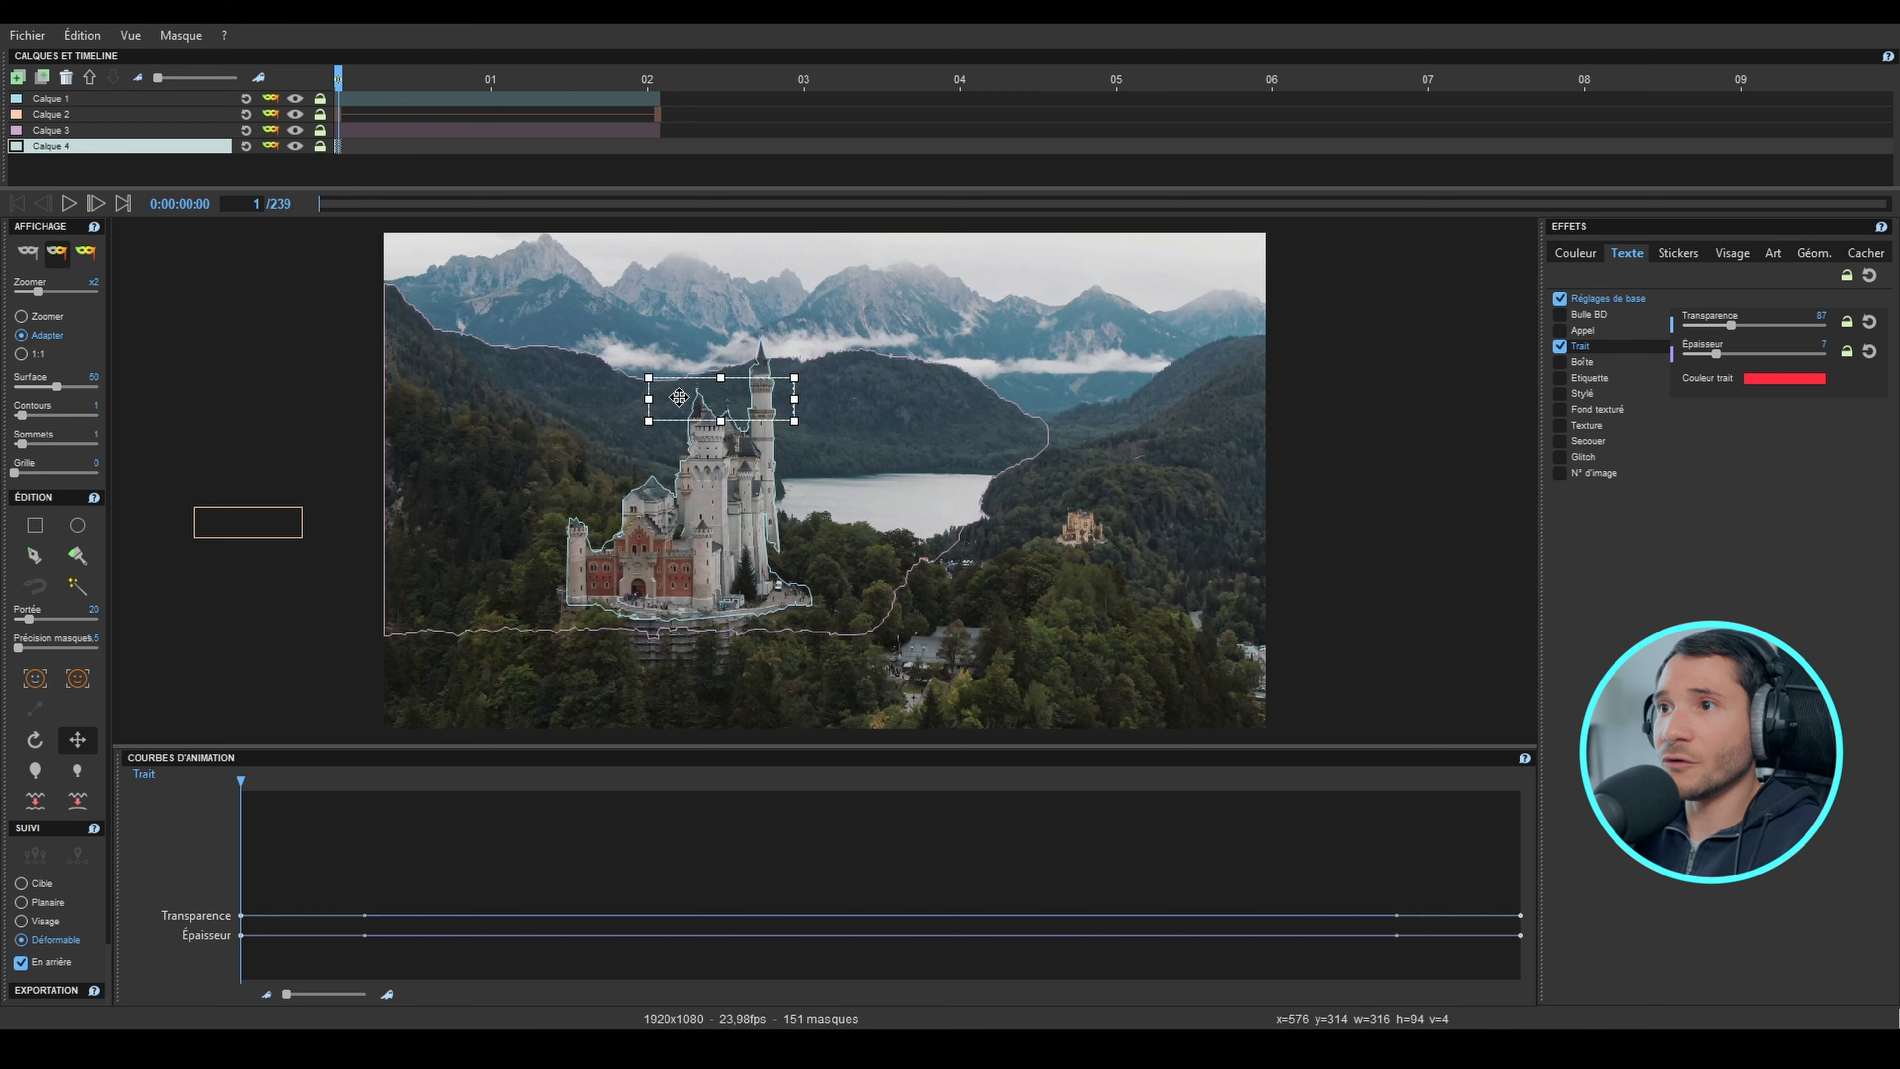
Step: At frame 45, place the Calque 4 text mask high over the mountains and create an interpolation between its two keyframes
left_click_drag(409, 113, 627, 116)
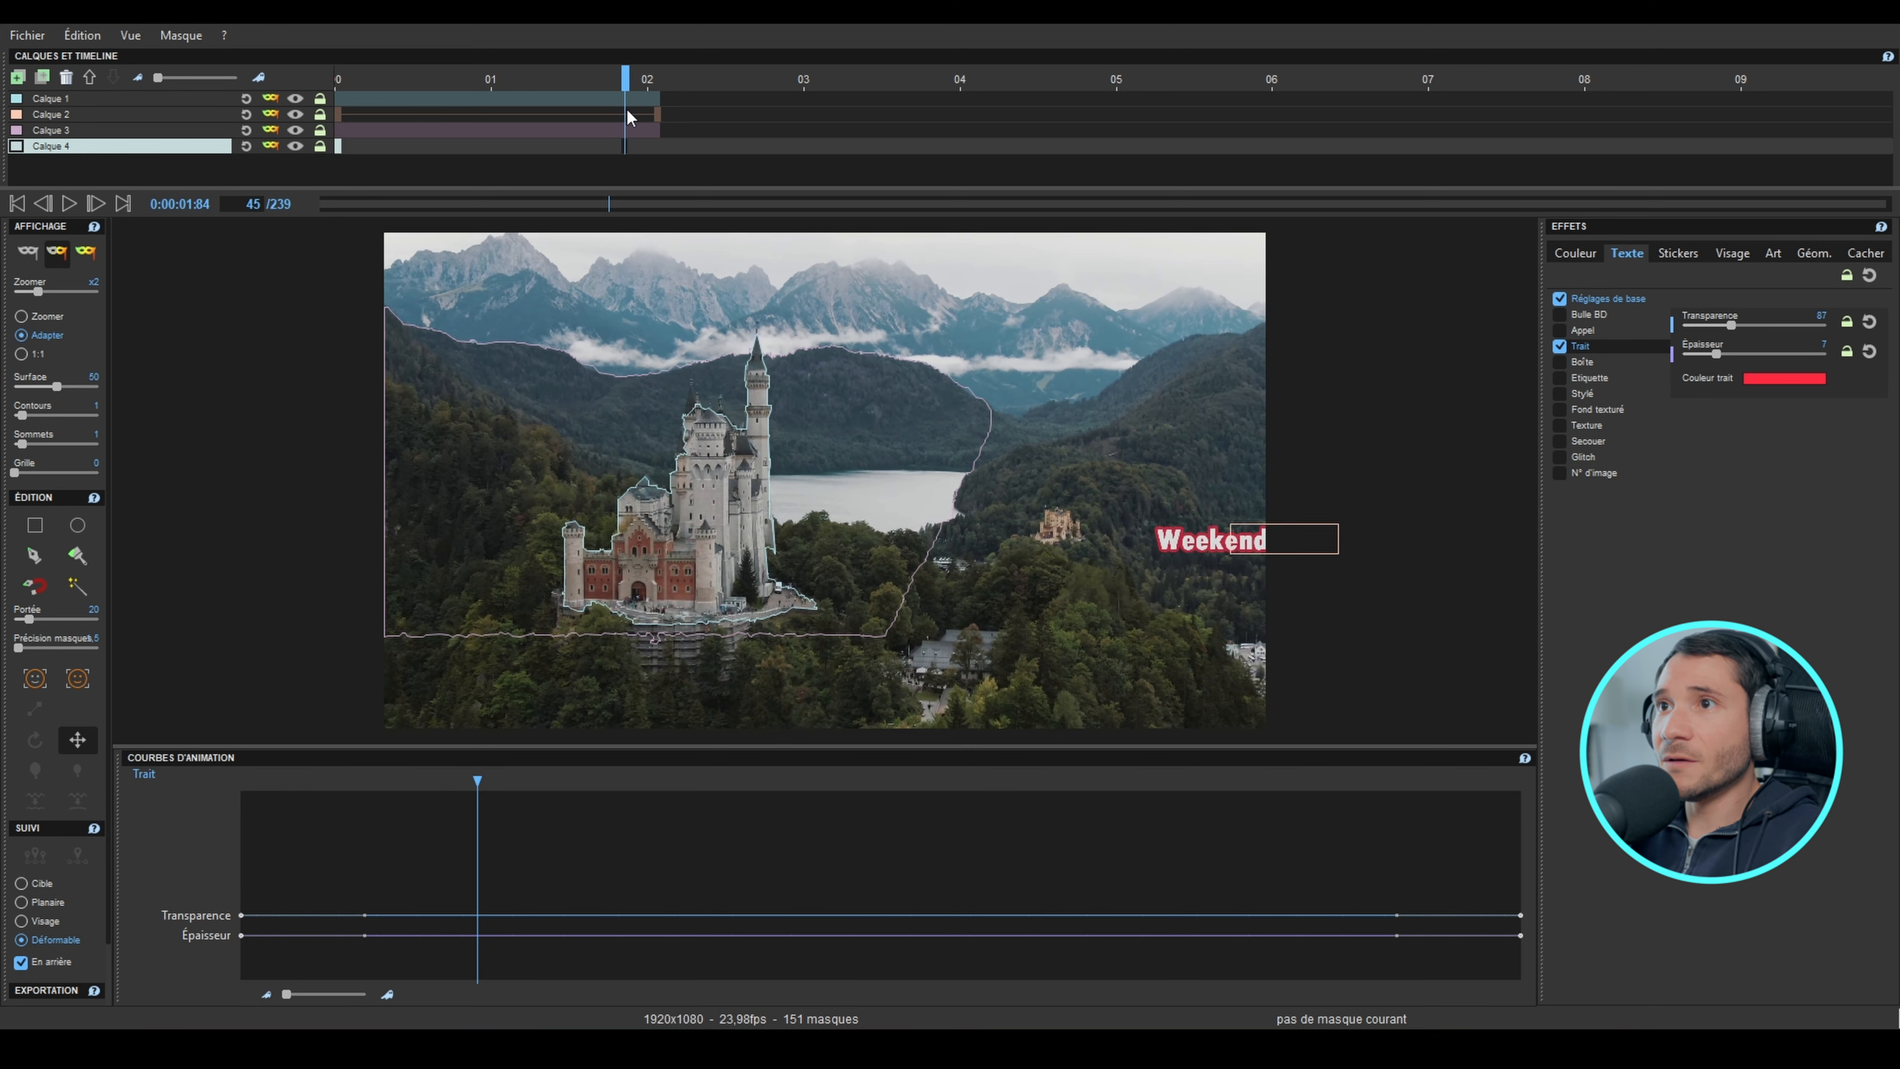
left_click_drag(702, 319, 735, 281)
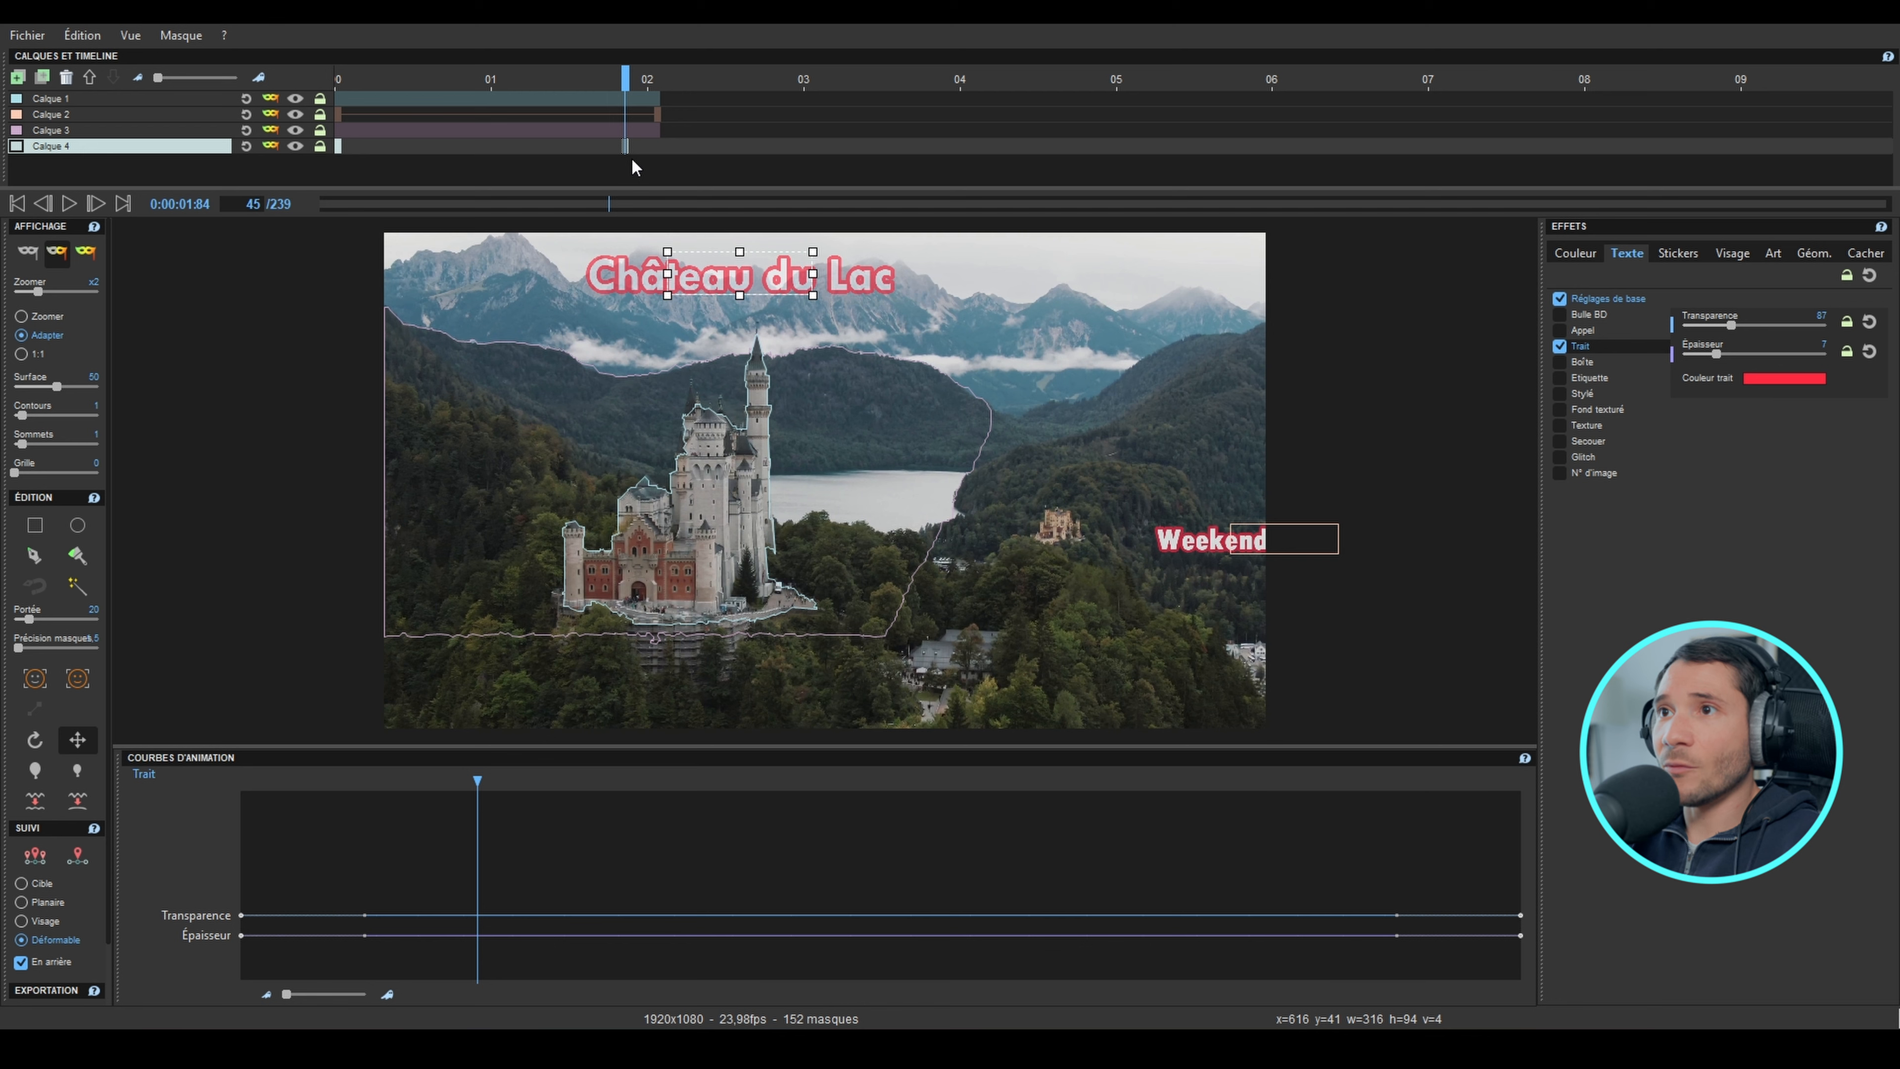
key("Left")
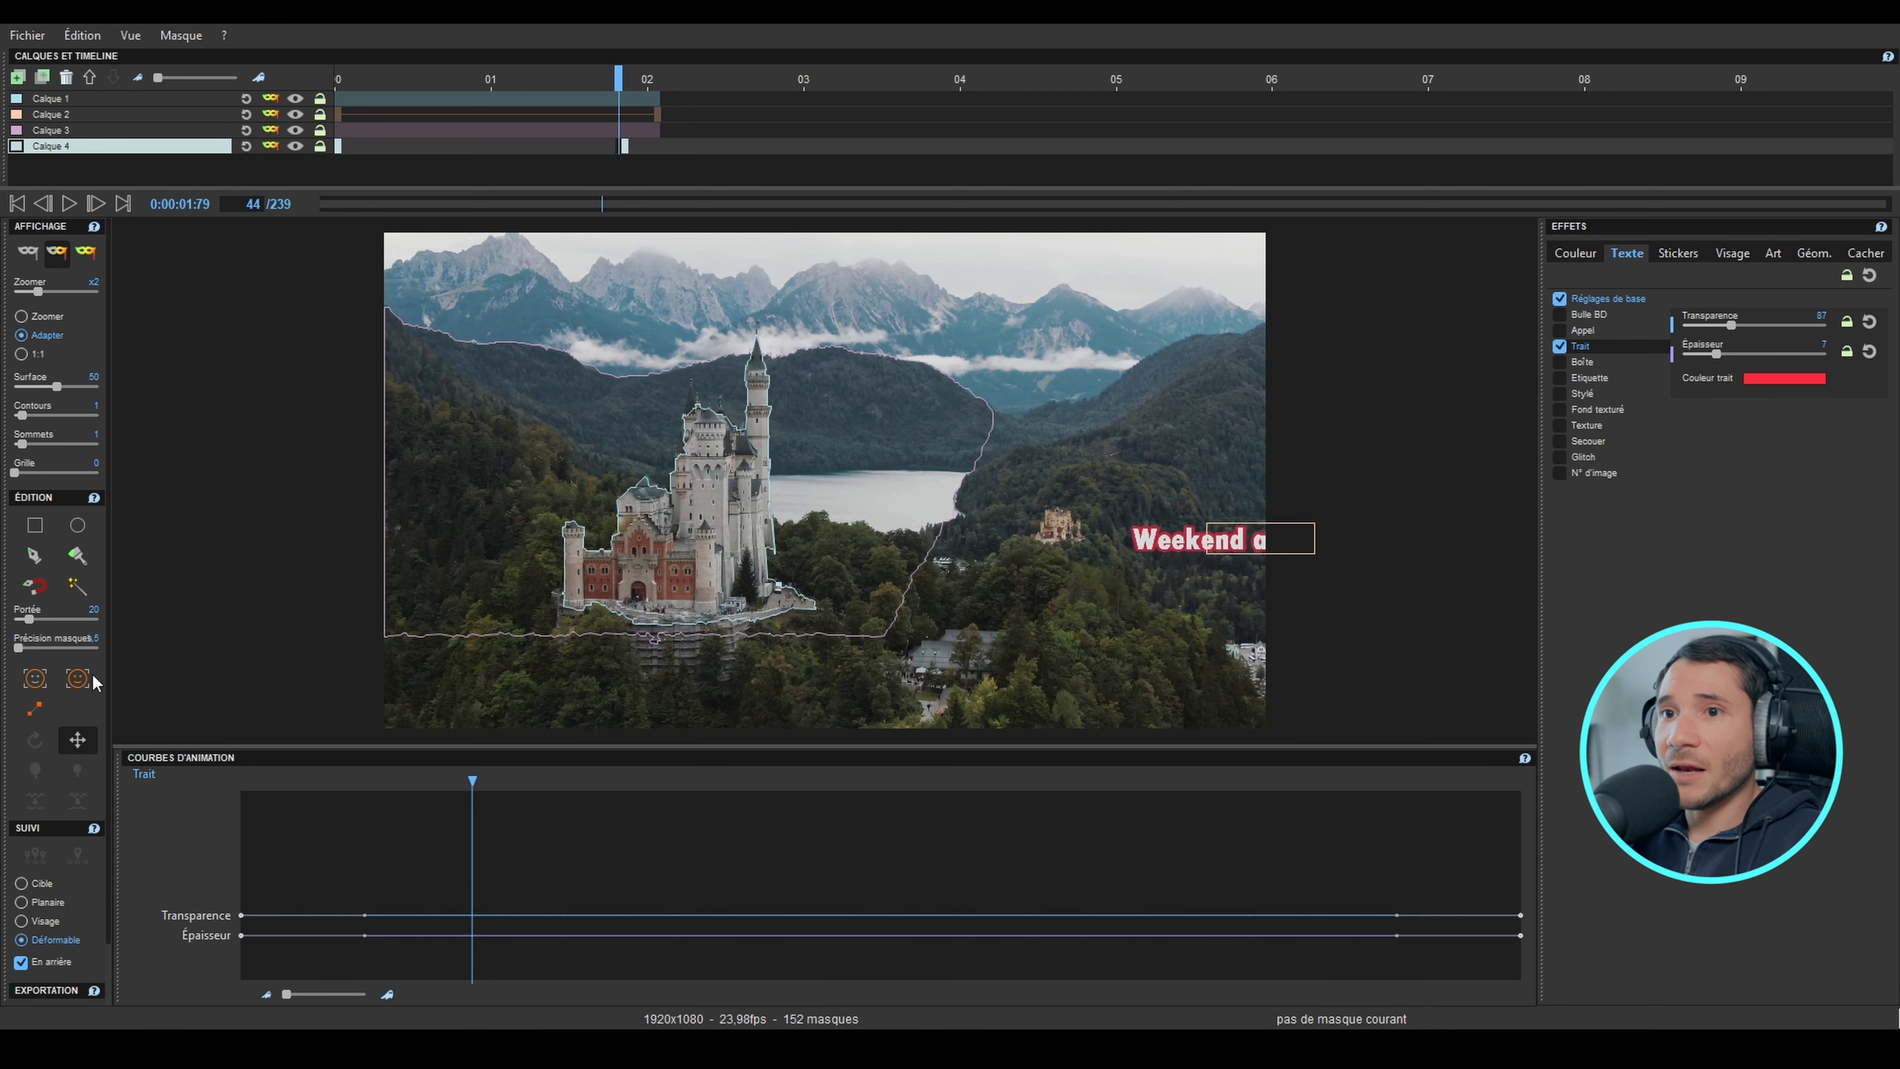
left_click(38, 710)
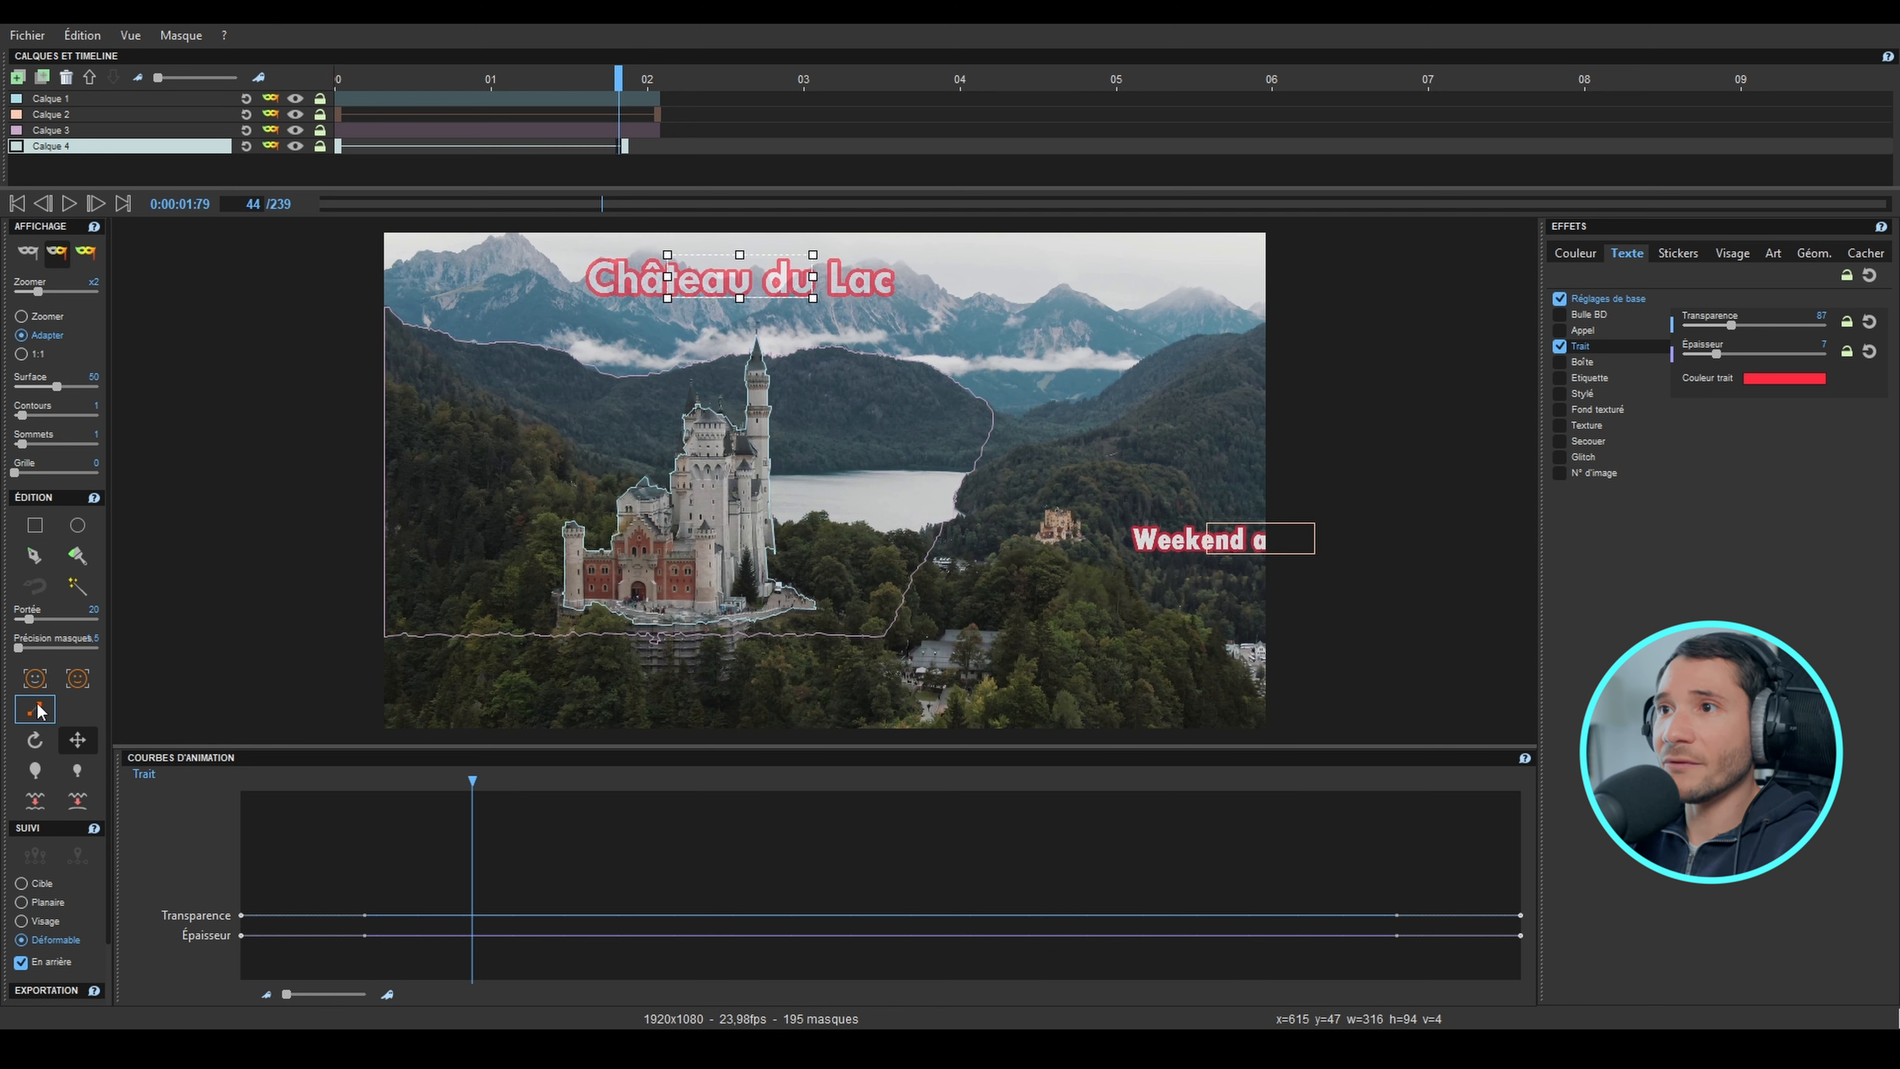
Step: Animate the "Château du Lac" font size curve from about 26 at frame 1 up to 107 at frame 26
left_click_drag(618, 119, 126, 161)
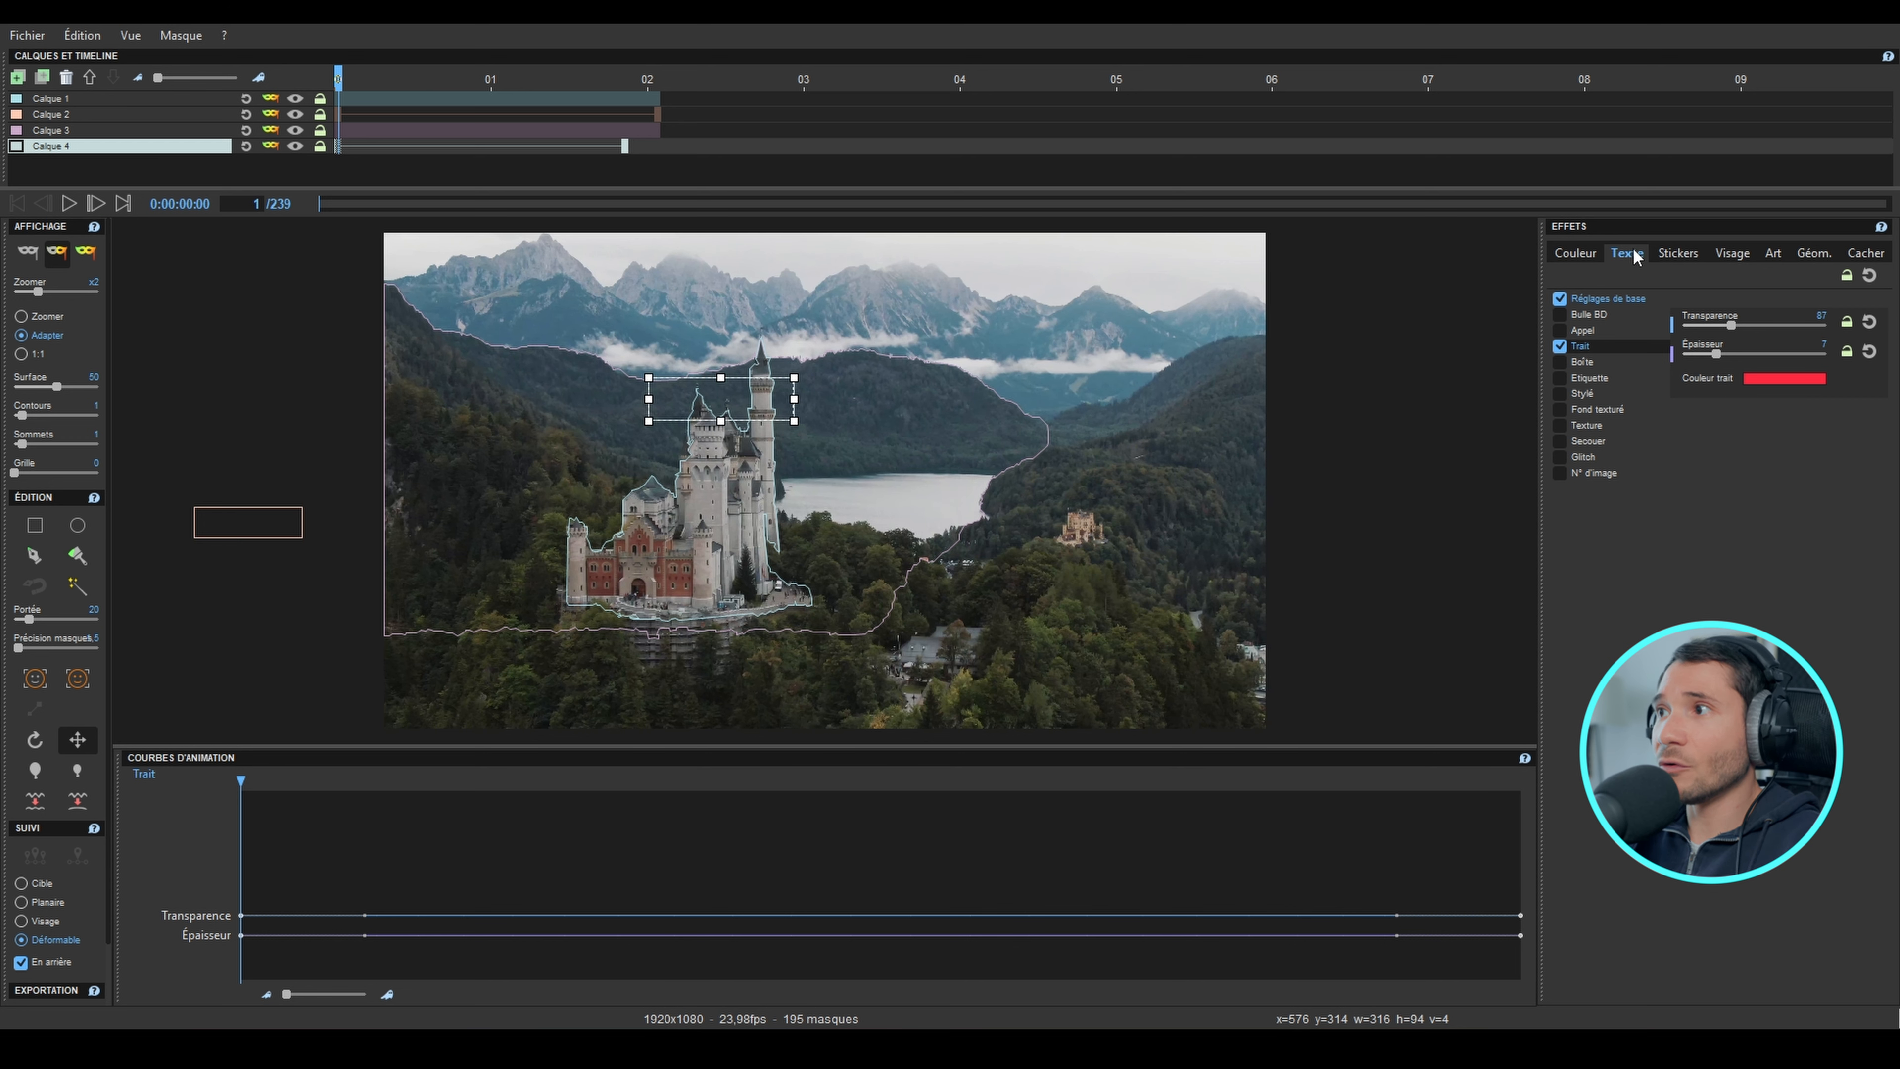
left_click(1617, 297)
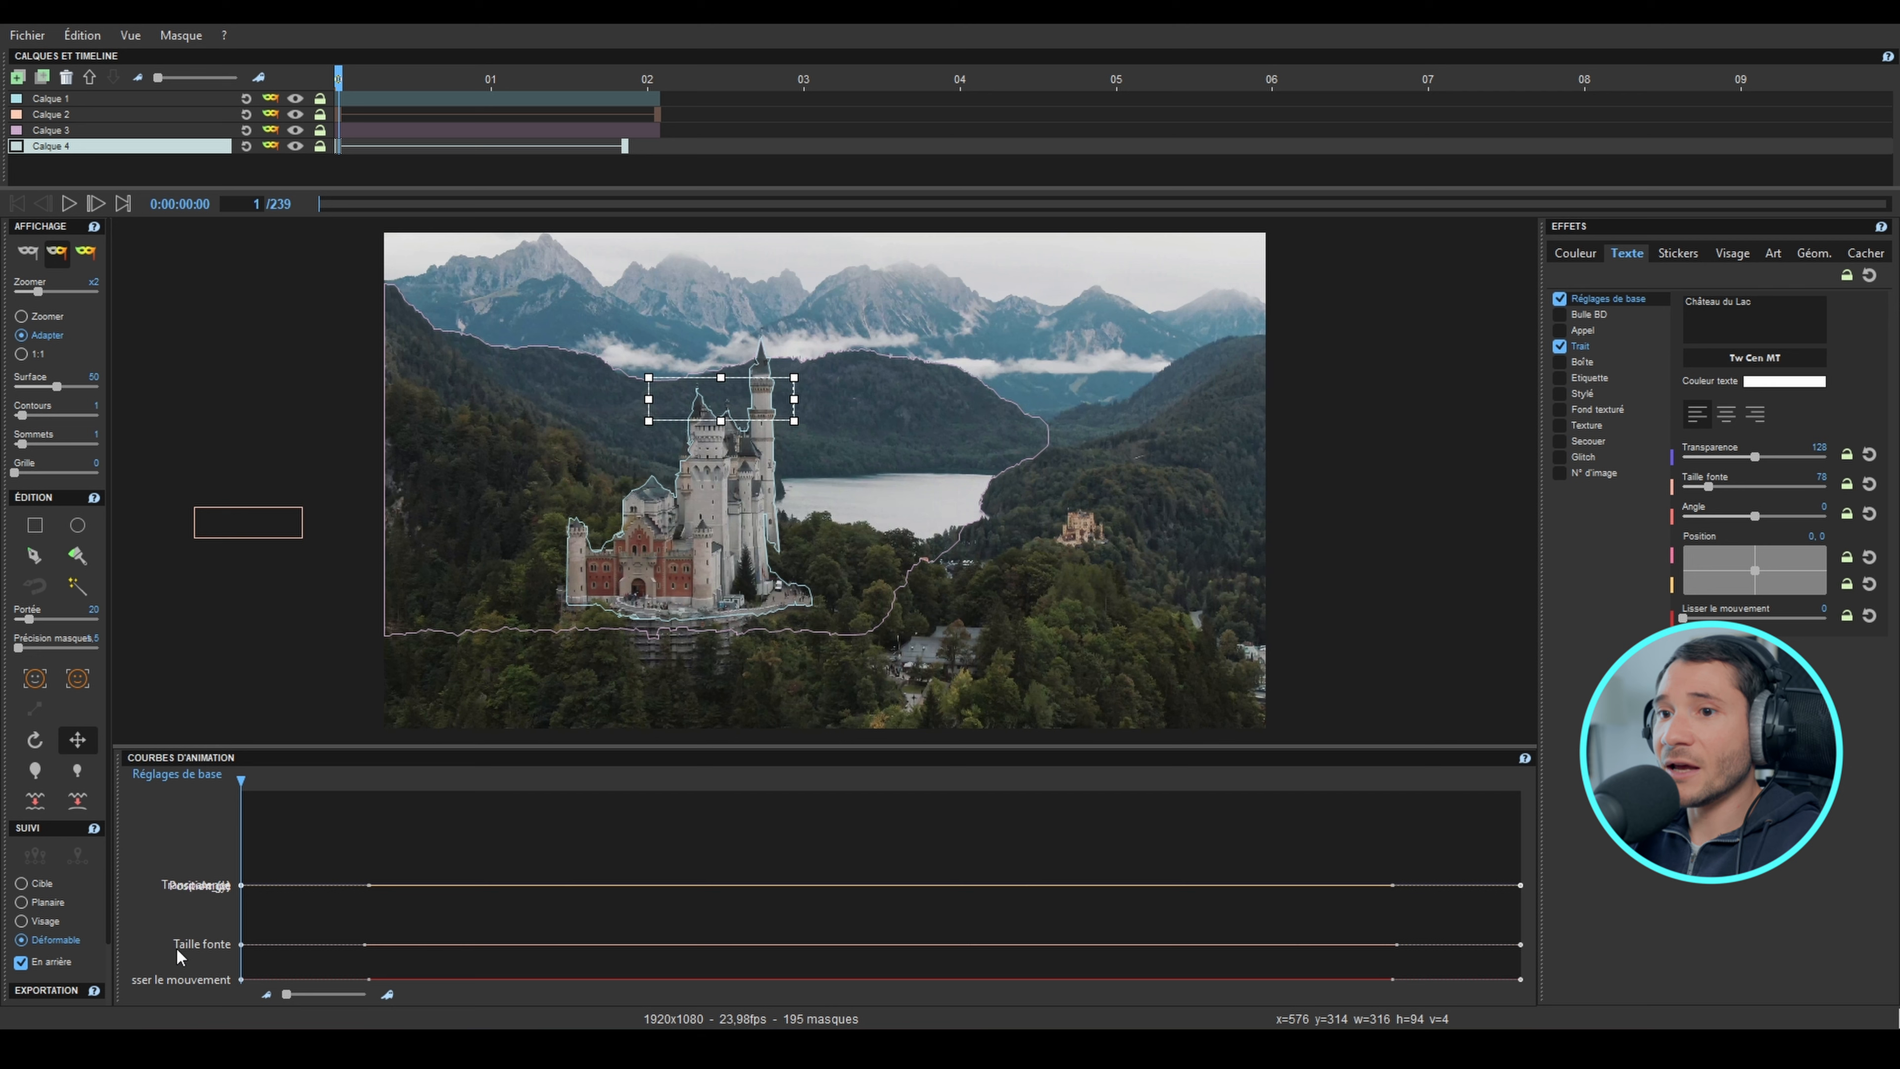
mouse_move(241, 944)
left_click_drag(240, 943, 239, 969)
left_click_drag(374, 967, 376, 933)
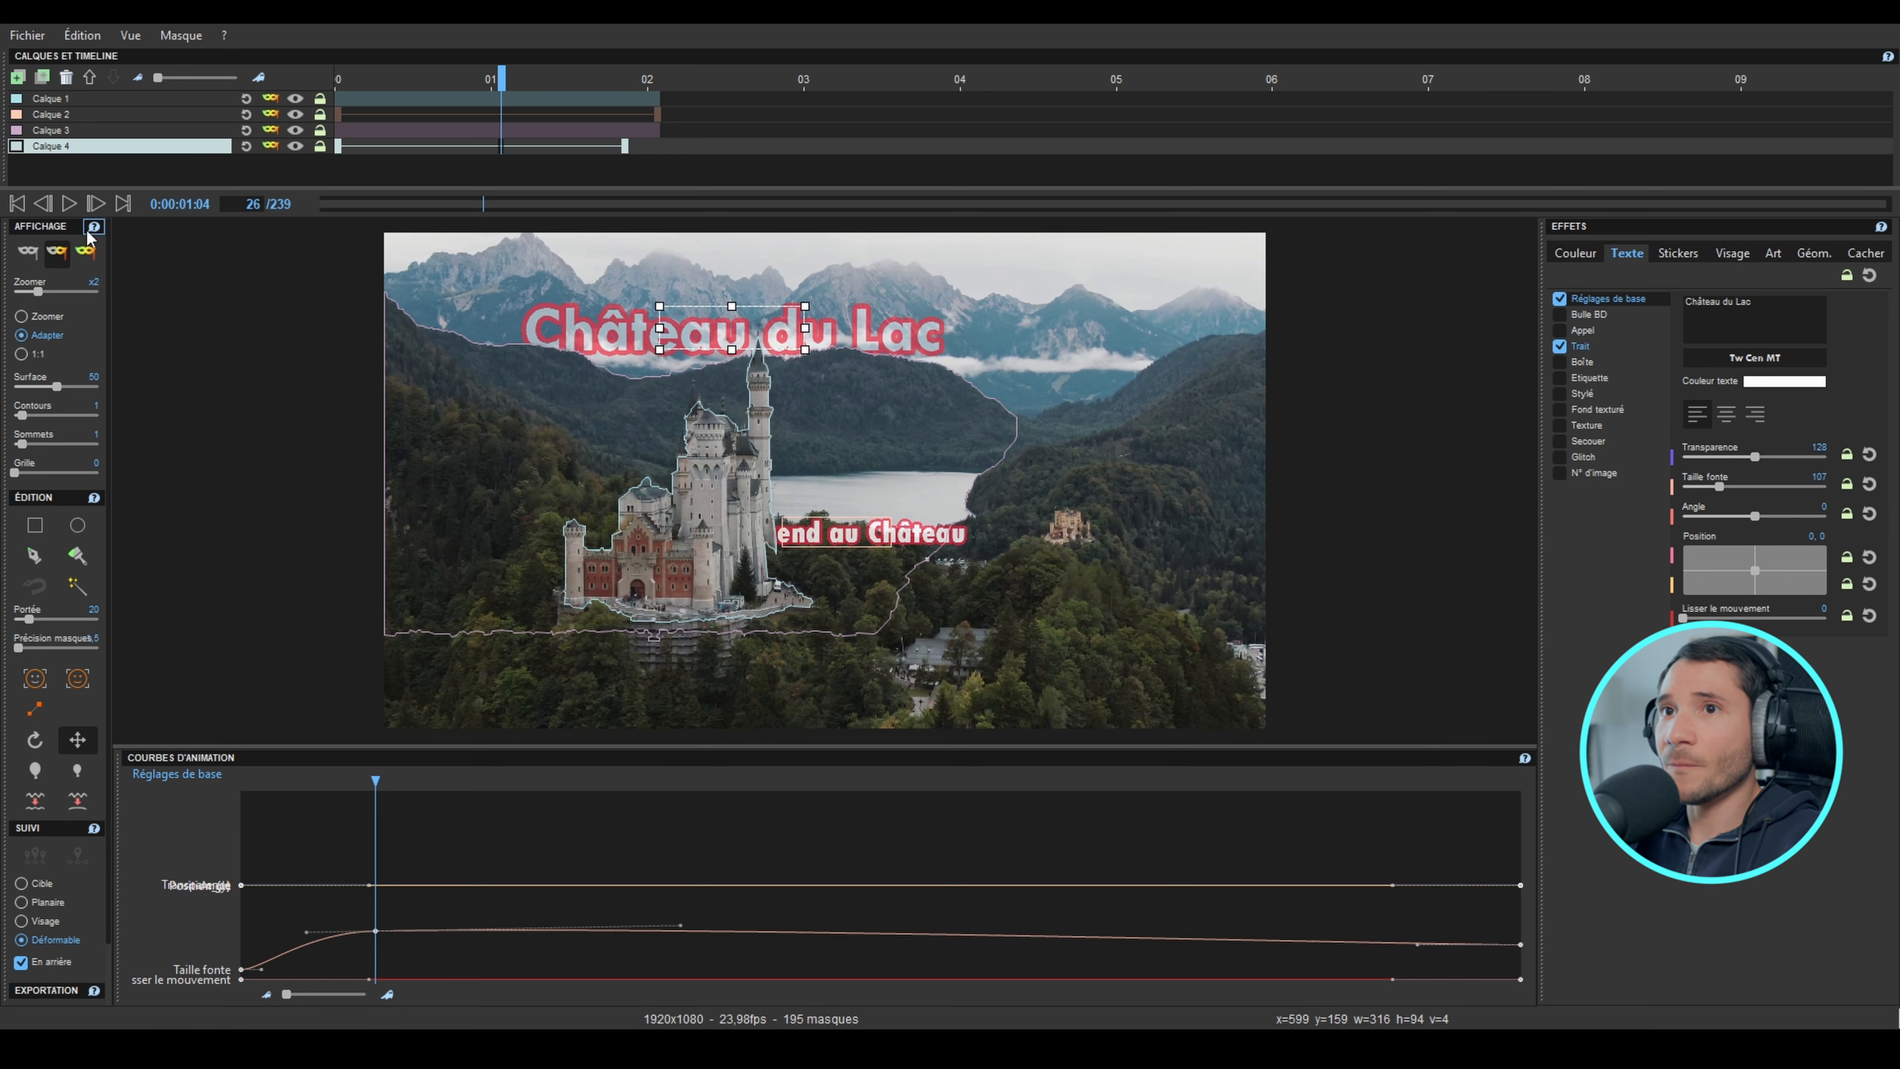
Step: Display the result without mask outlines, play the animation from frame 1, and inspect the small castle behind the "Weekend au Château" title
left_click(86, 253)
key("Home")
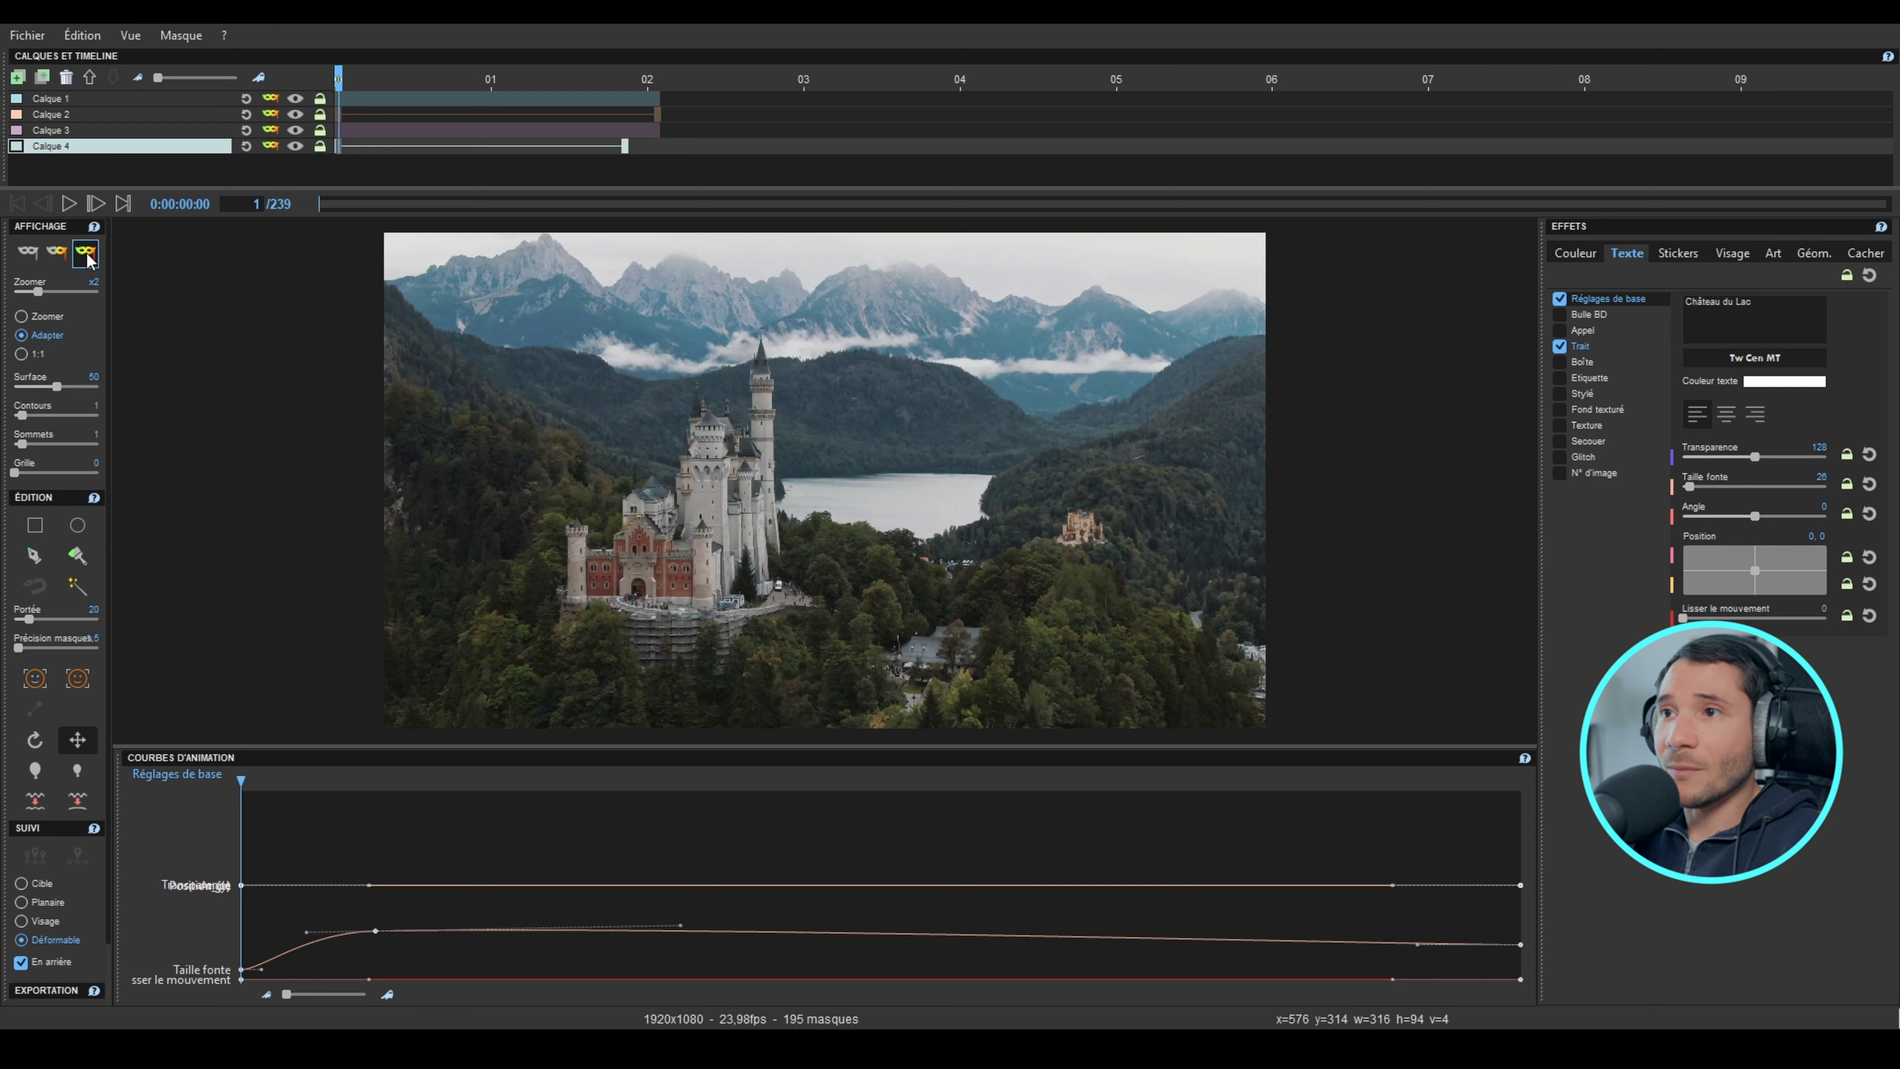
key("space")
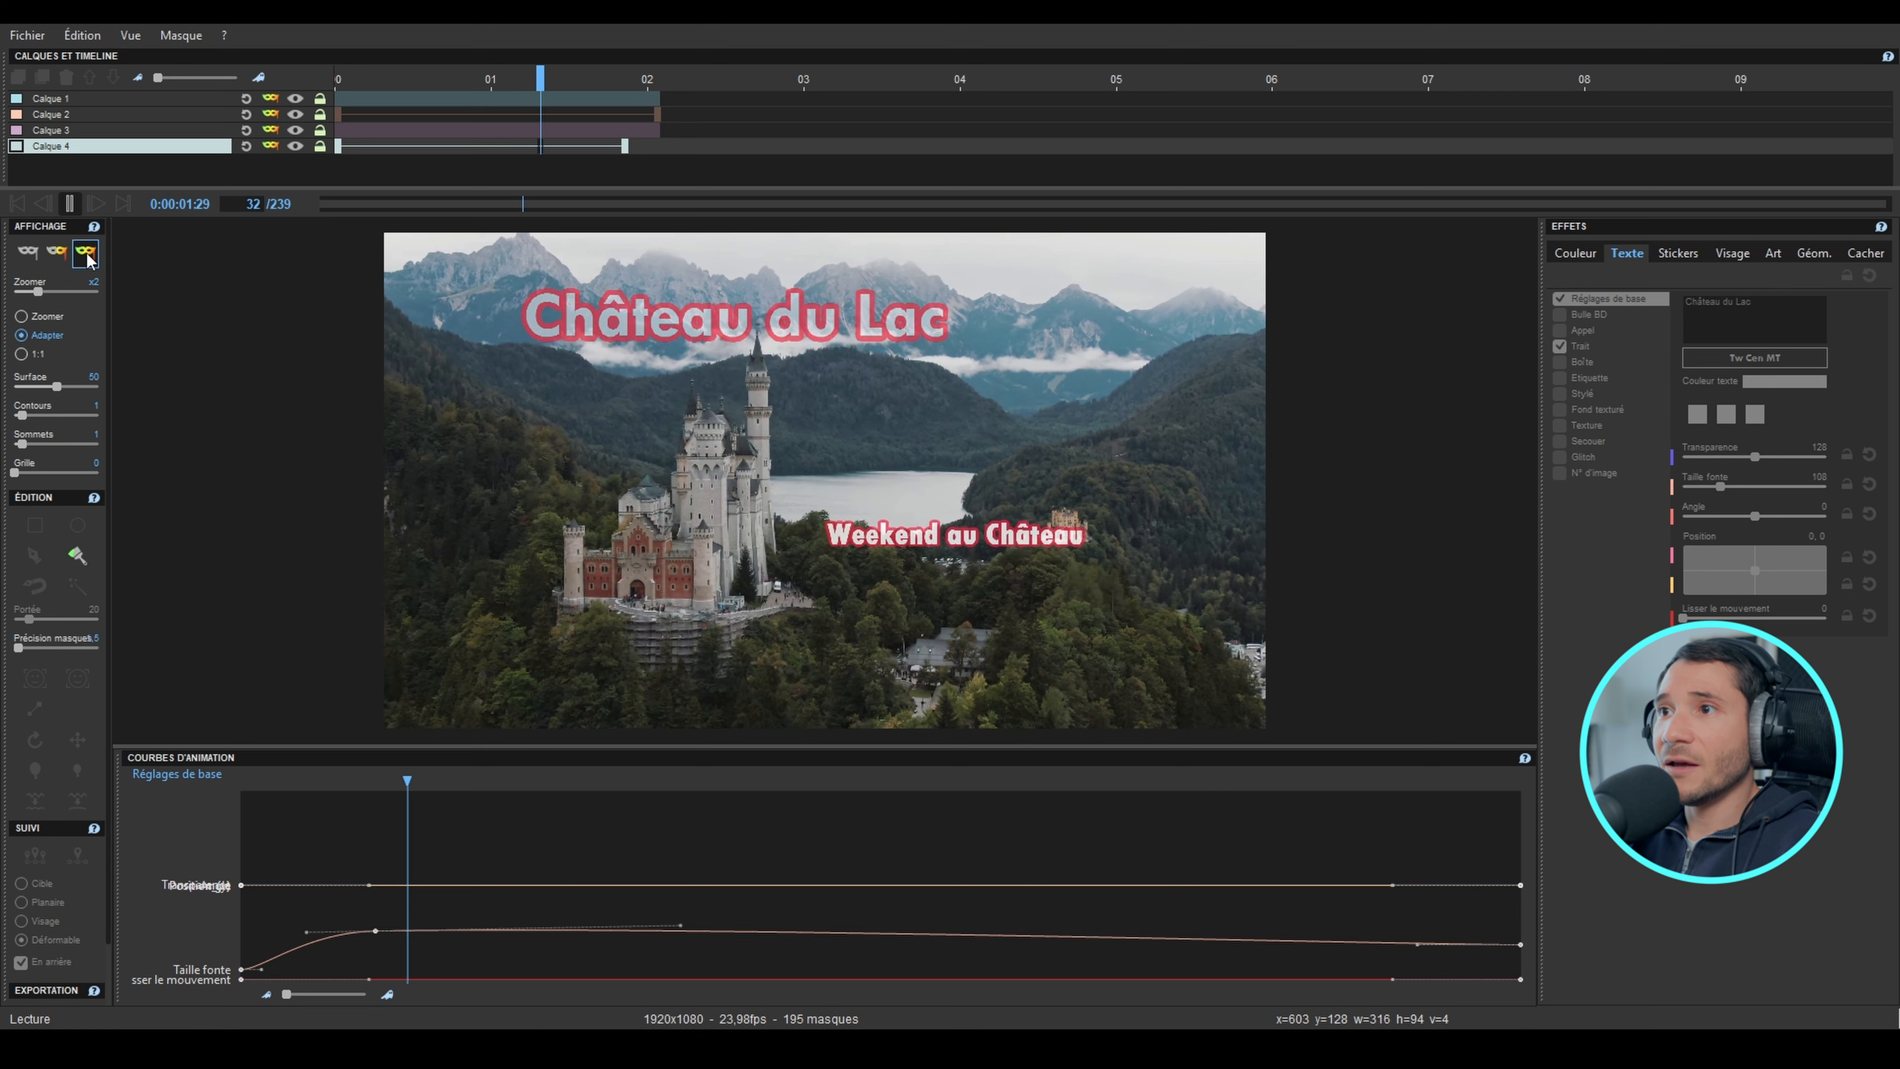
key("space")
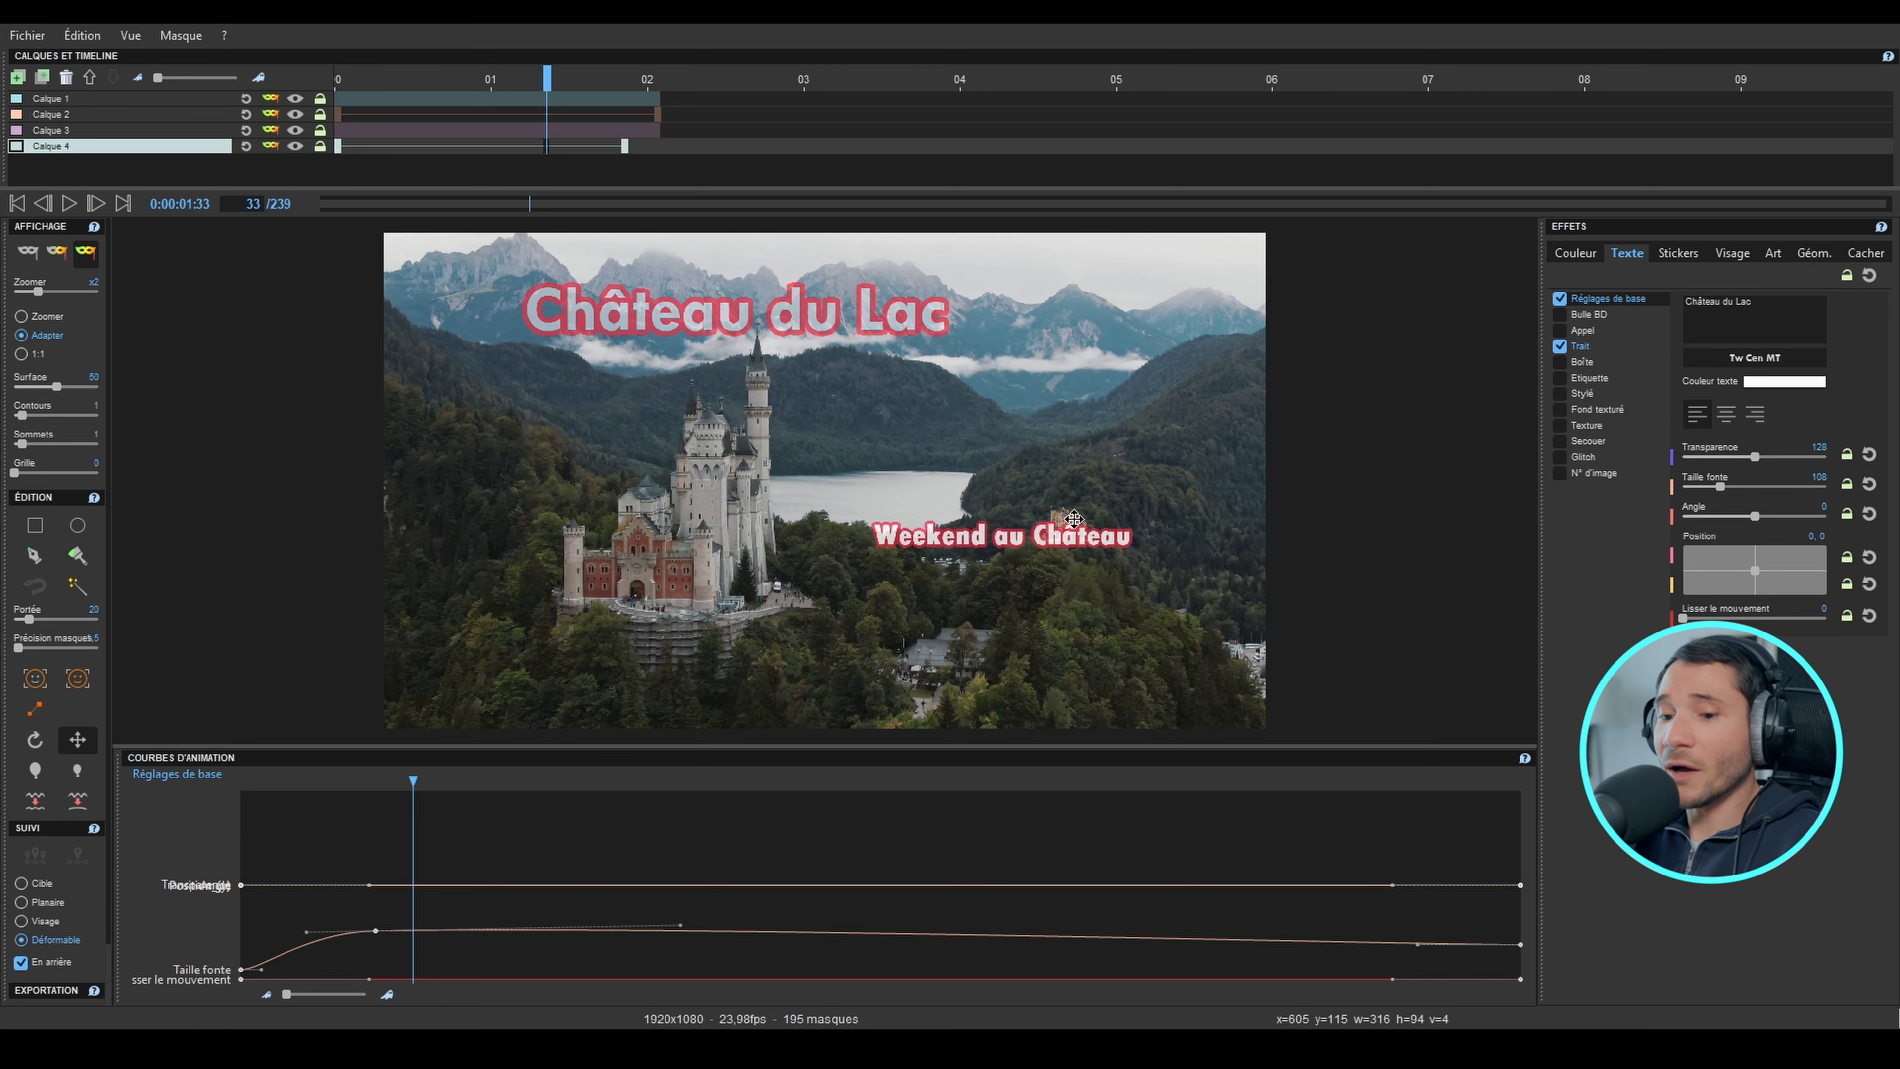
scroll(1076, 524, "up", 3)
scroll(1016, 468, "down", 4)
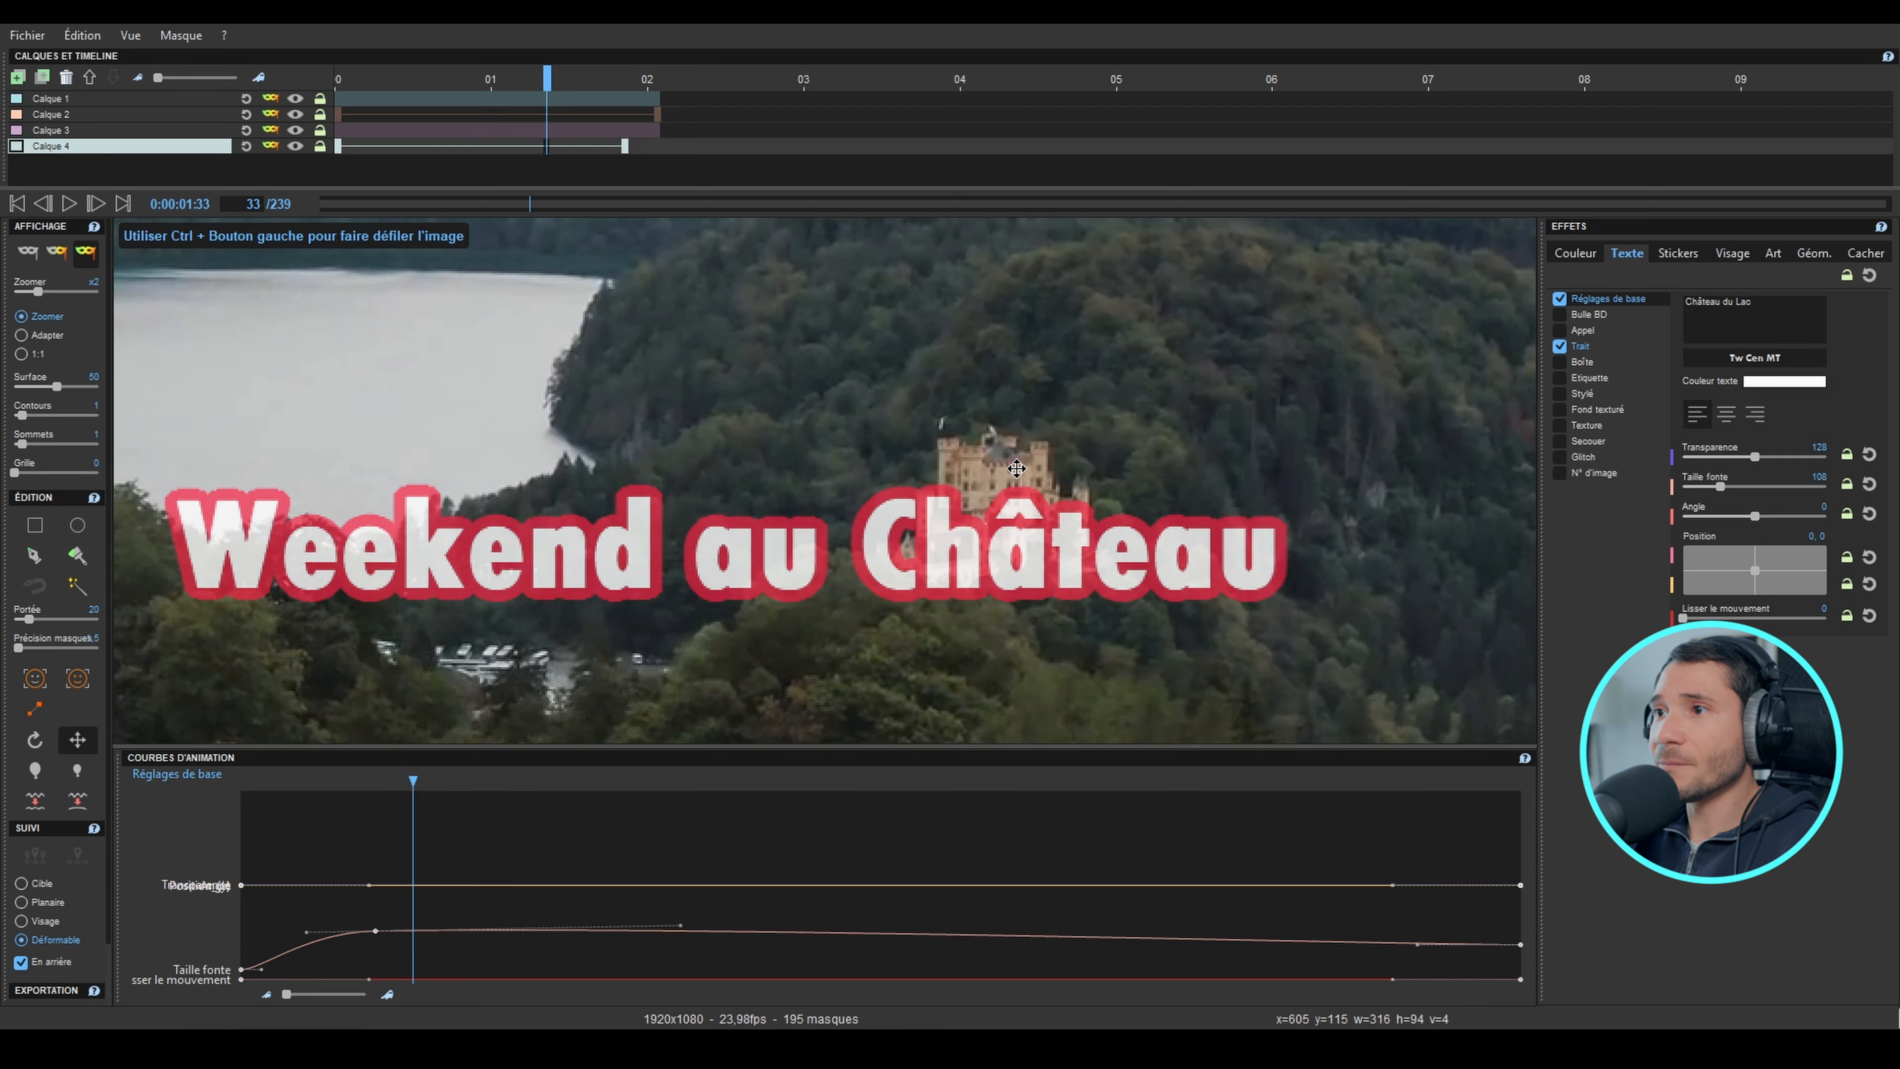
scroll(1016, 469, "down", 4)
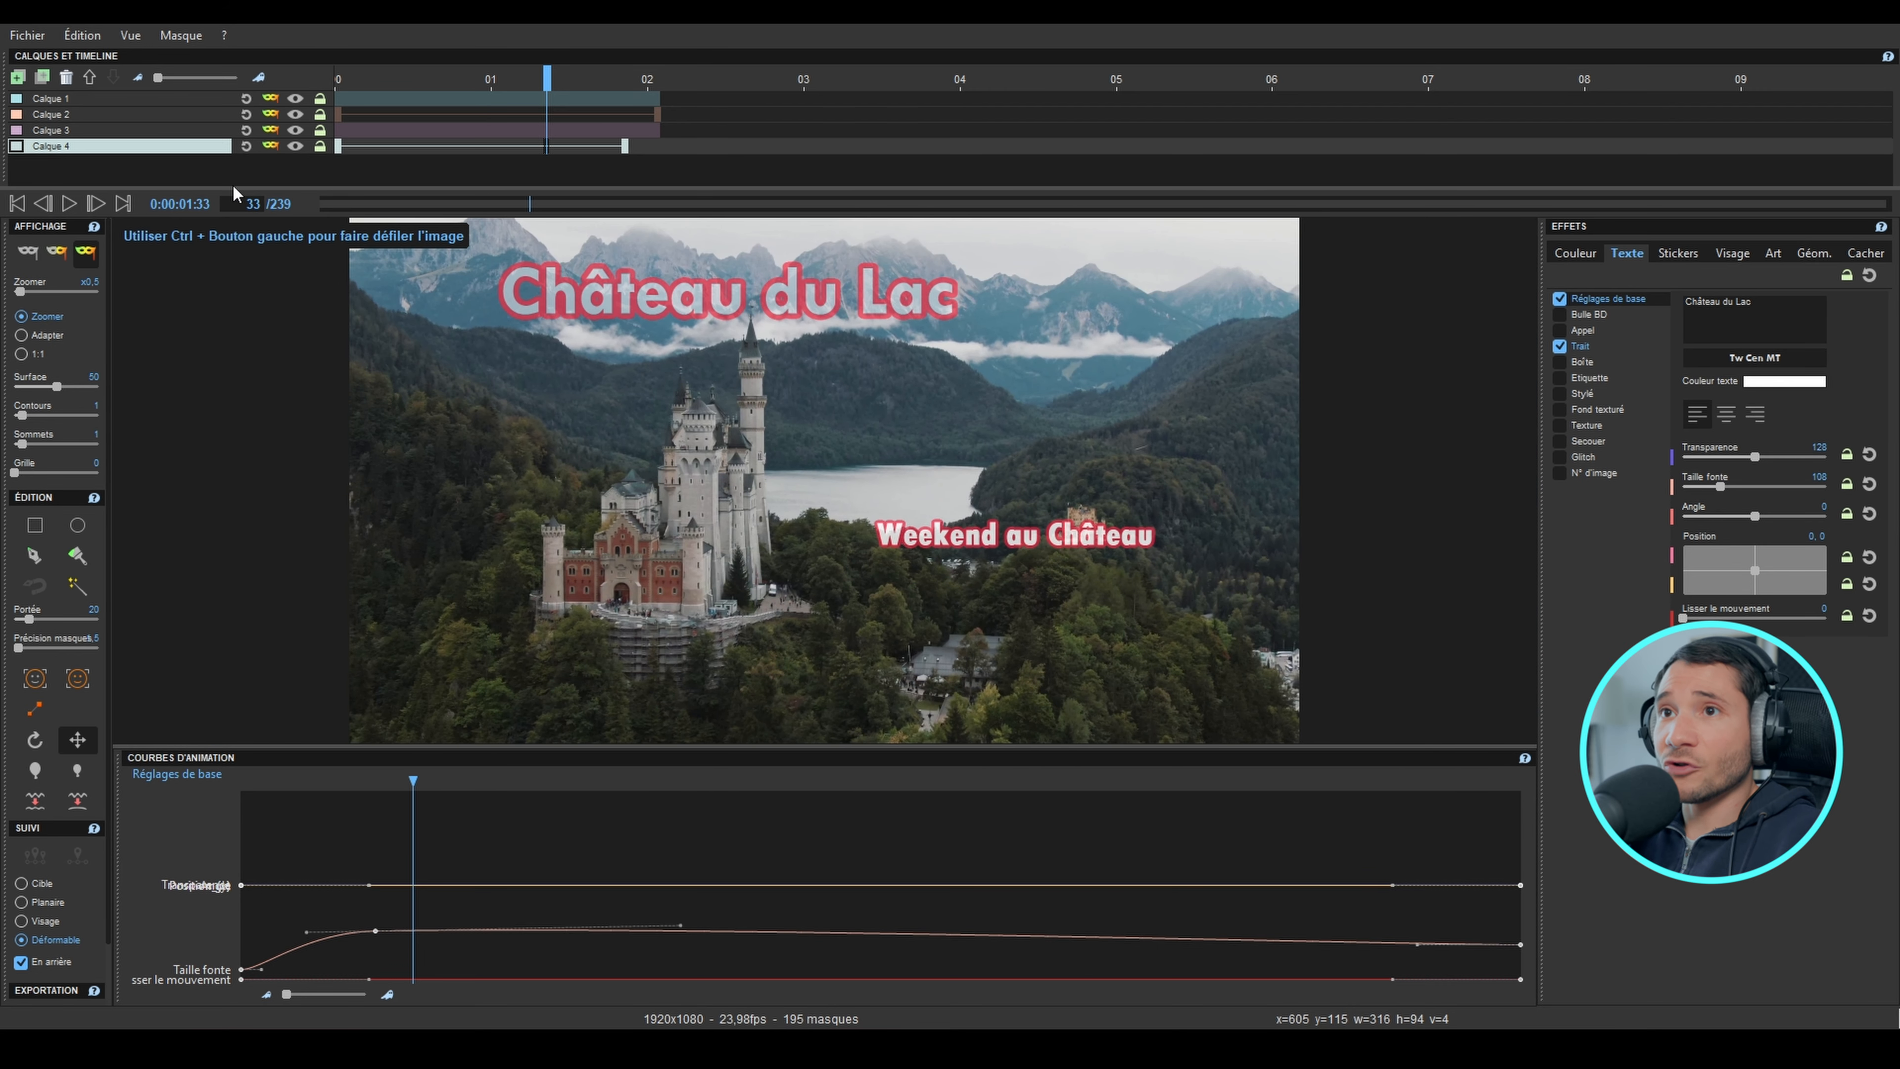
Step: Add a fifth layer, draw a rectangle mask about 45 × 47 px around the small distant castle at frame 1, and show mask outlines
left_click(17, 207)
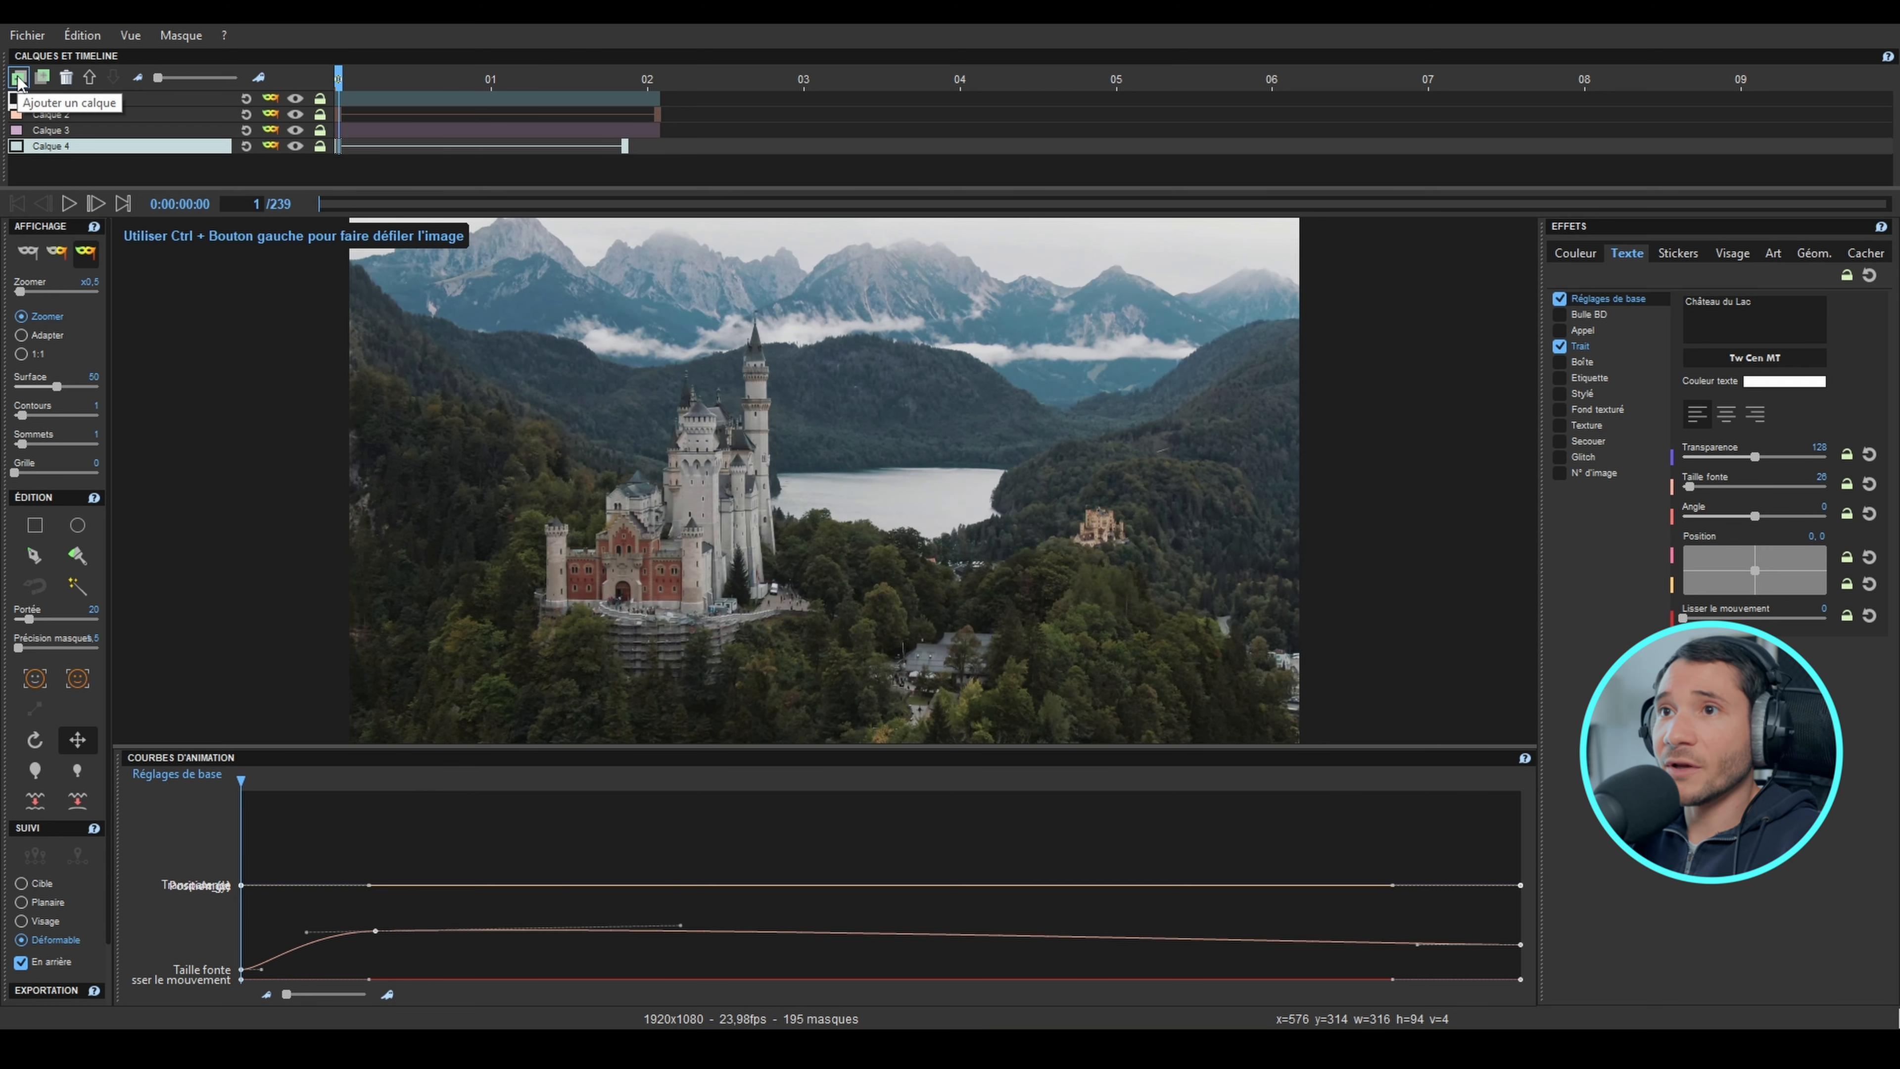
left_click(19, 78)
left_click(35, 525)
left_click(1092, 538)
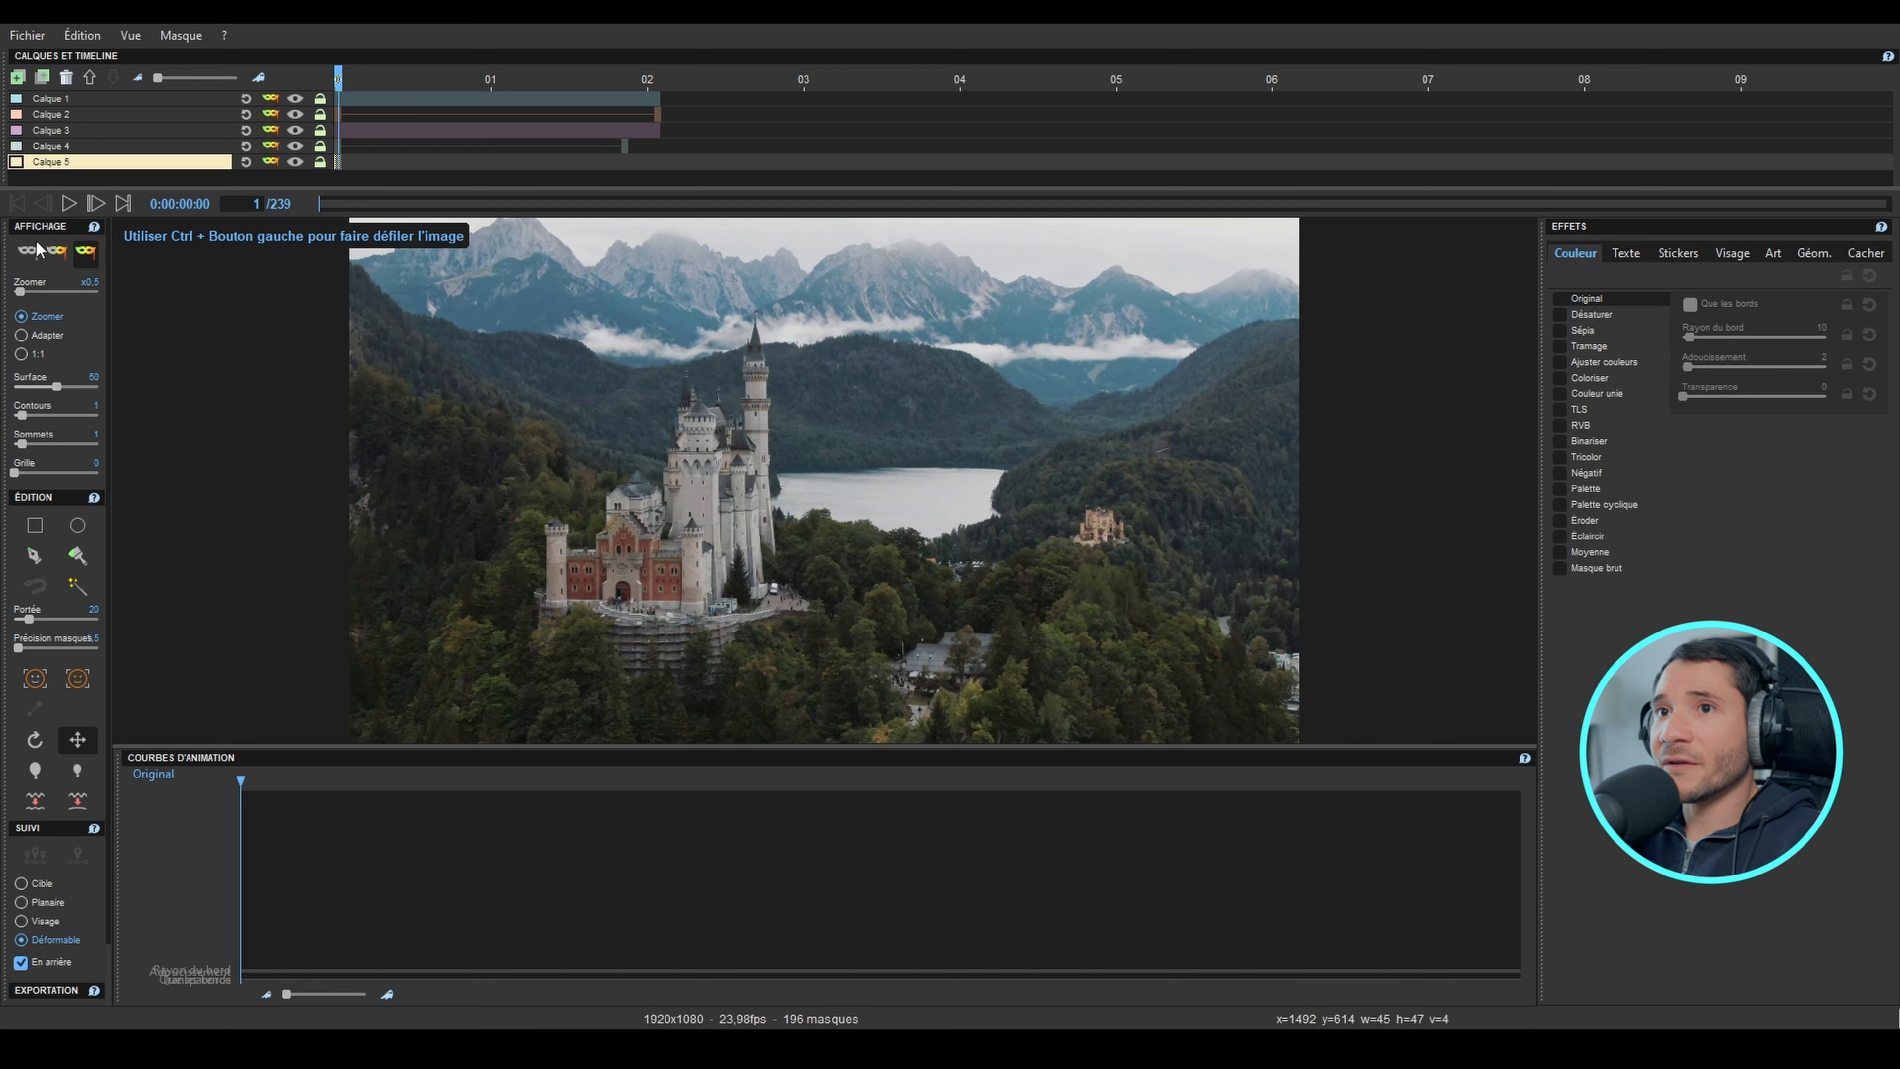
left_click(57, 249)
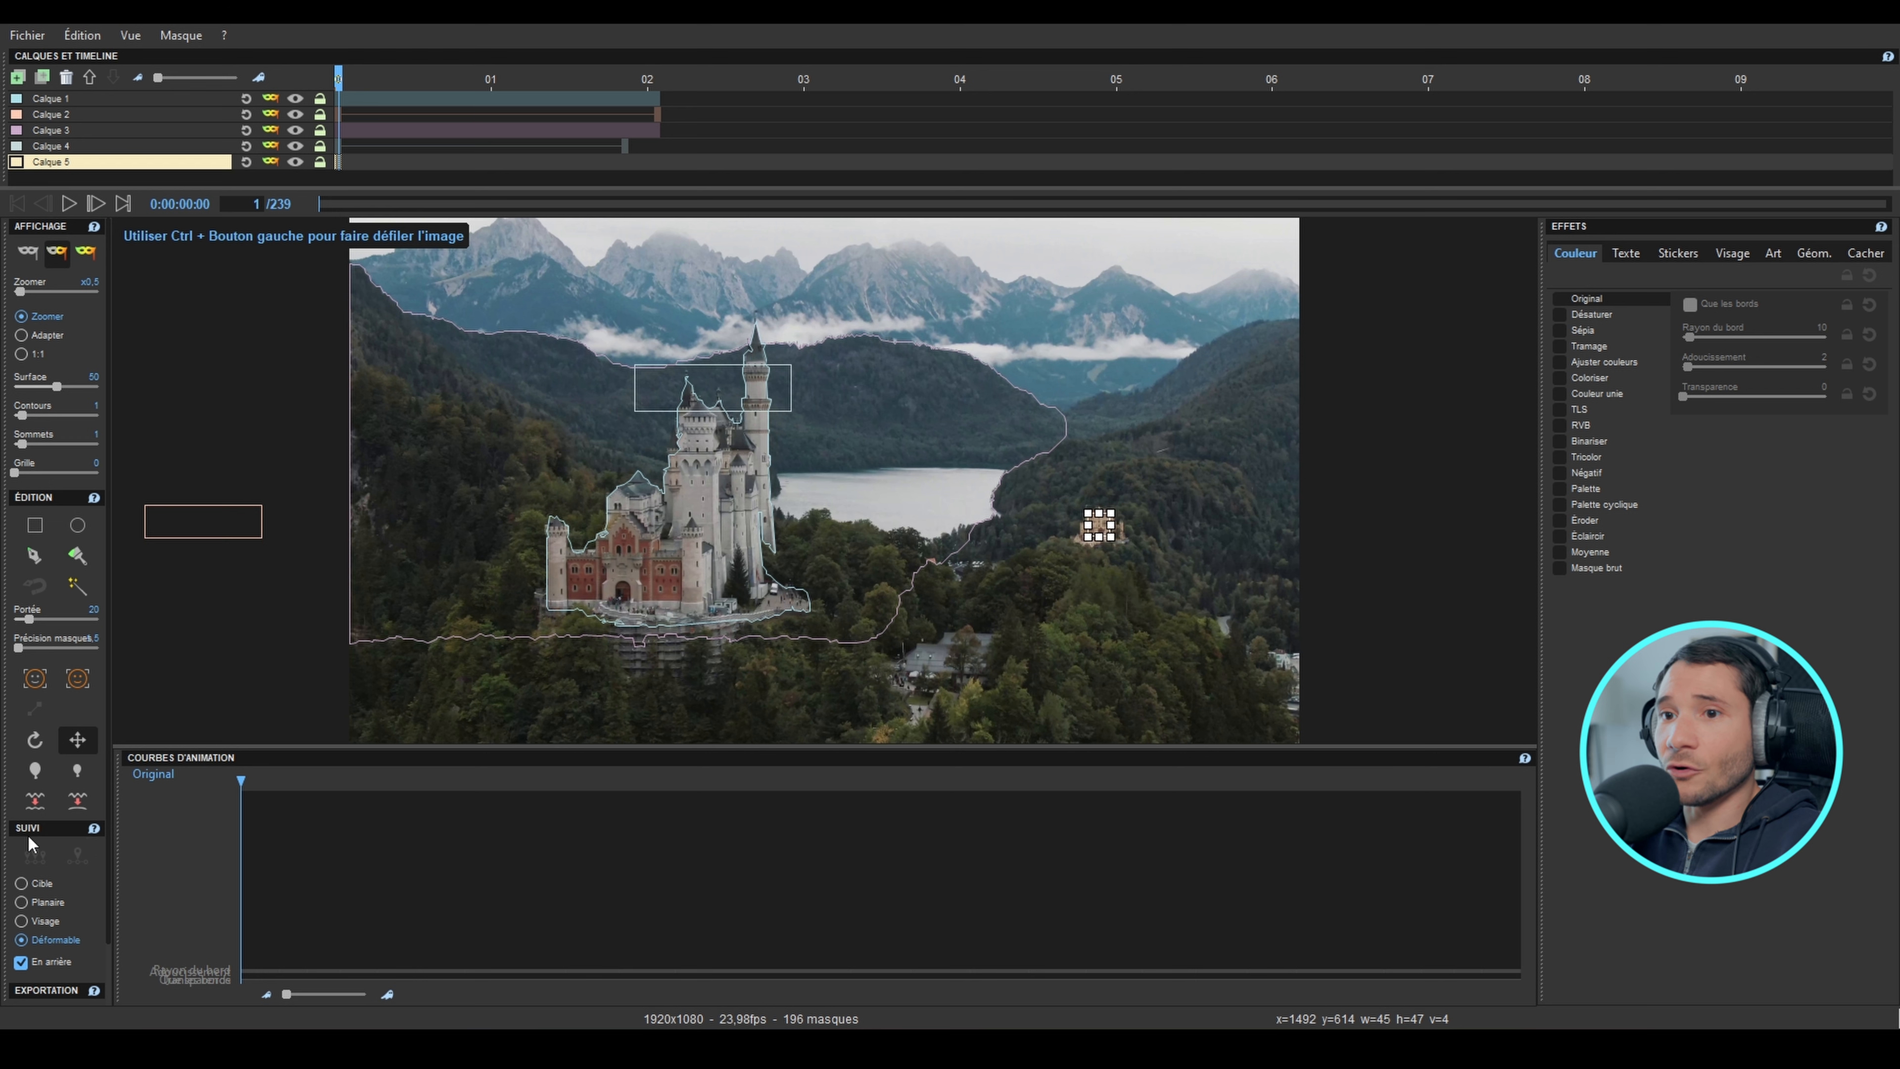
Step: Track the small distant castle's mask forward in Cible mode from frame 1 to about frame 165, and return to frame 1
left_click(22, 885)
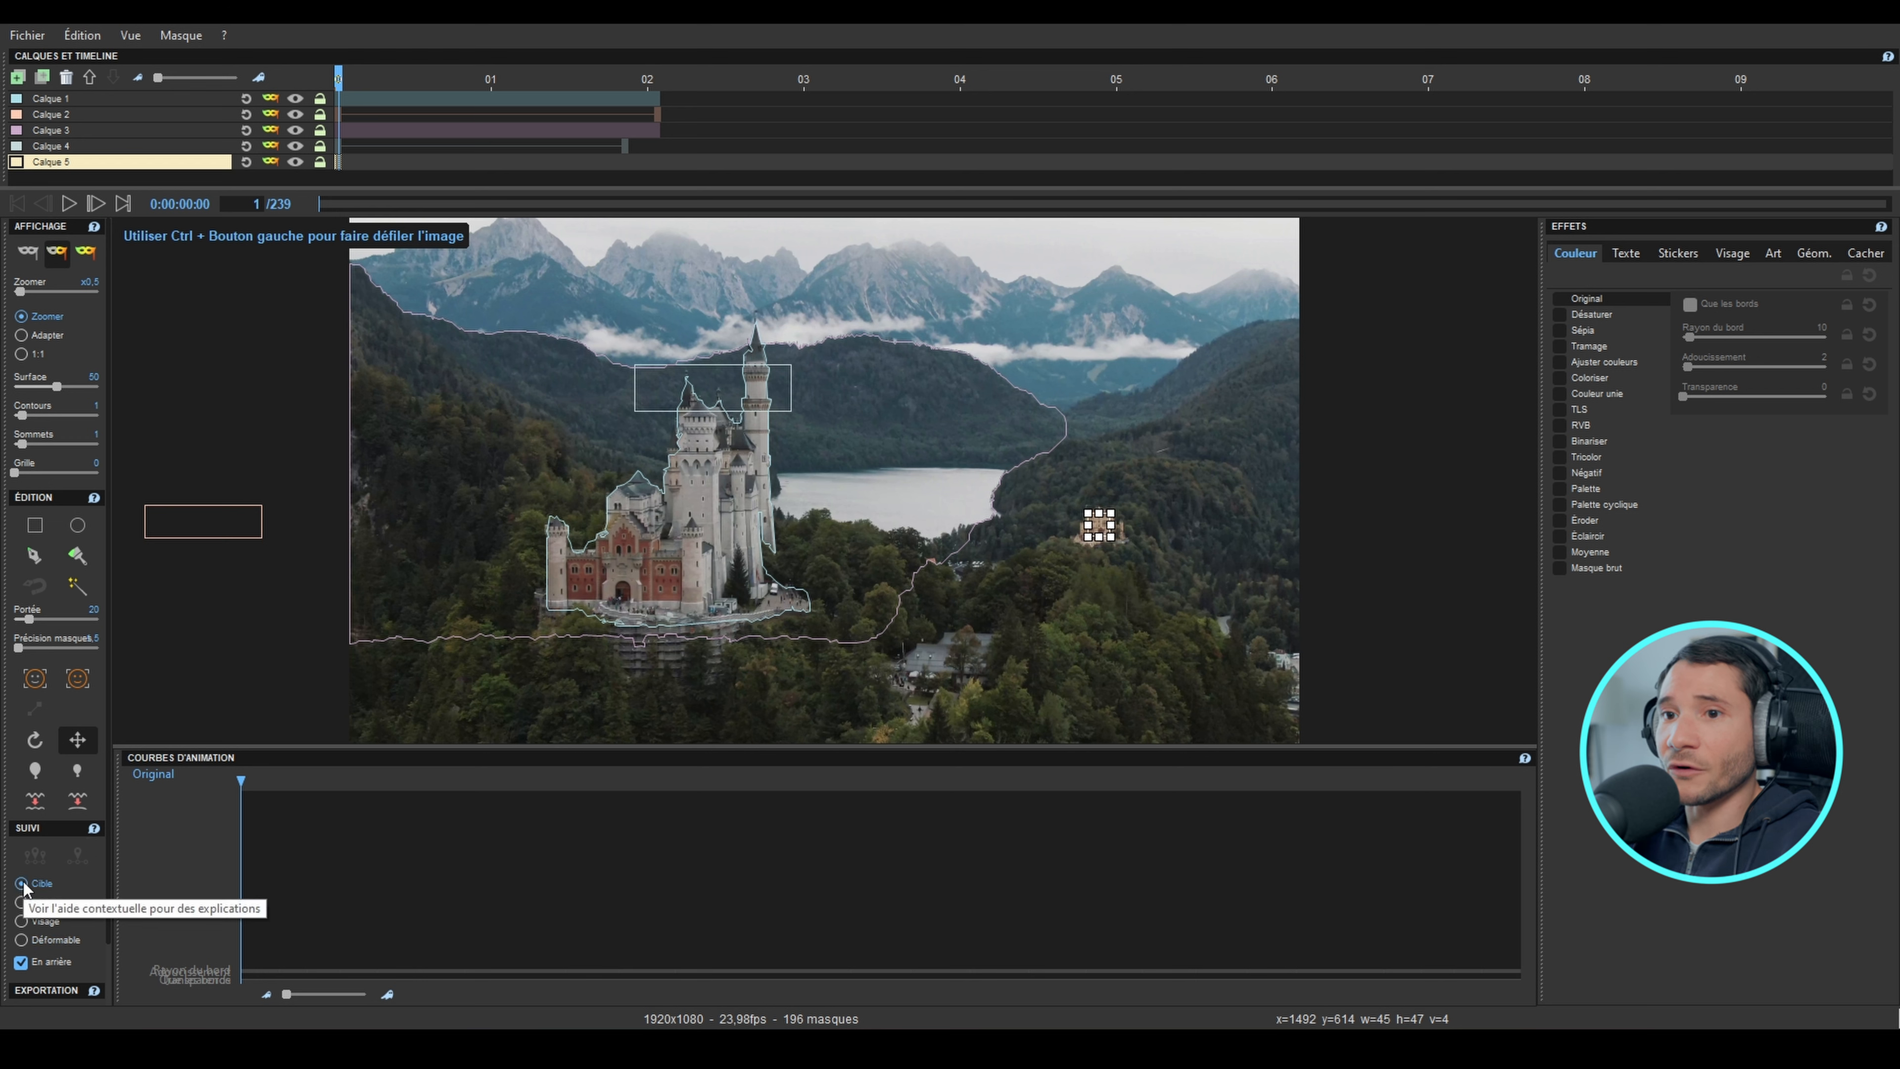
left_click(20, 964)
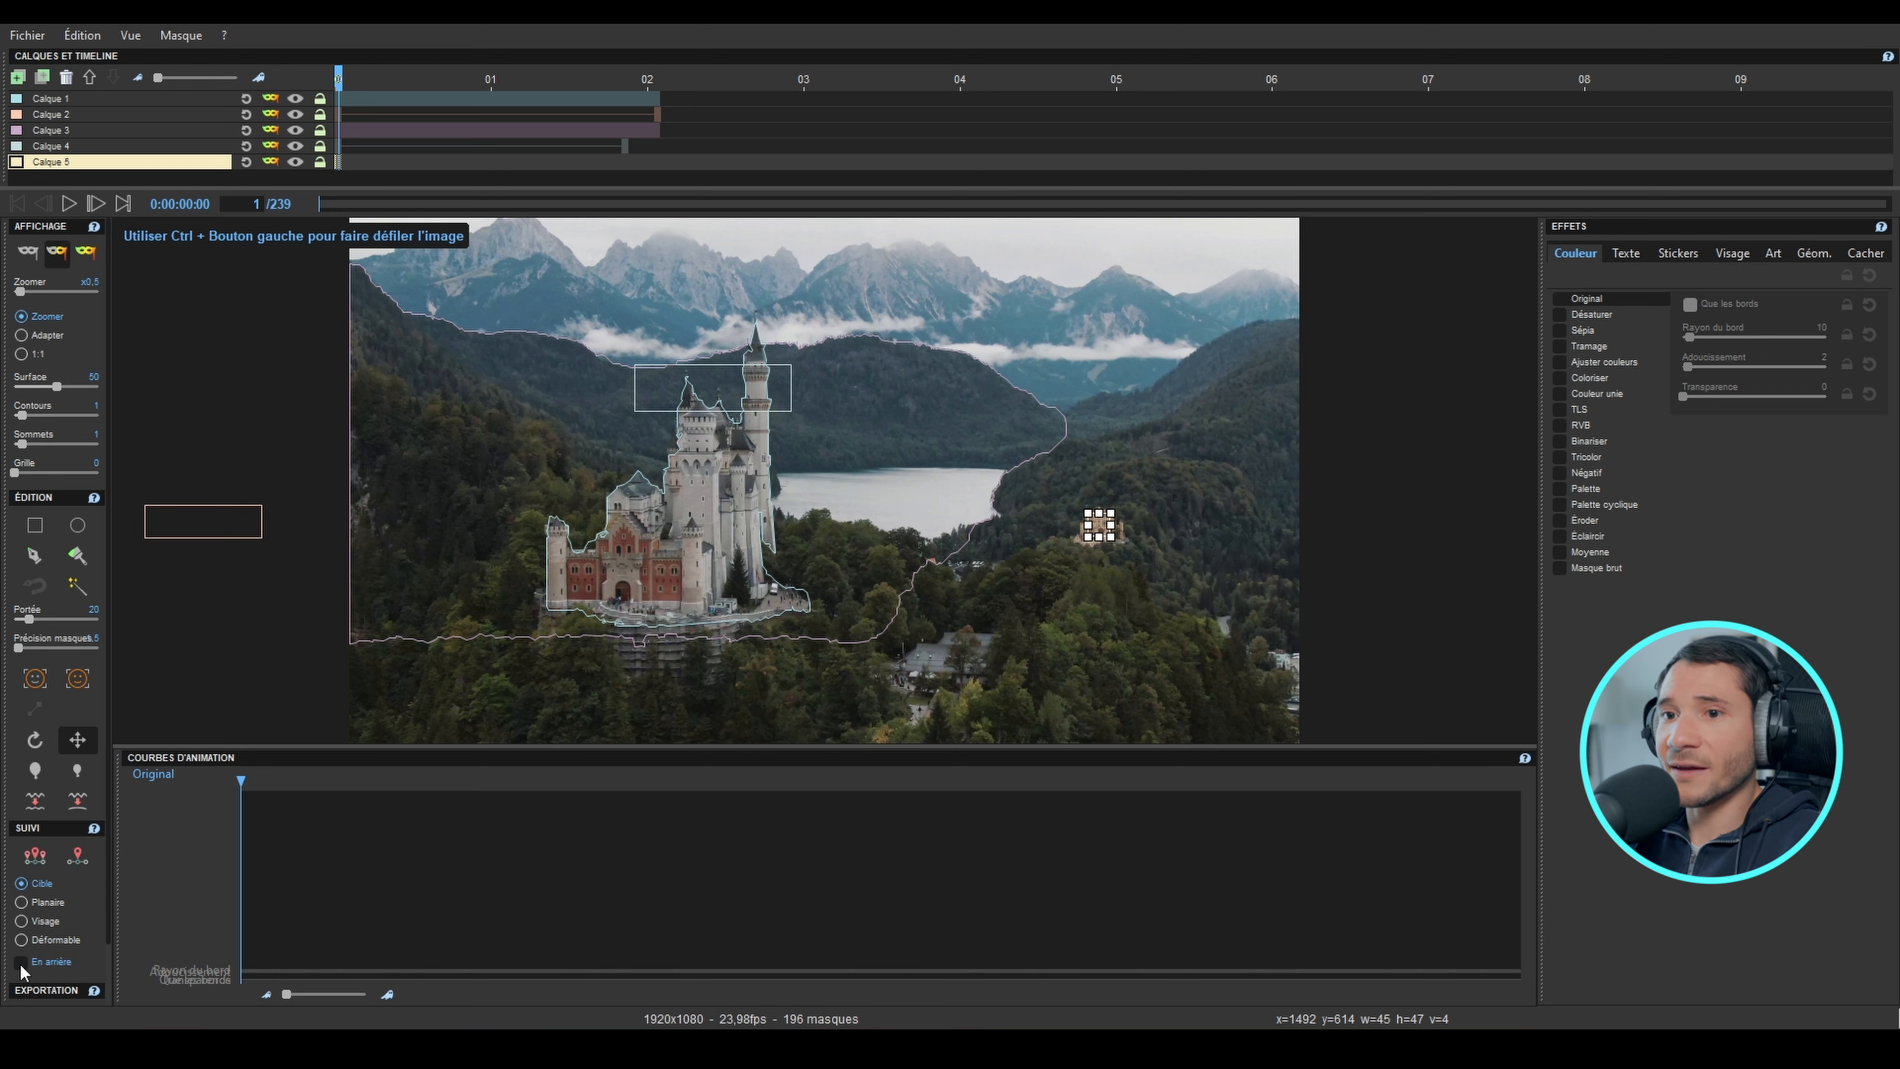
left_click(35, 856)
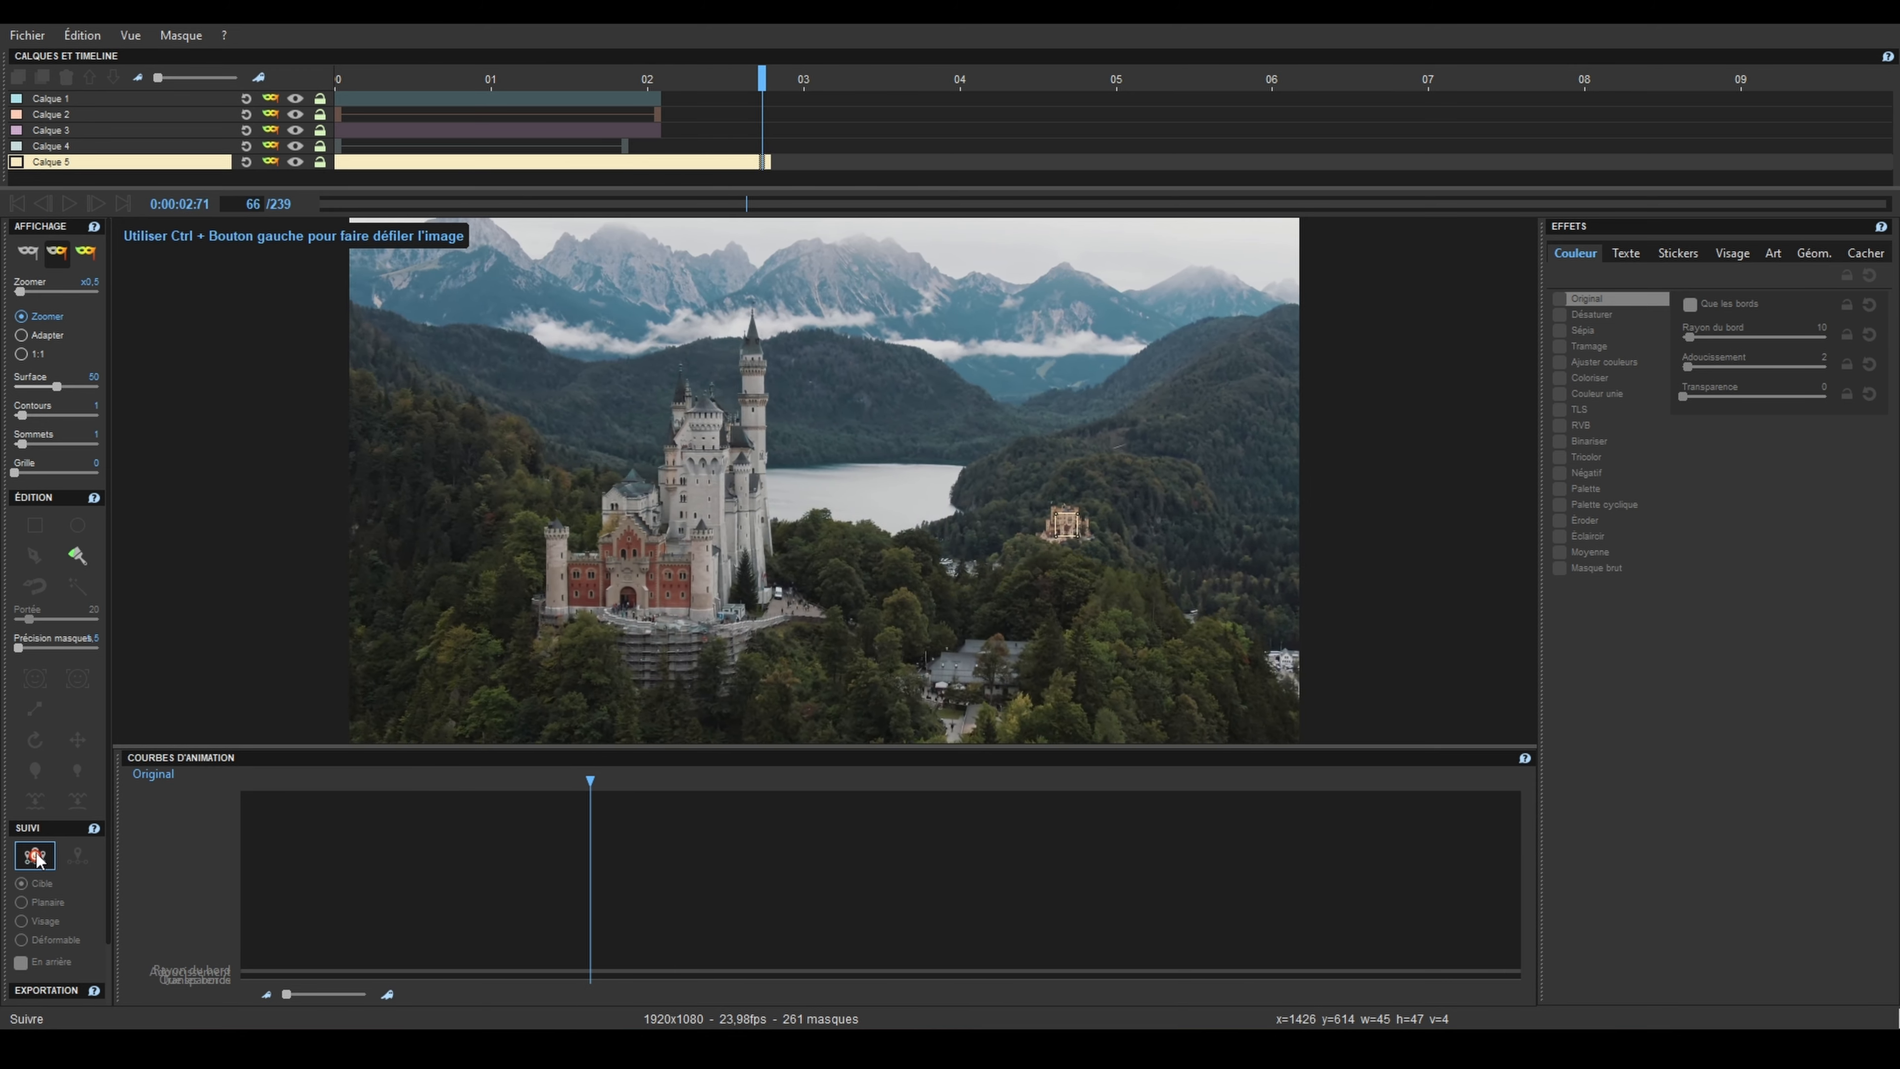
left_click(35, 856)
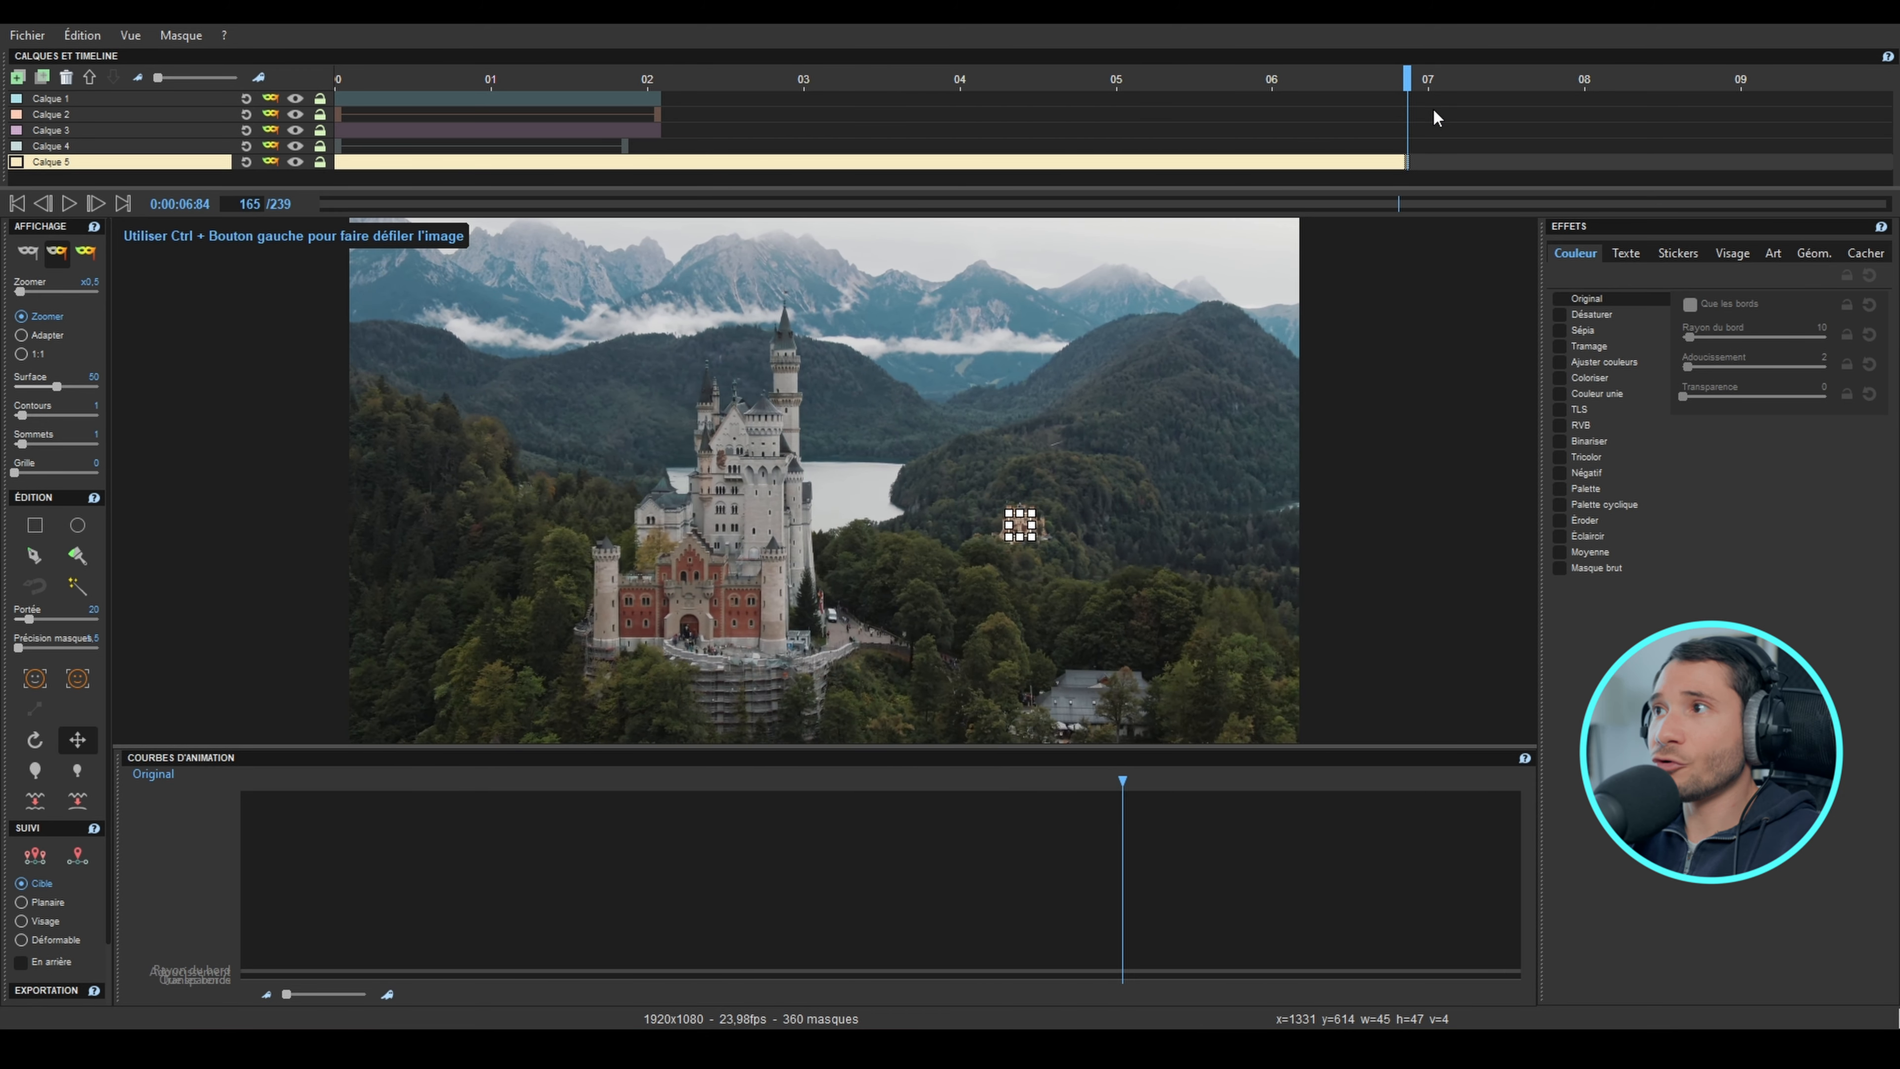
left_click_drag(1410, 86, 331, 114)
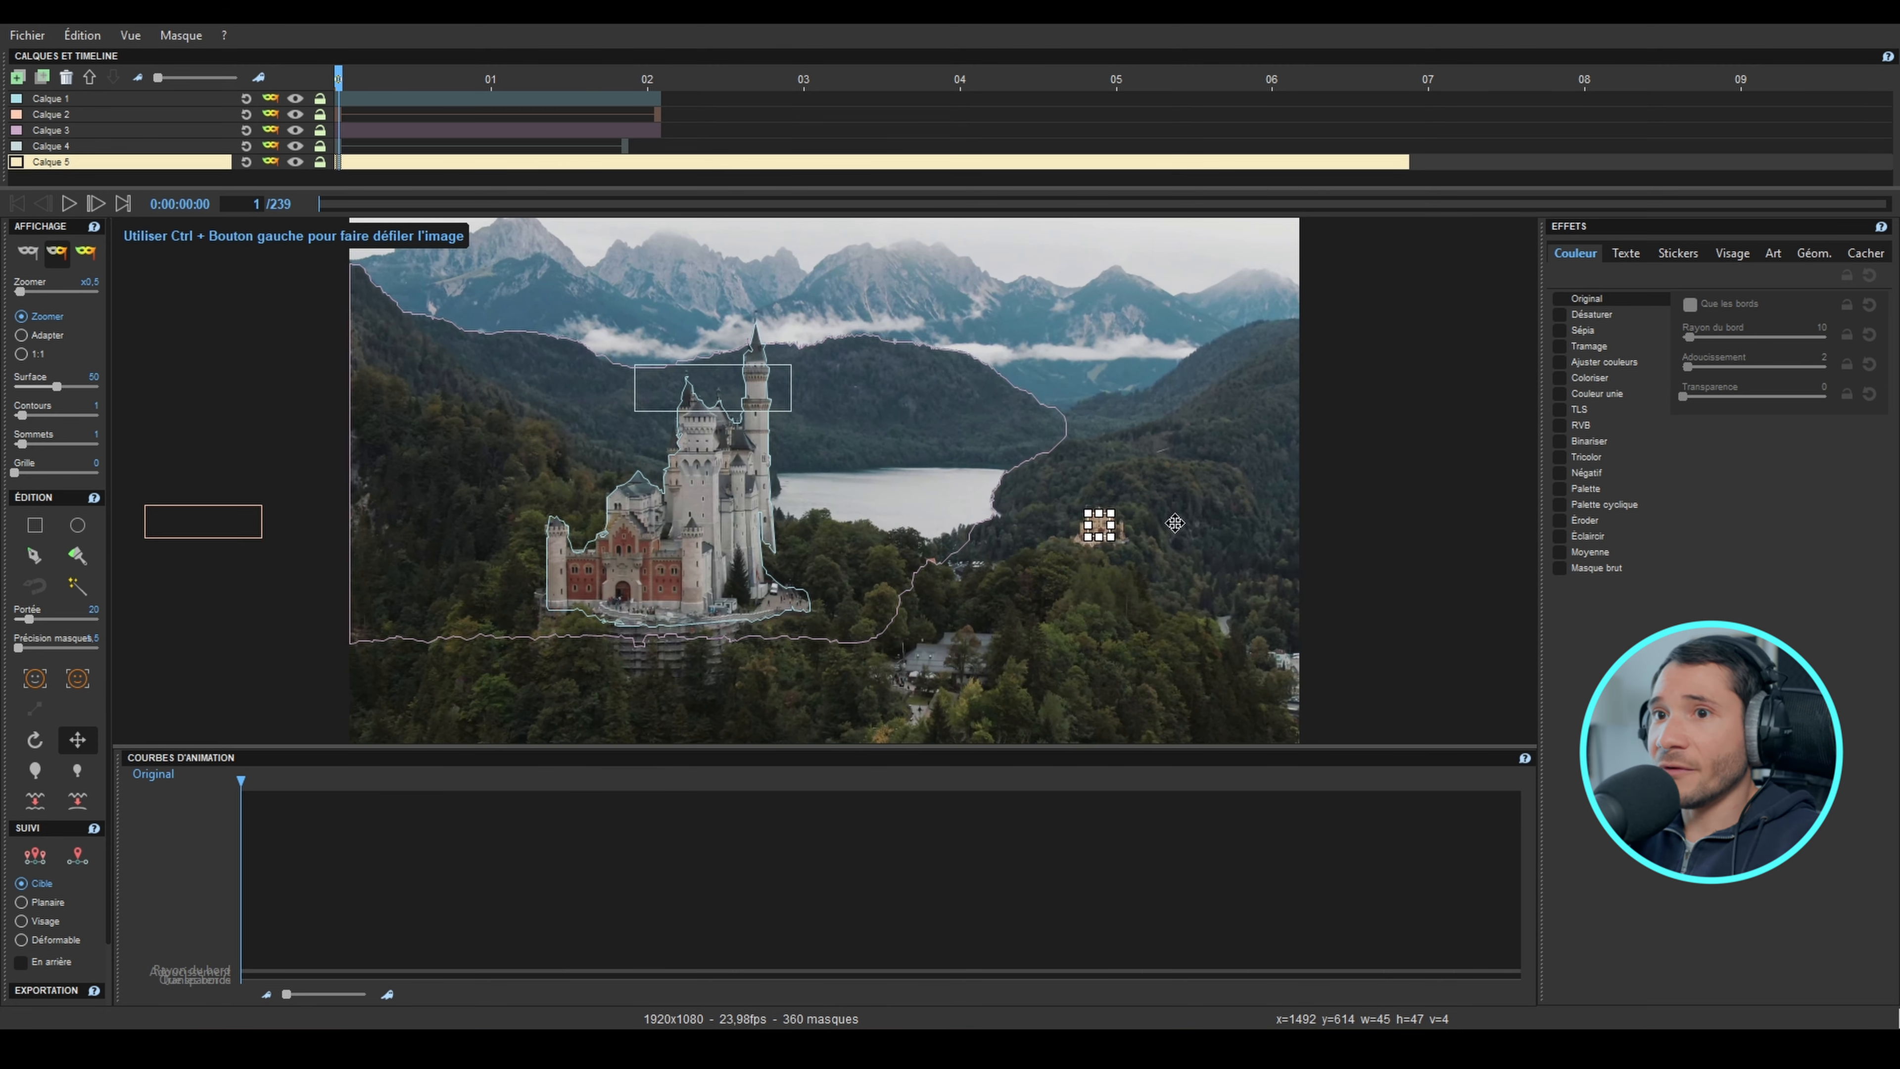
Step: Add the text "Château N°2" to Calque 5 in the Tw Cen MT Condensed font and turquoise
left_click(1627, 252)
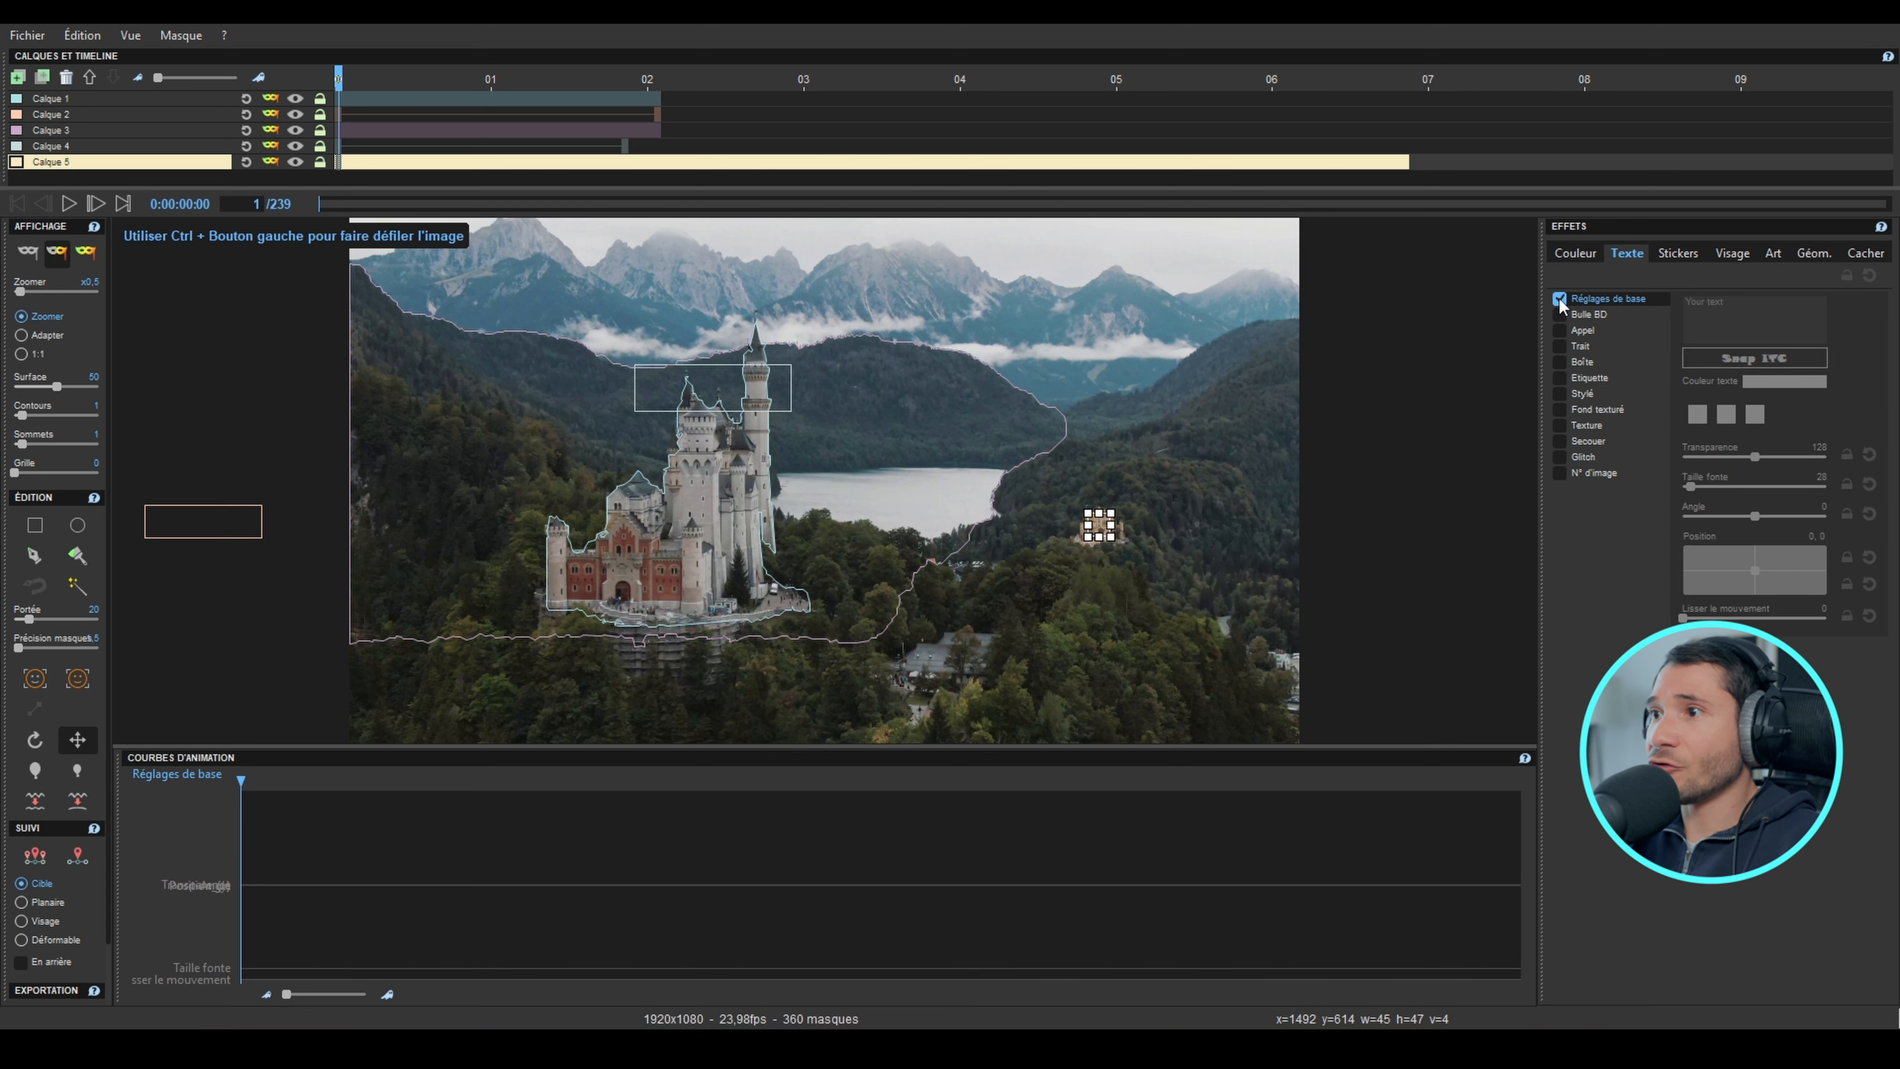
left_click(1559, 299)
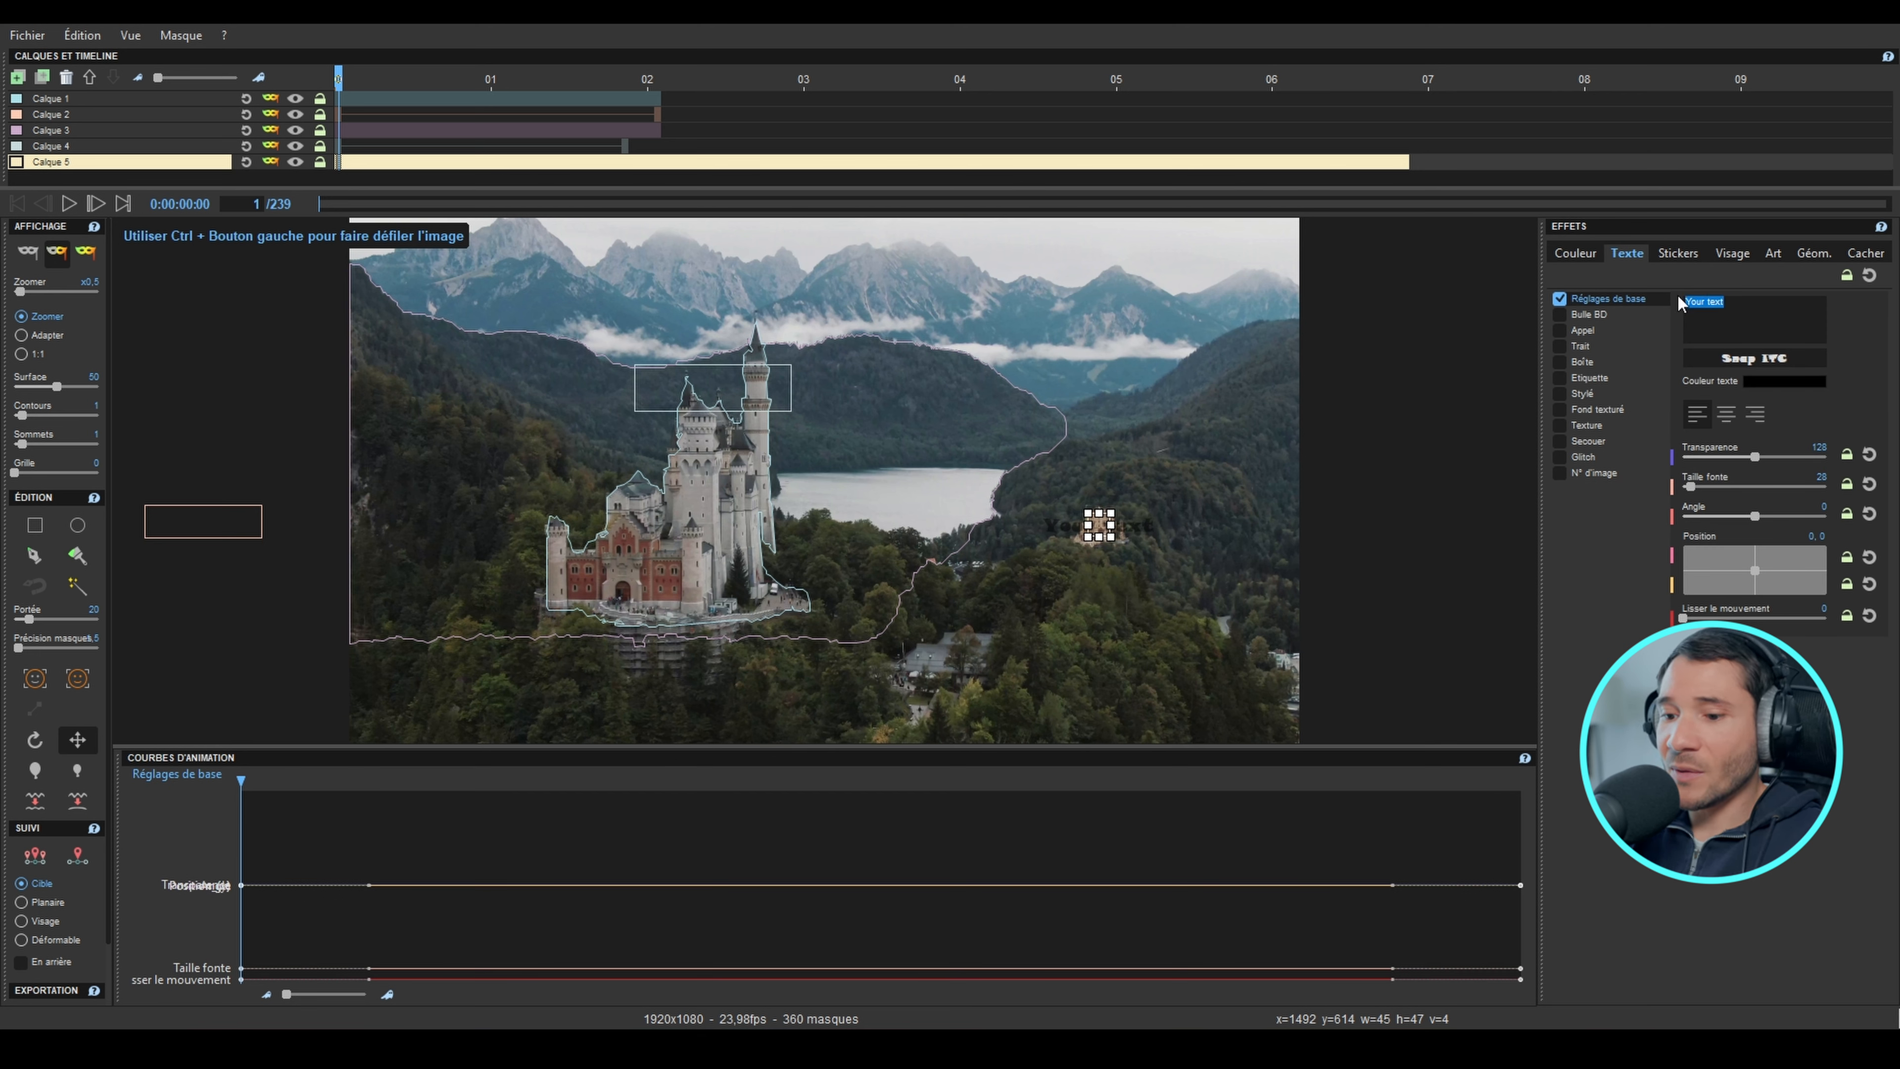
type("Château N°2")
left_click(1754, 357)
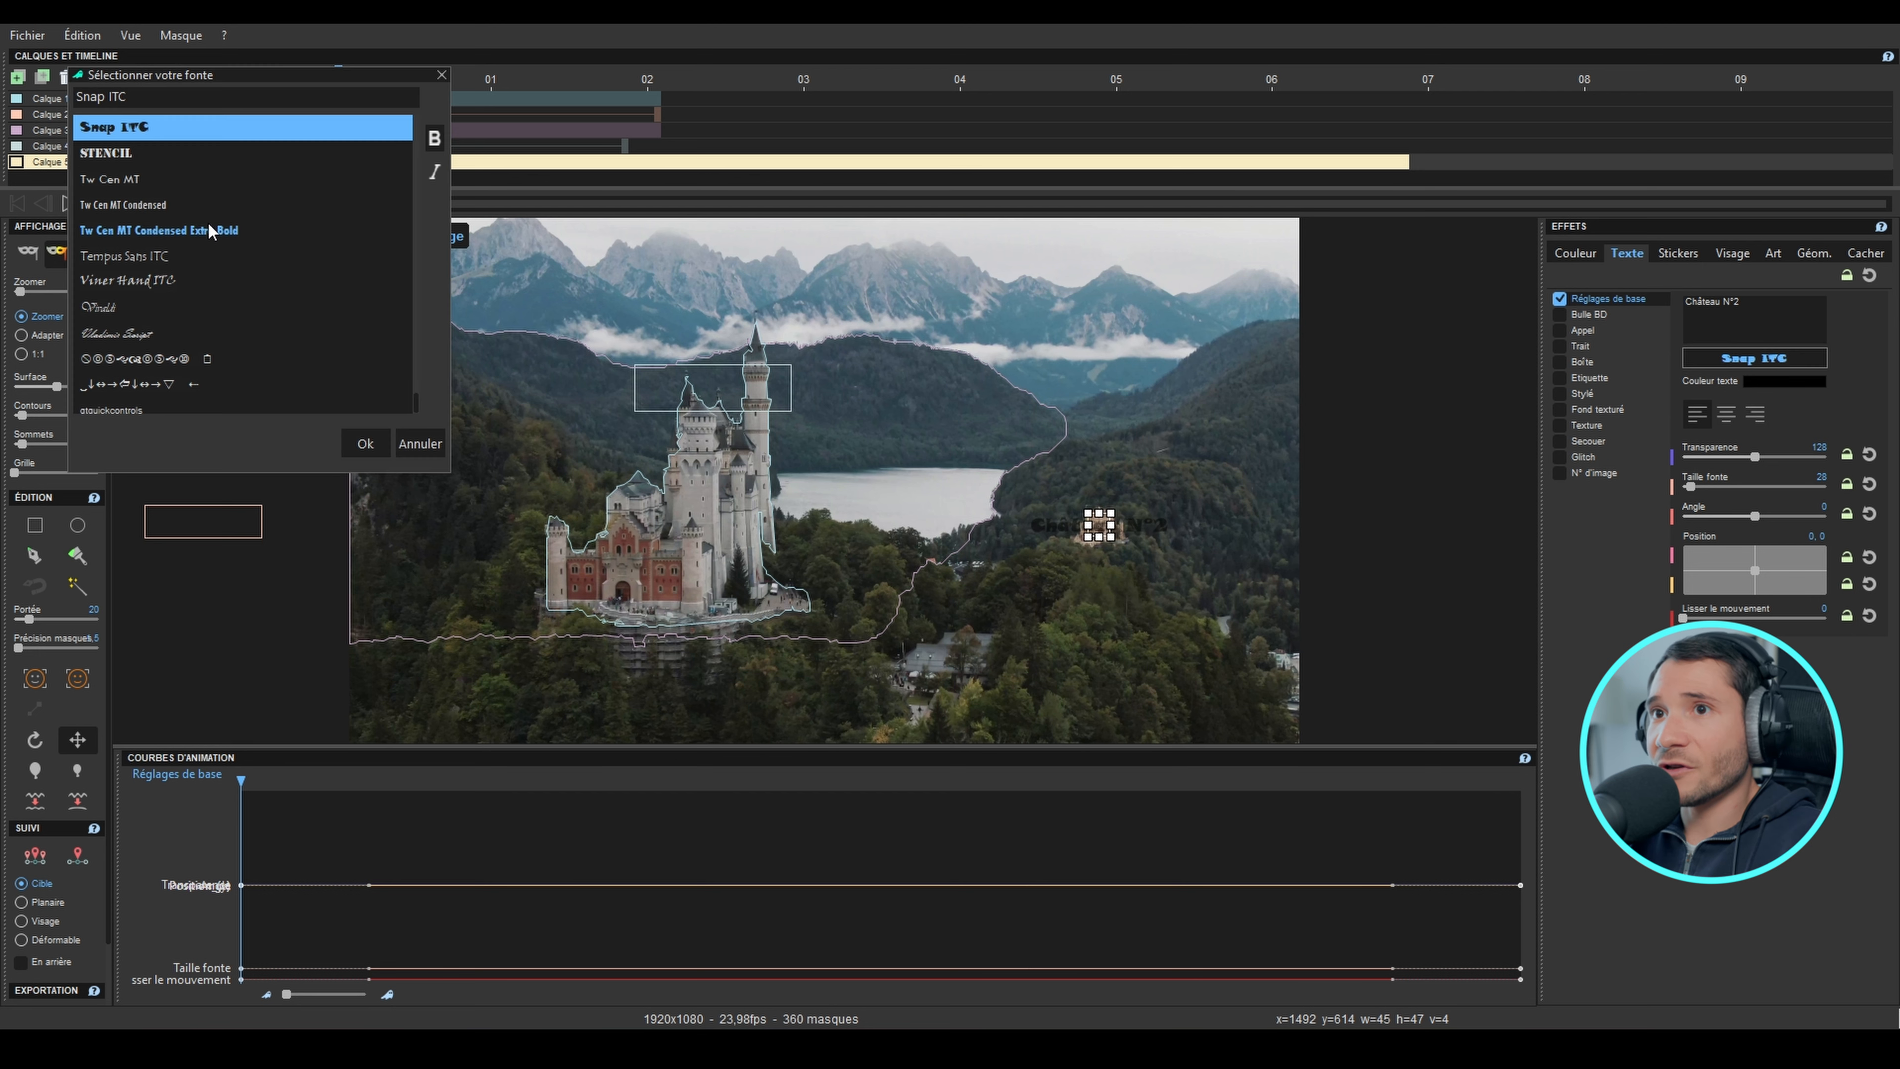
left_click(182, 210)
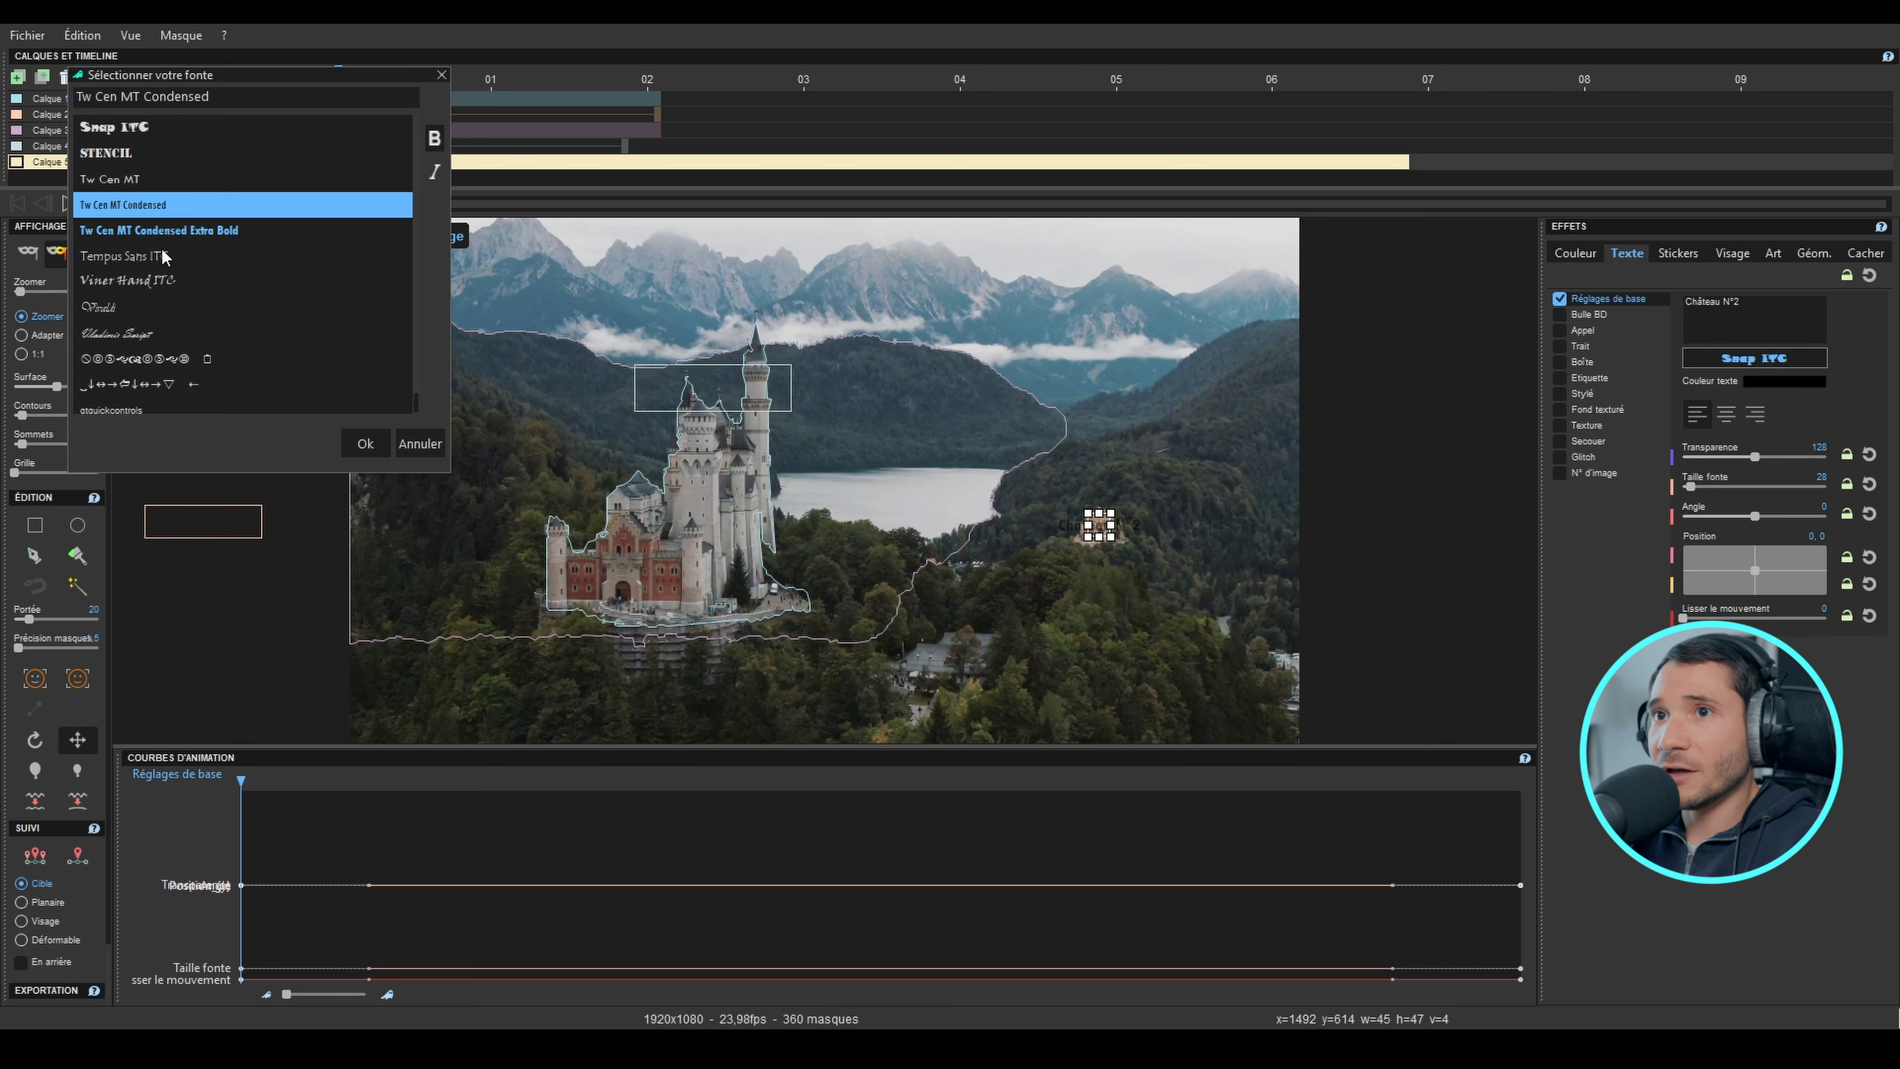
left_click(365, 443)
left_click(1805, 384)
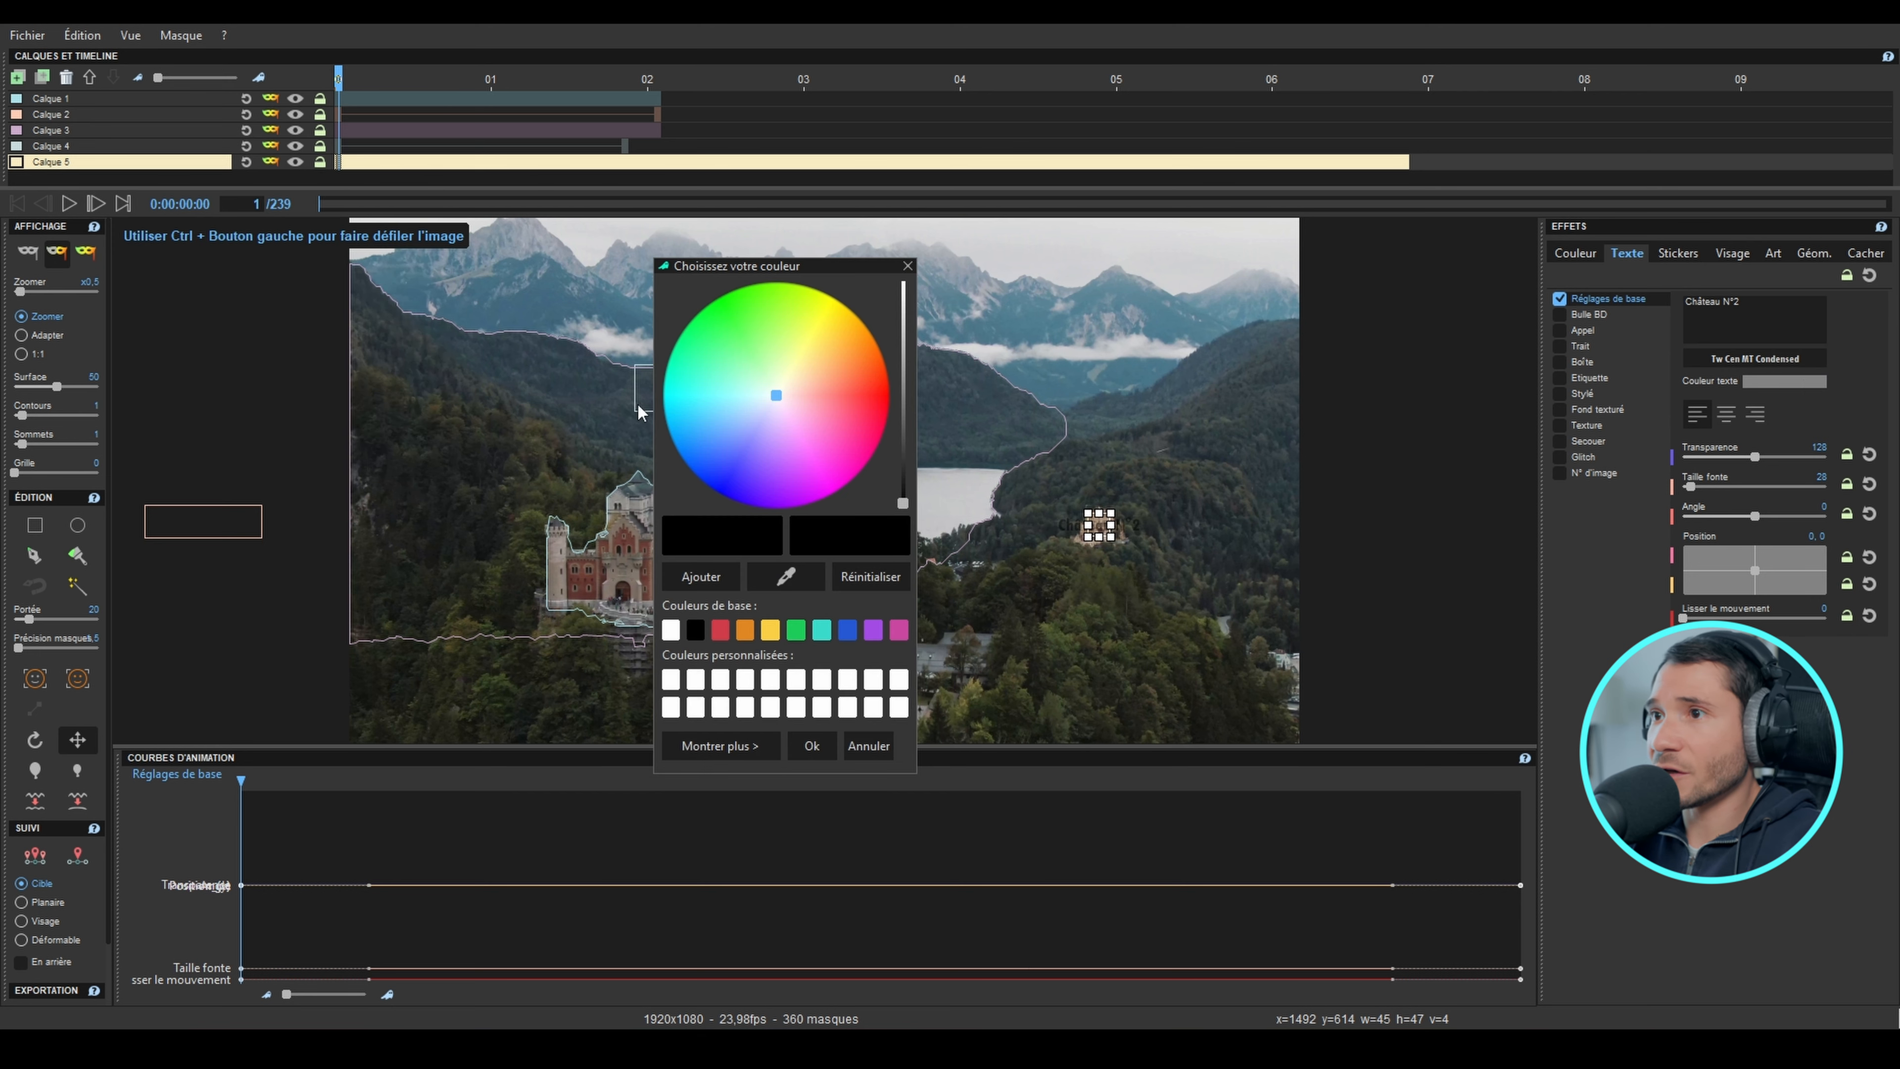
left_click(822, 633)
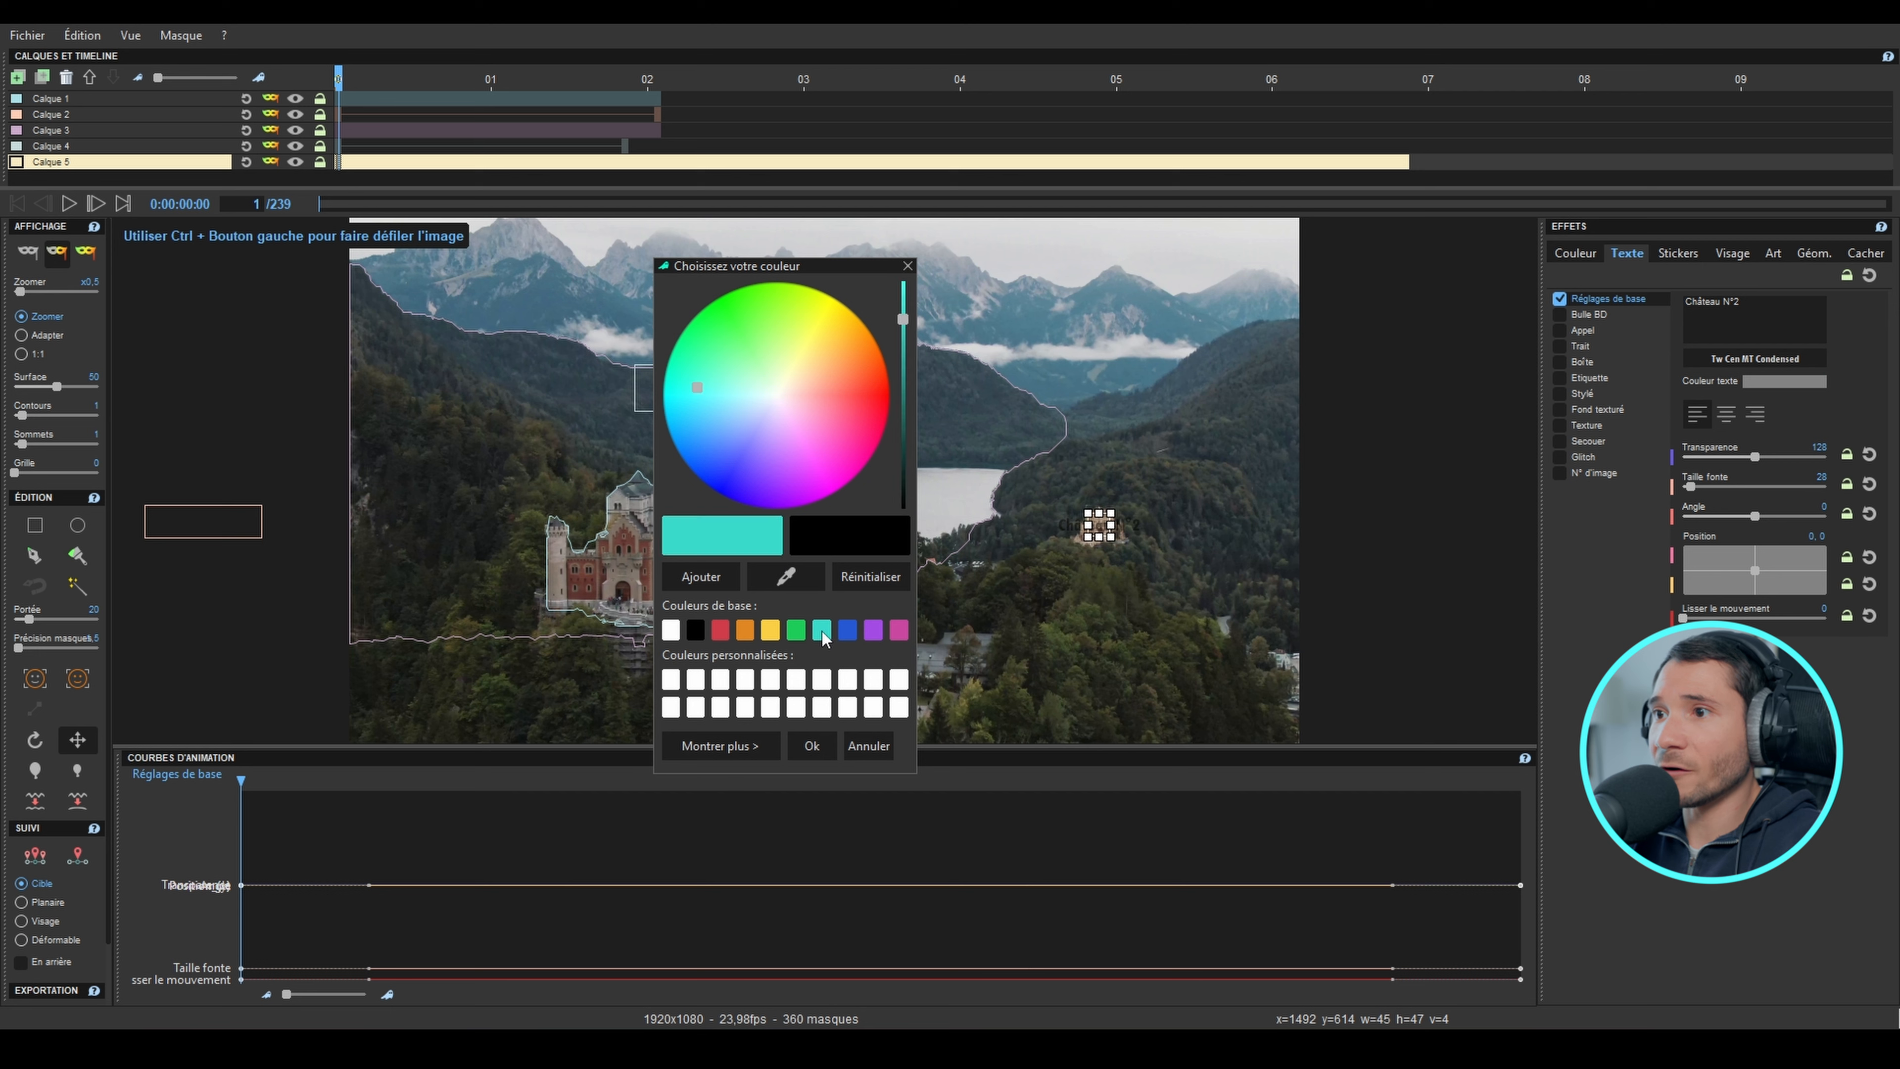
left_click(812, 747)
Step: Set the "Château N°2" font size to about 56 and place the text above and slightly right of the small castle
left_click_drag(1698, 486, 1702, 486)
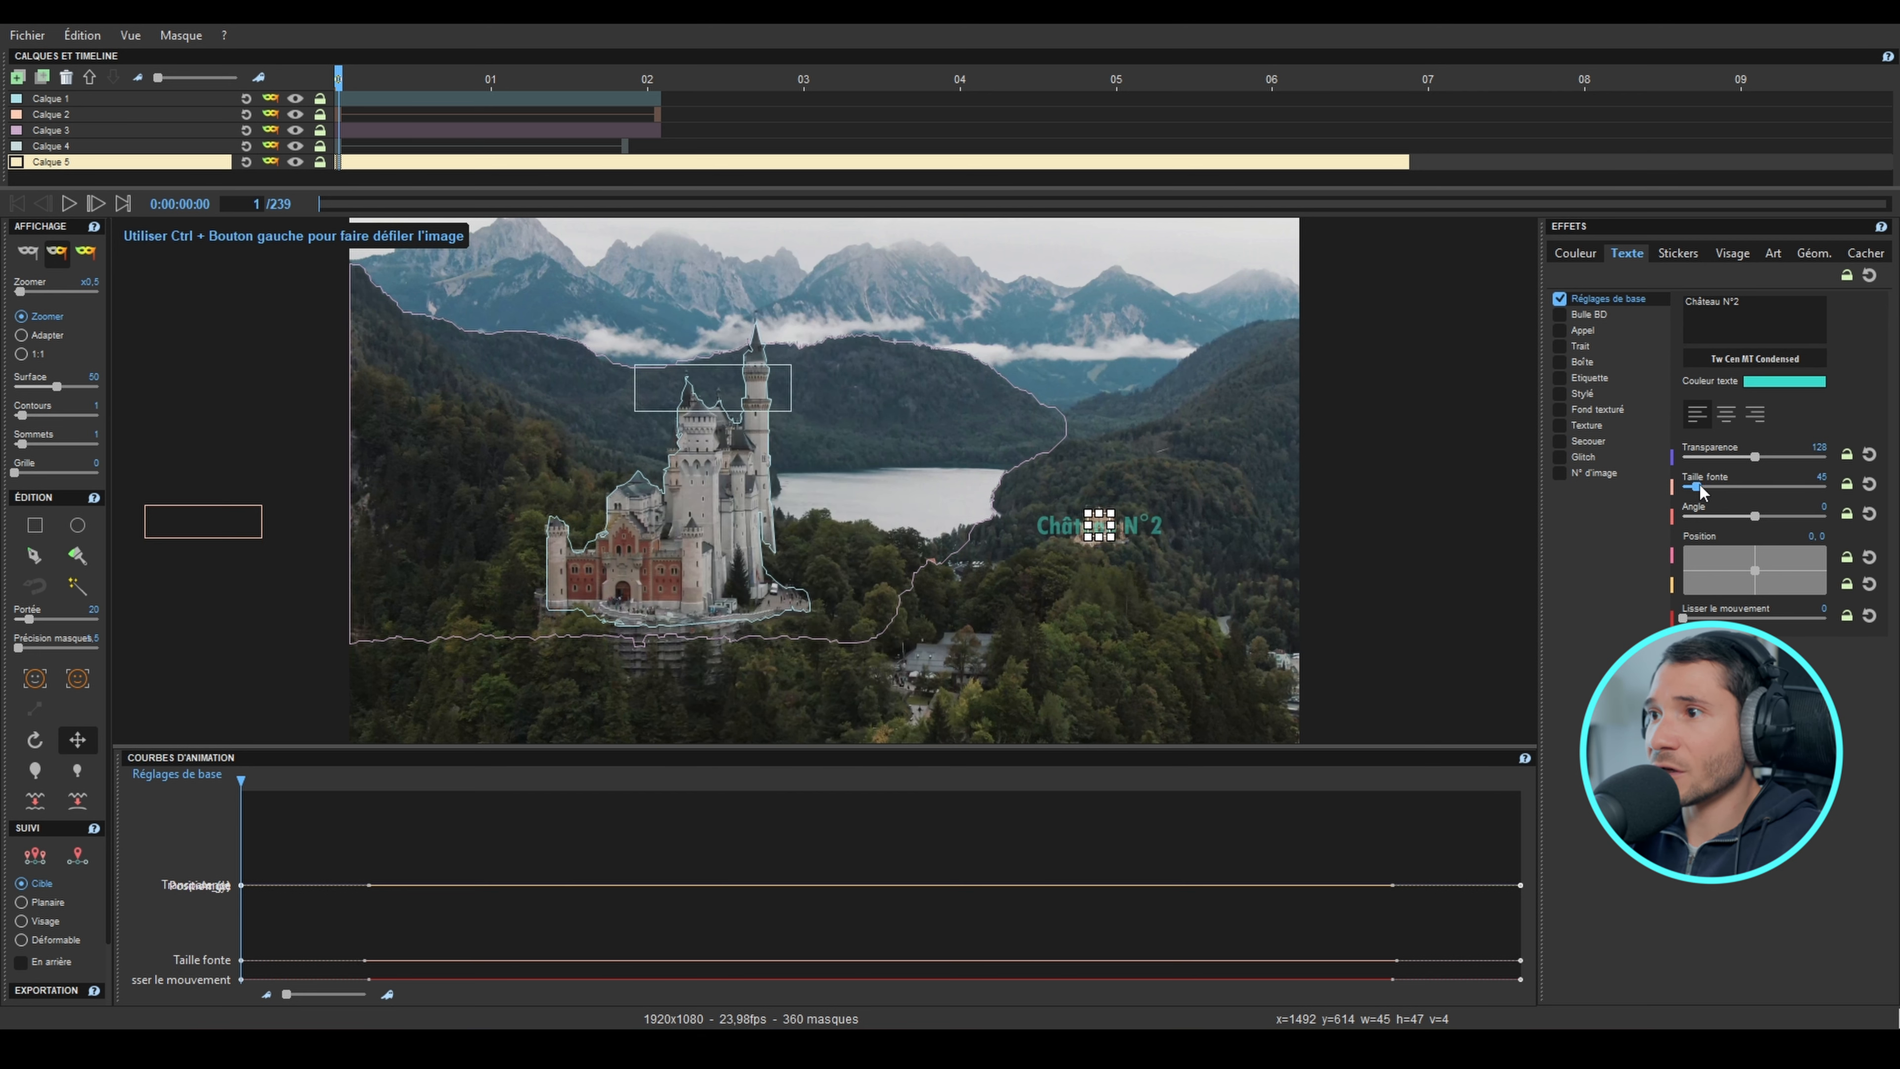
left_click(1755, 569)
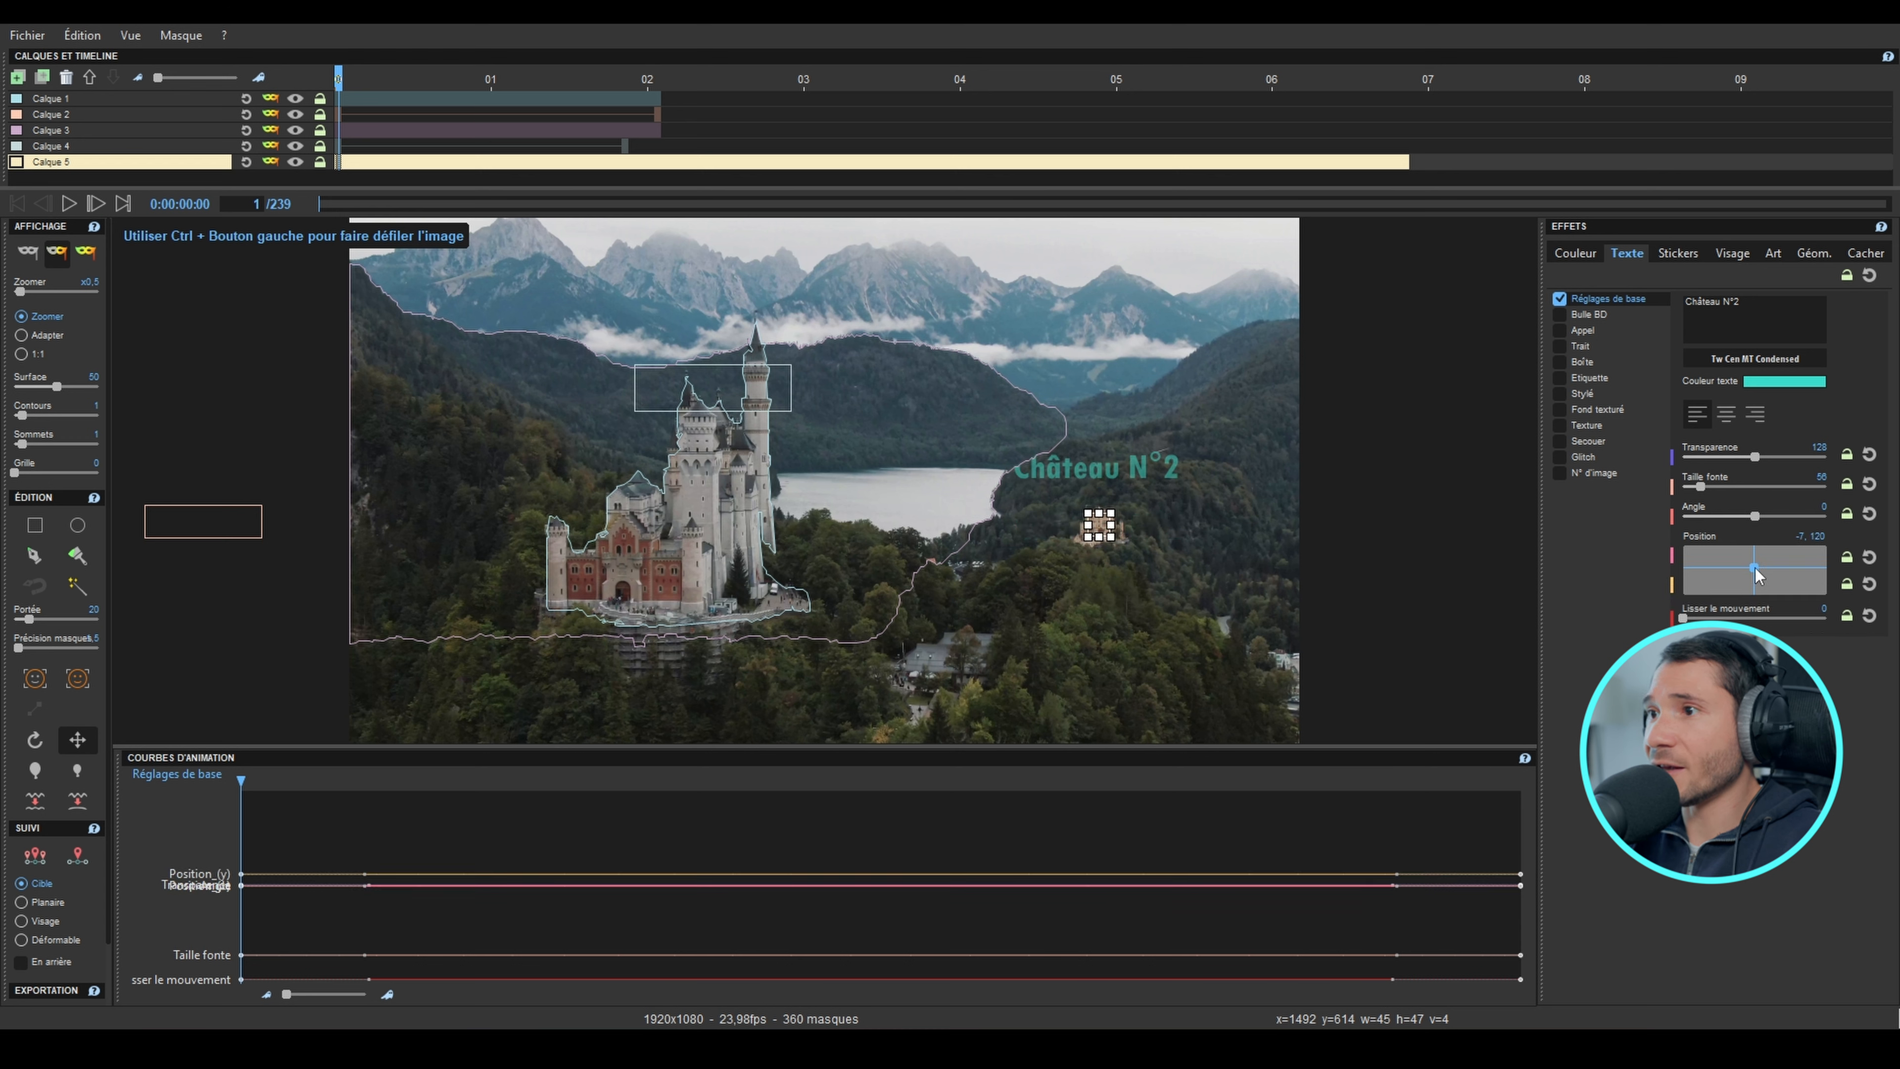
left_click(1757, 569)
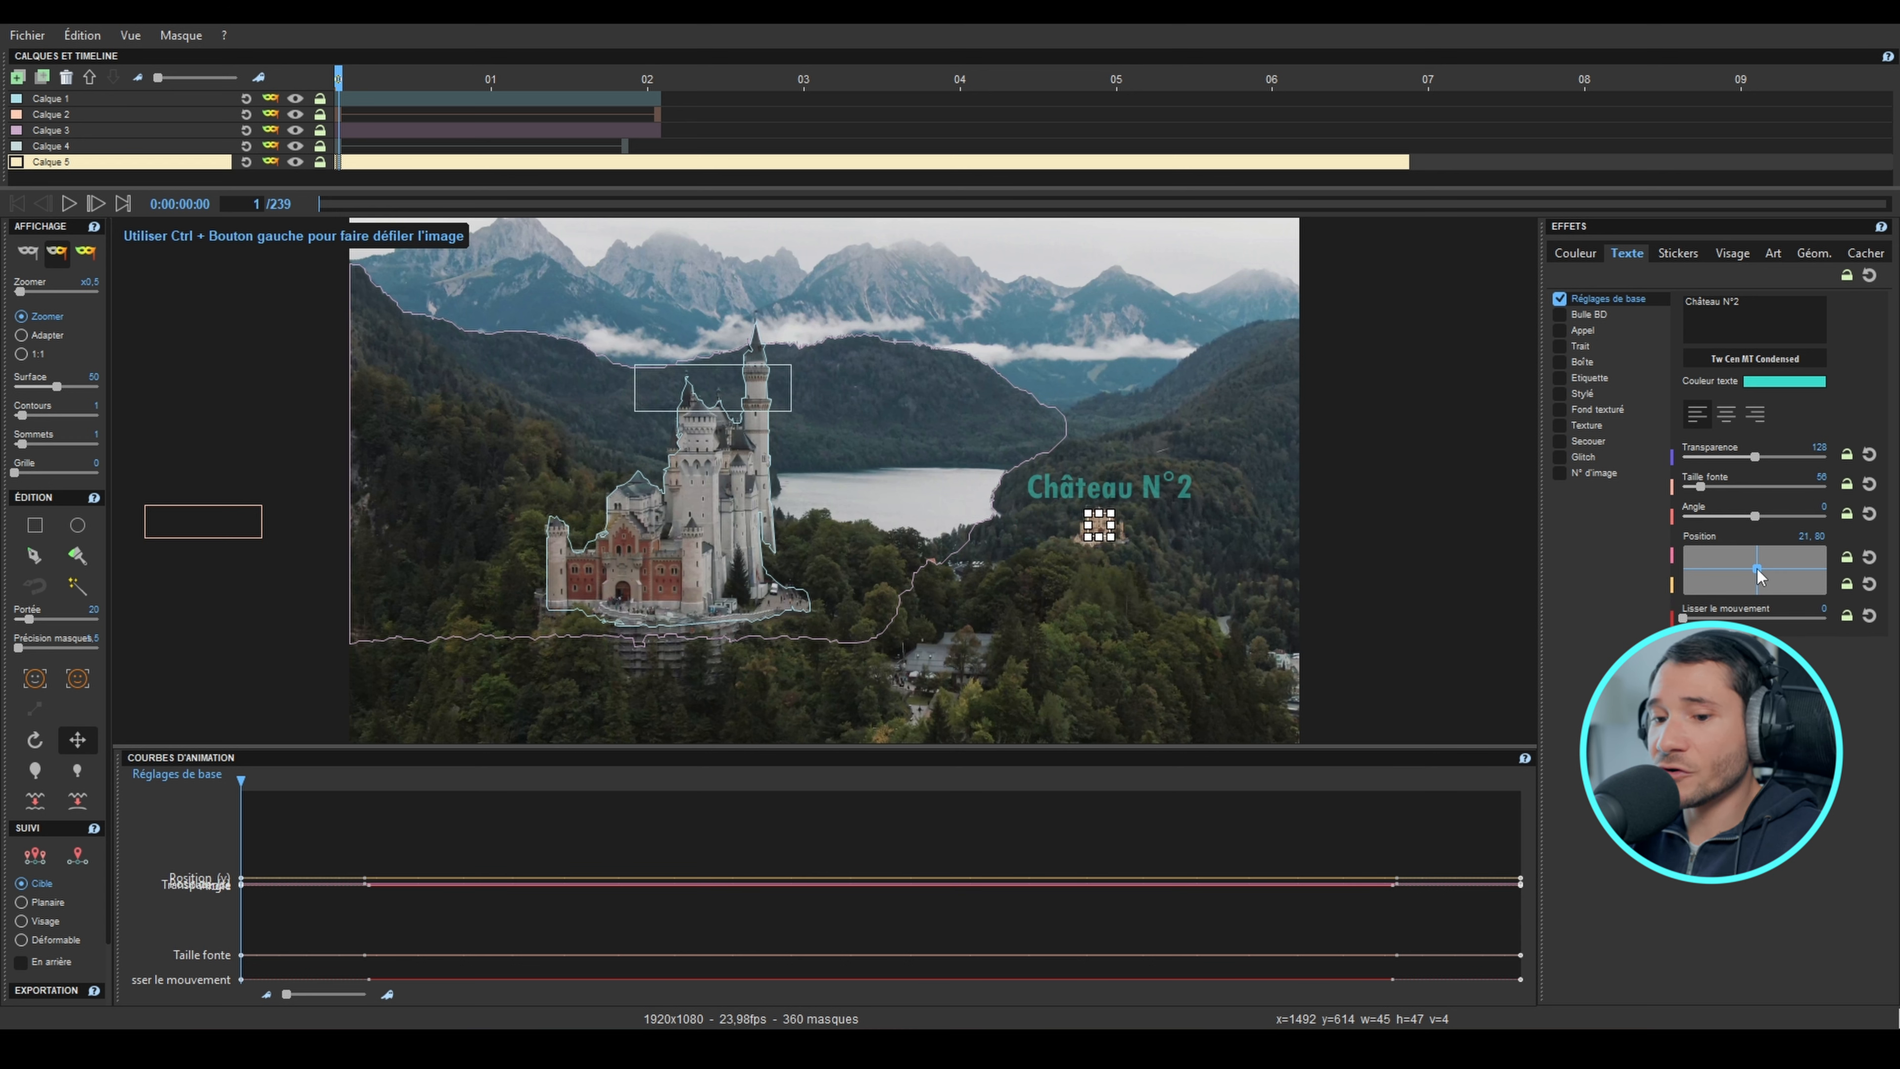
mouse_move(1758, 569)
left_mouse_down()
mouse_move(1826, 523)
mouse_move(1799, 573)
mouse_move(1760, 549)
left_mouse_up()
Step: Add a white Trait outline to "Château N°2" with a thickness of 5 and a transparency of 40
left_click(1560, 347)
left_click_drag(1695, 354, 1709, 355)
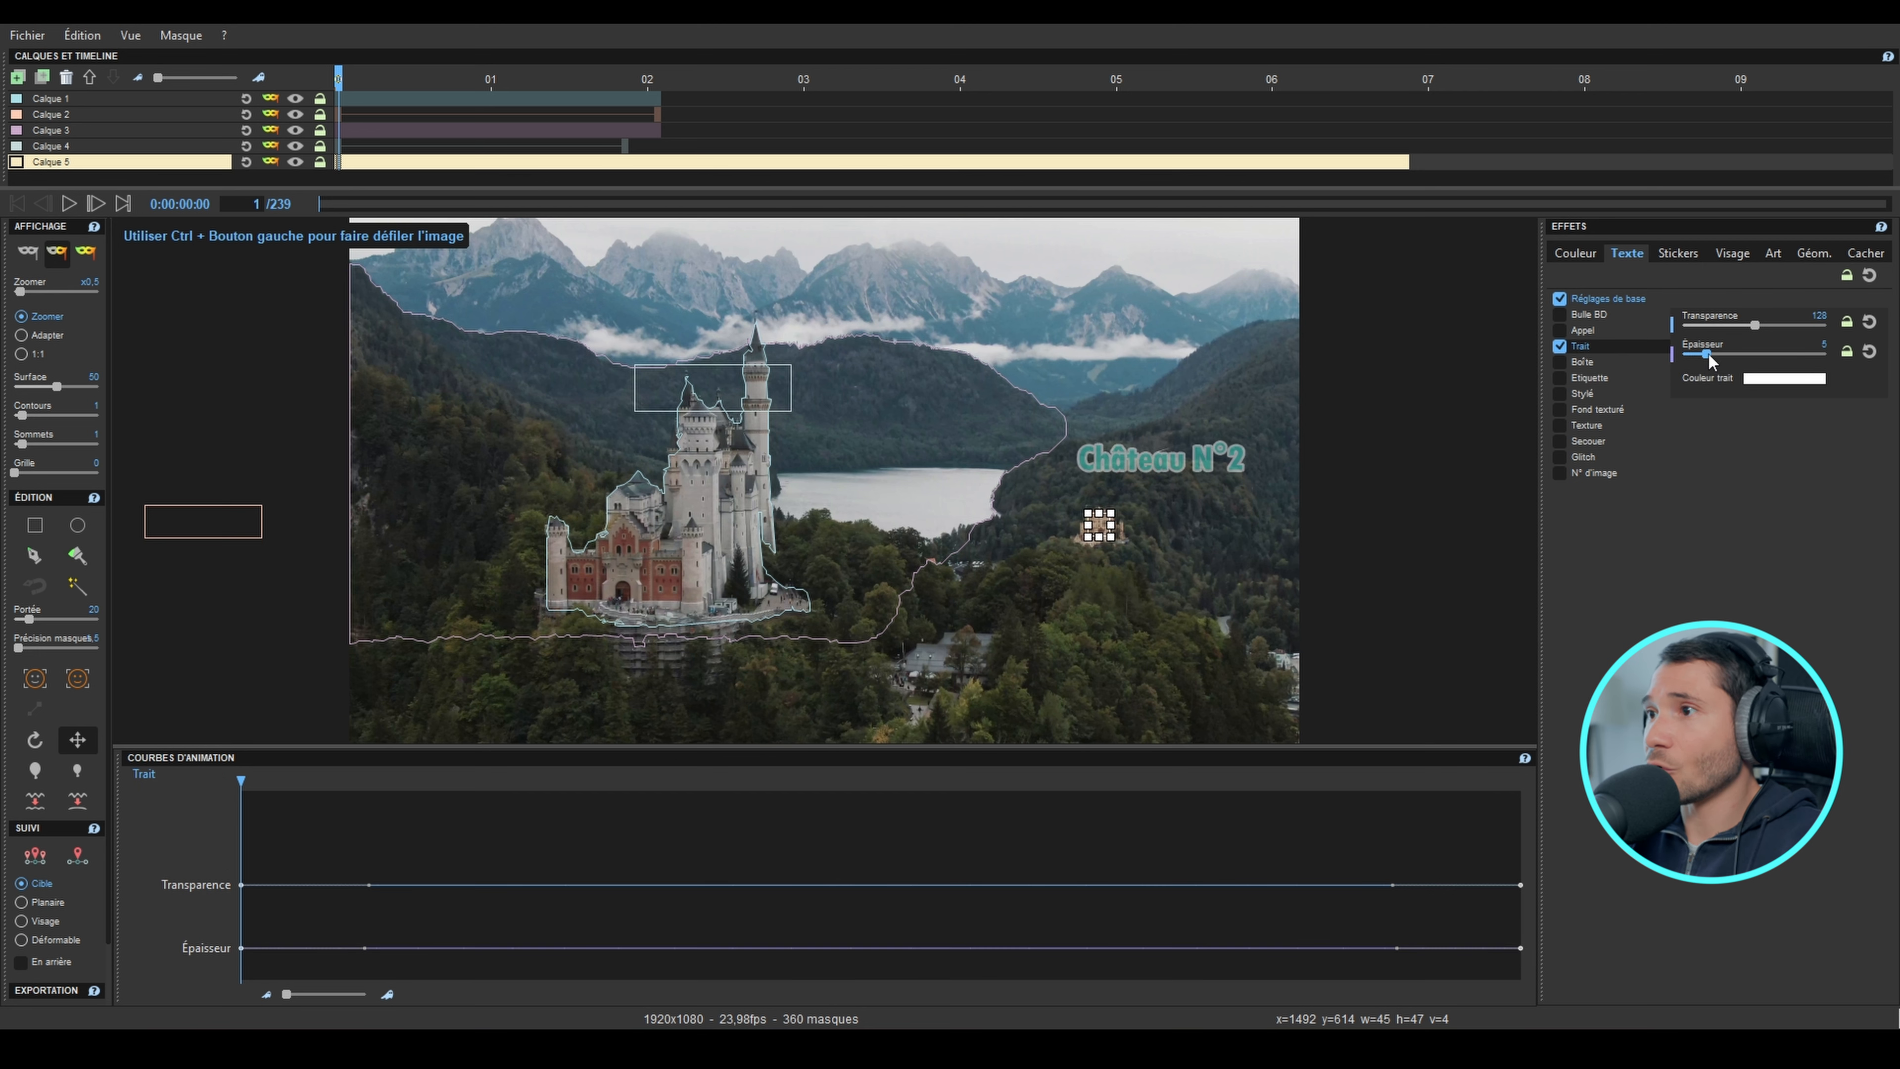
left_click(1769, 383)
left_click(812, 746)
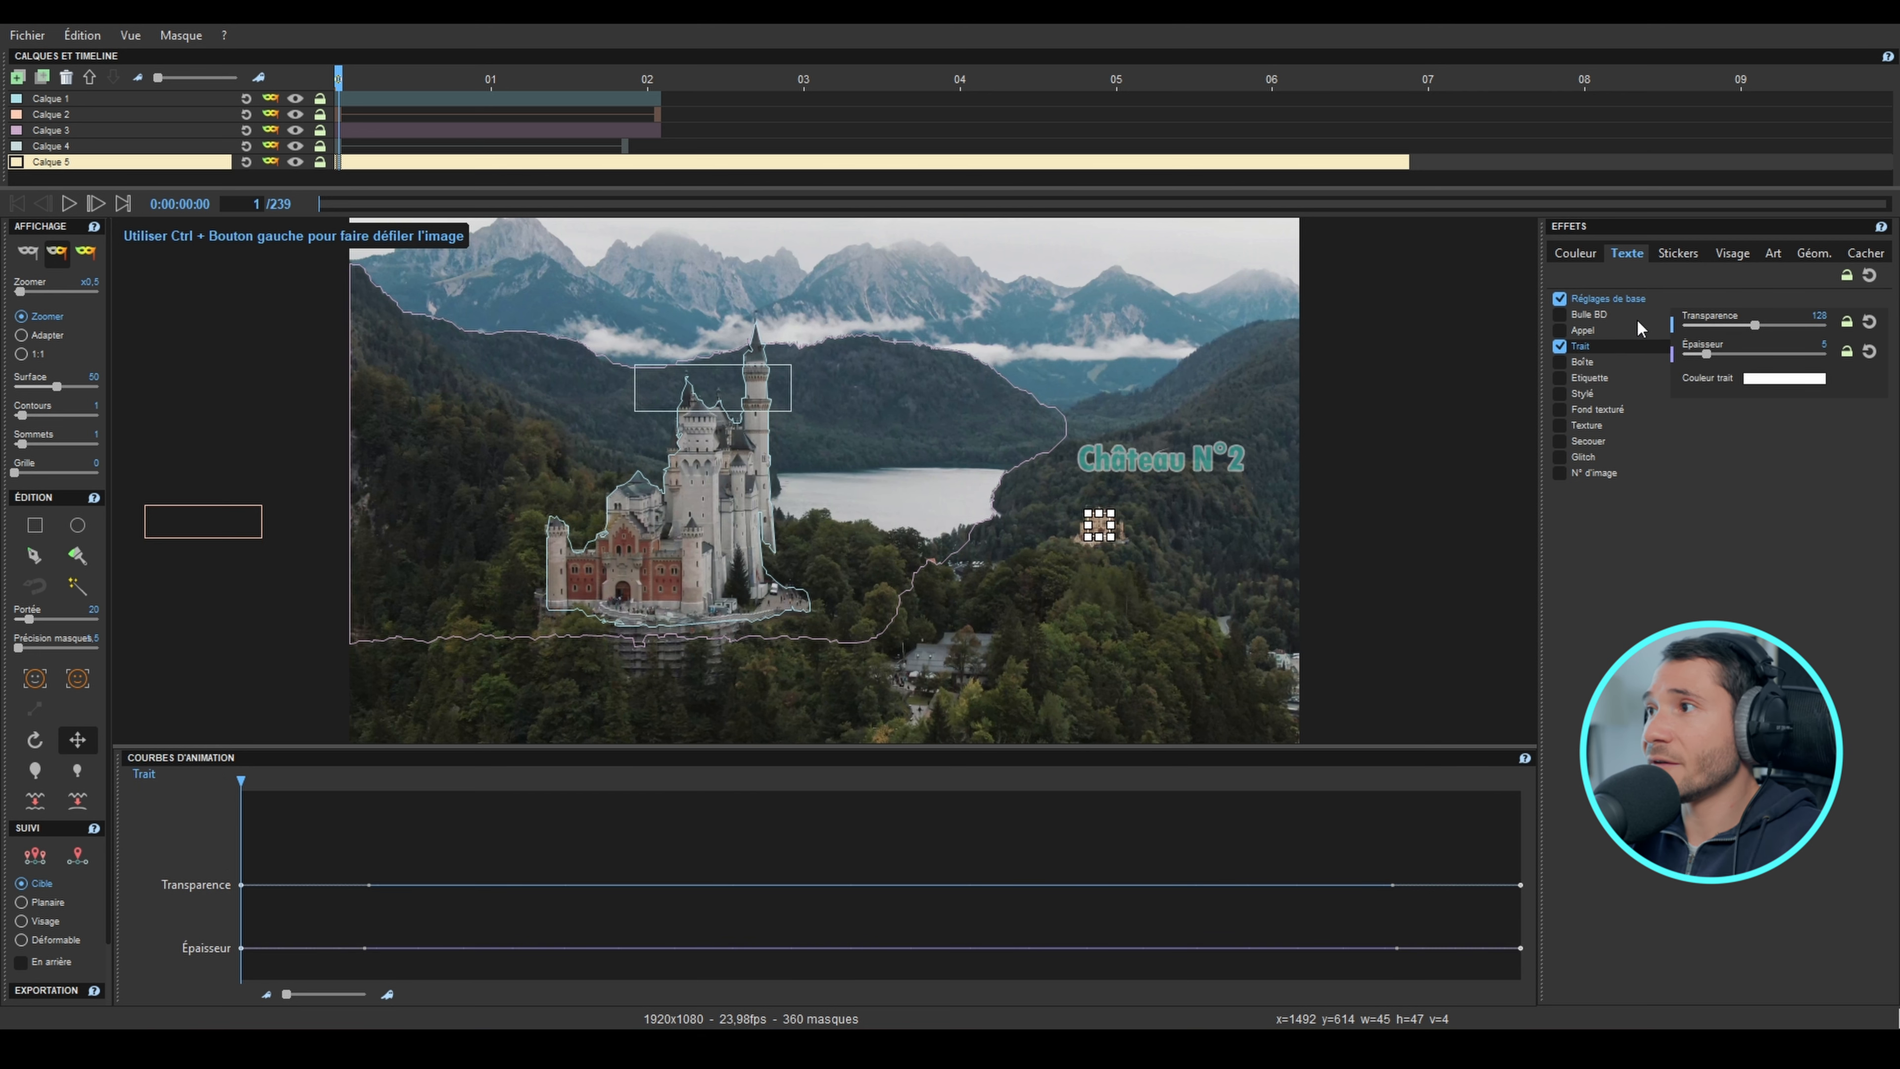
left_click_drag(1742, 335, 1709, 333)
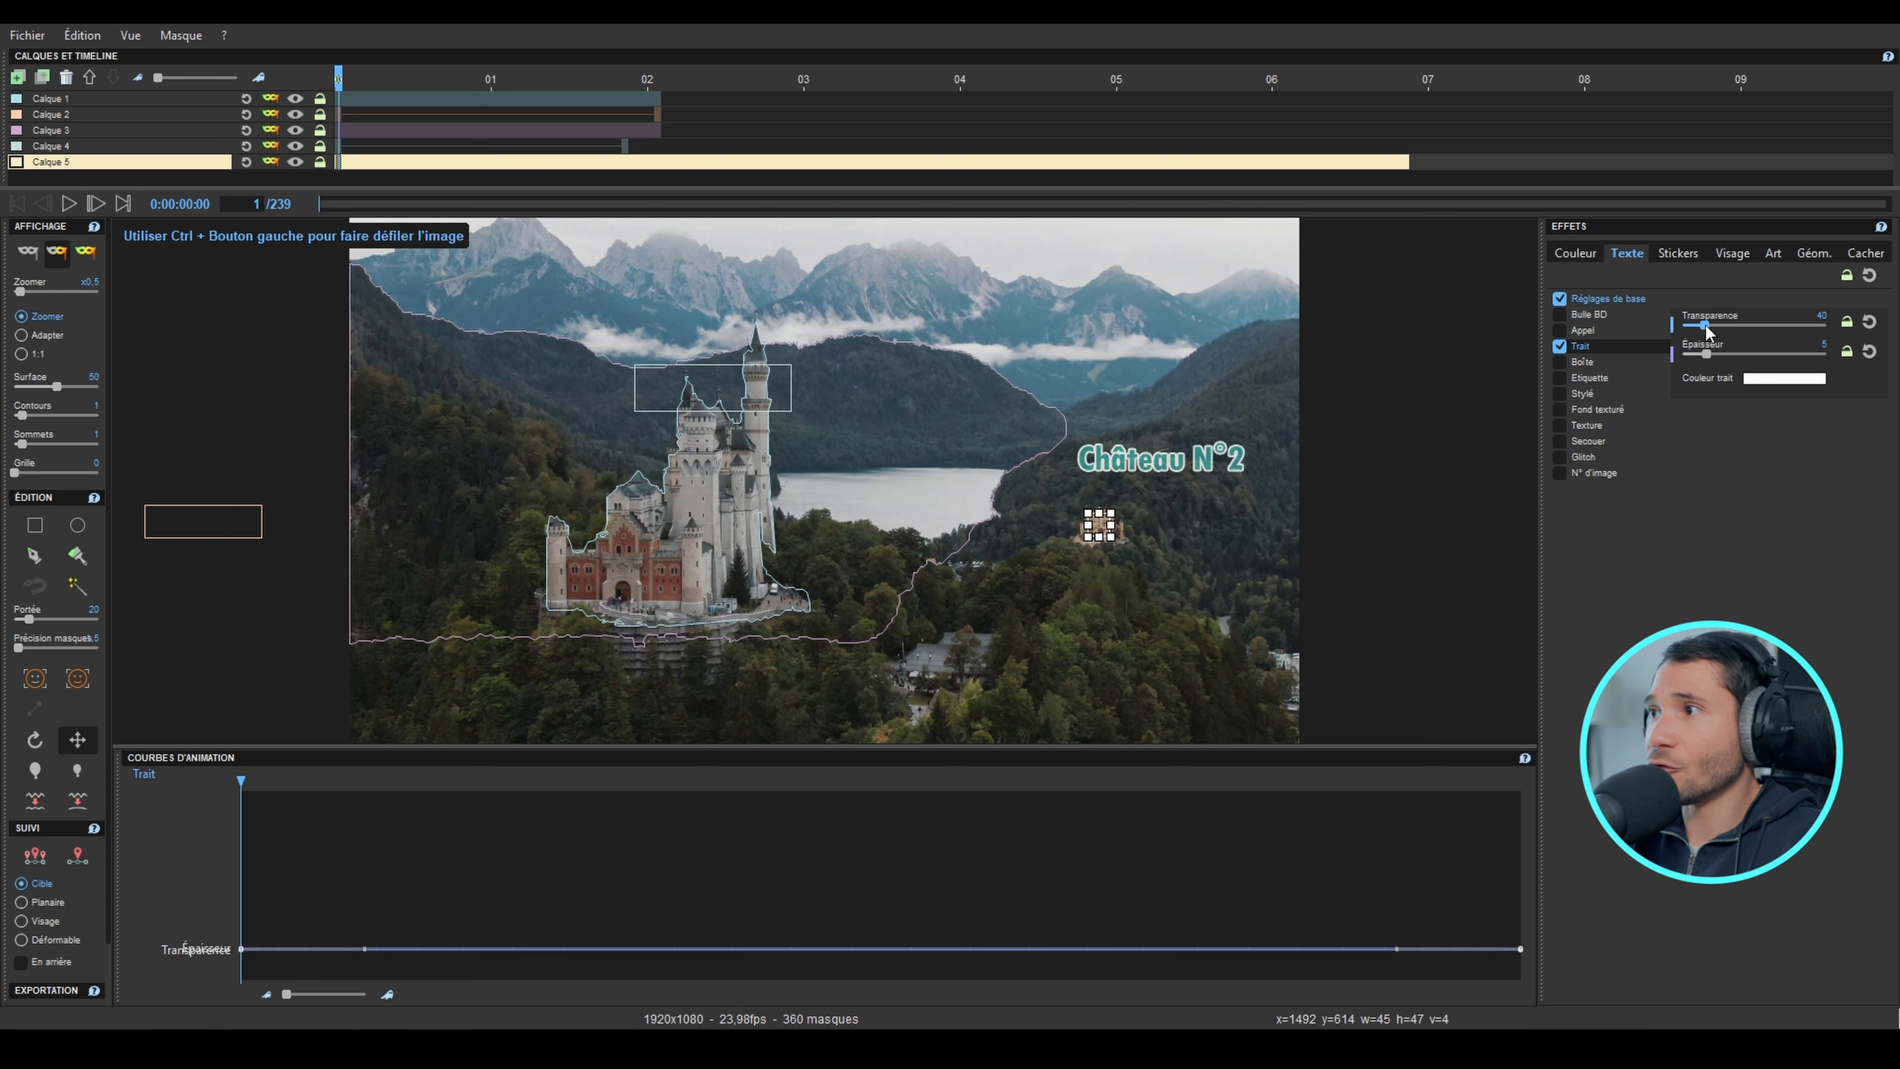
Step: Add an Appel callout with link thickness 3, reticle radius 33–47 and transparency about 59, and play the result without mask outlines
left_click(1561, 332)
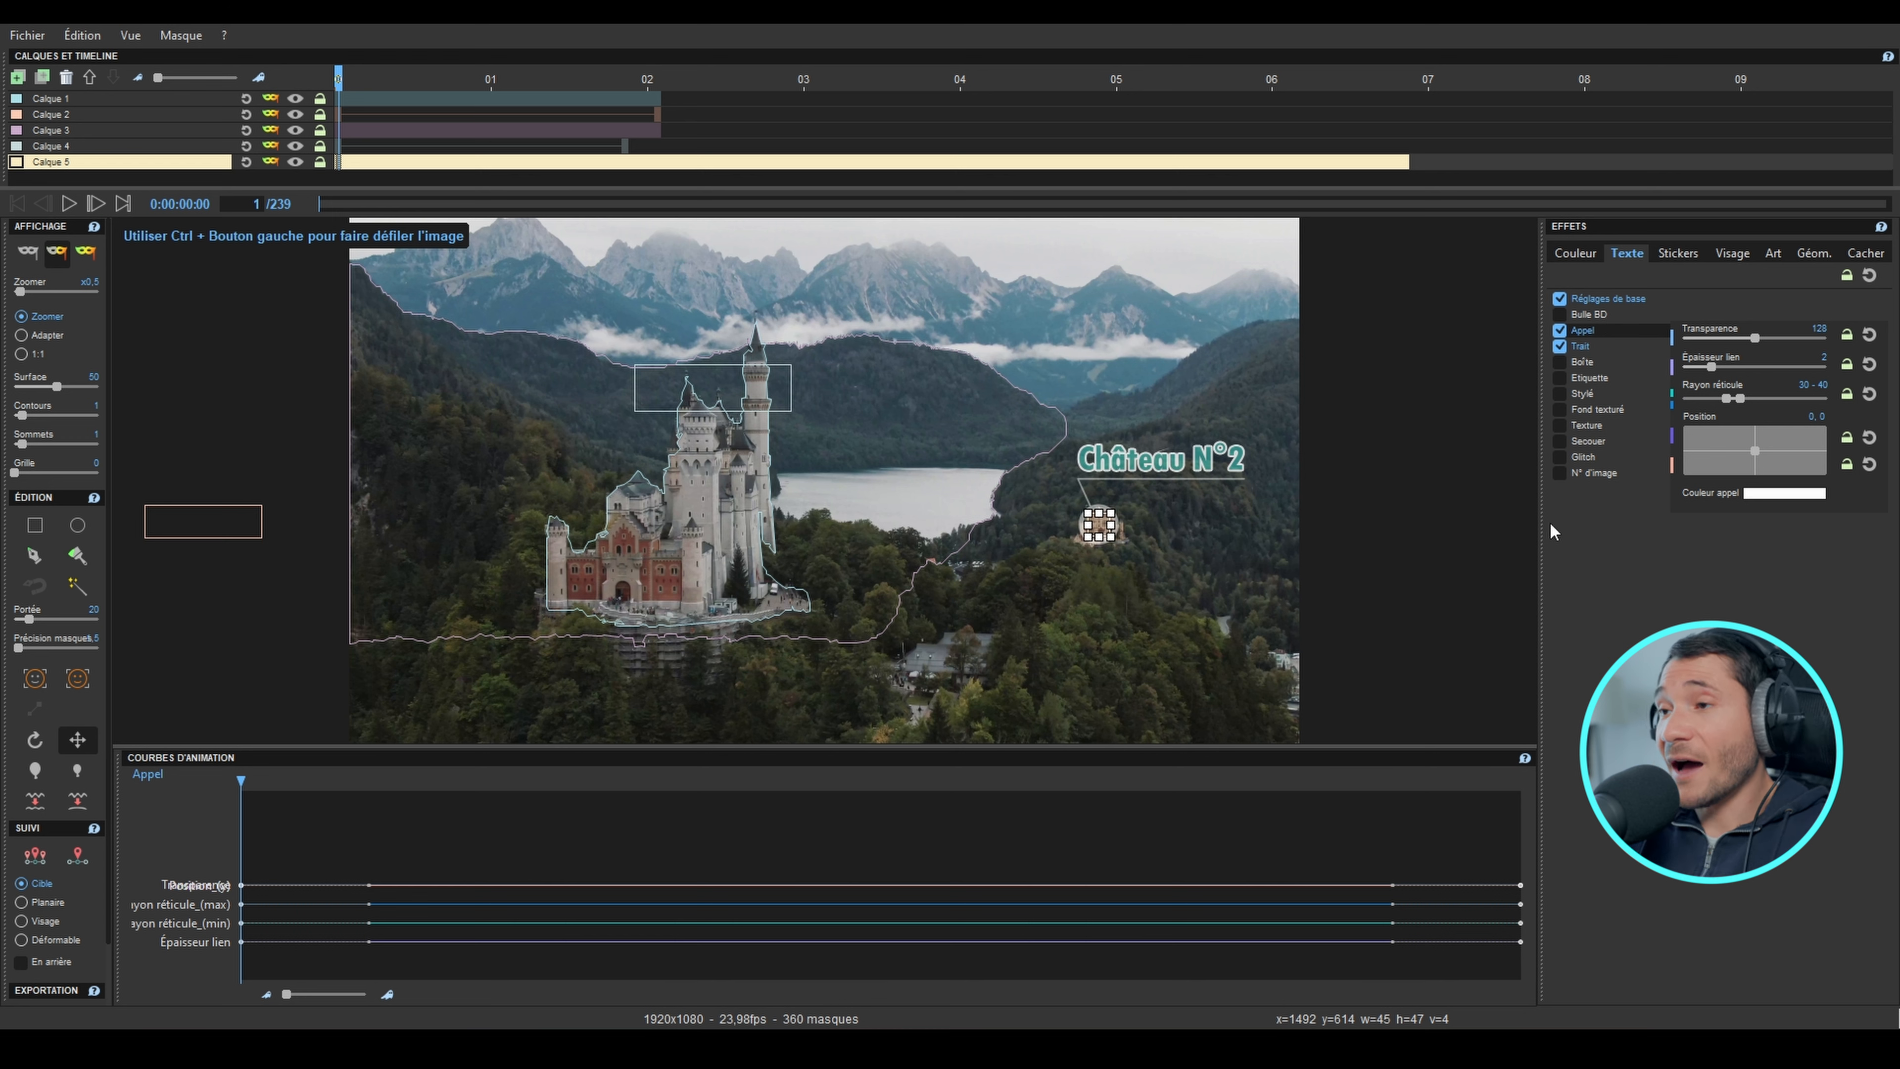
left_click_drag(1739, 405, 1722, 342)
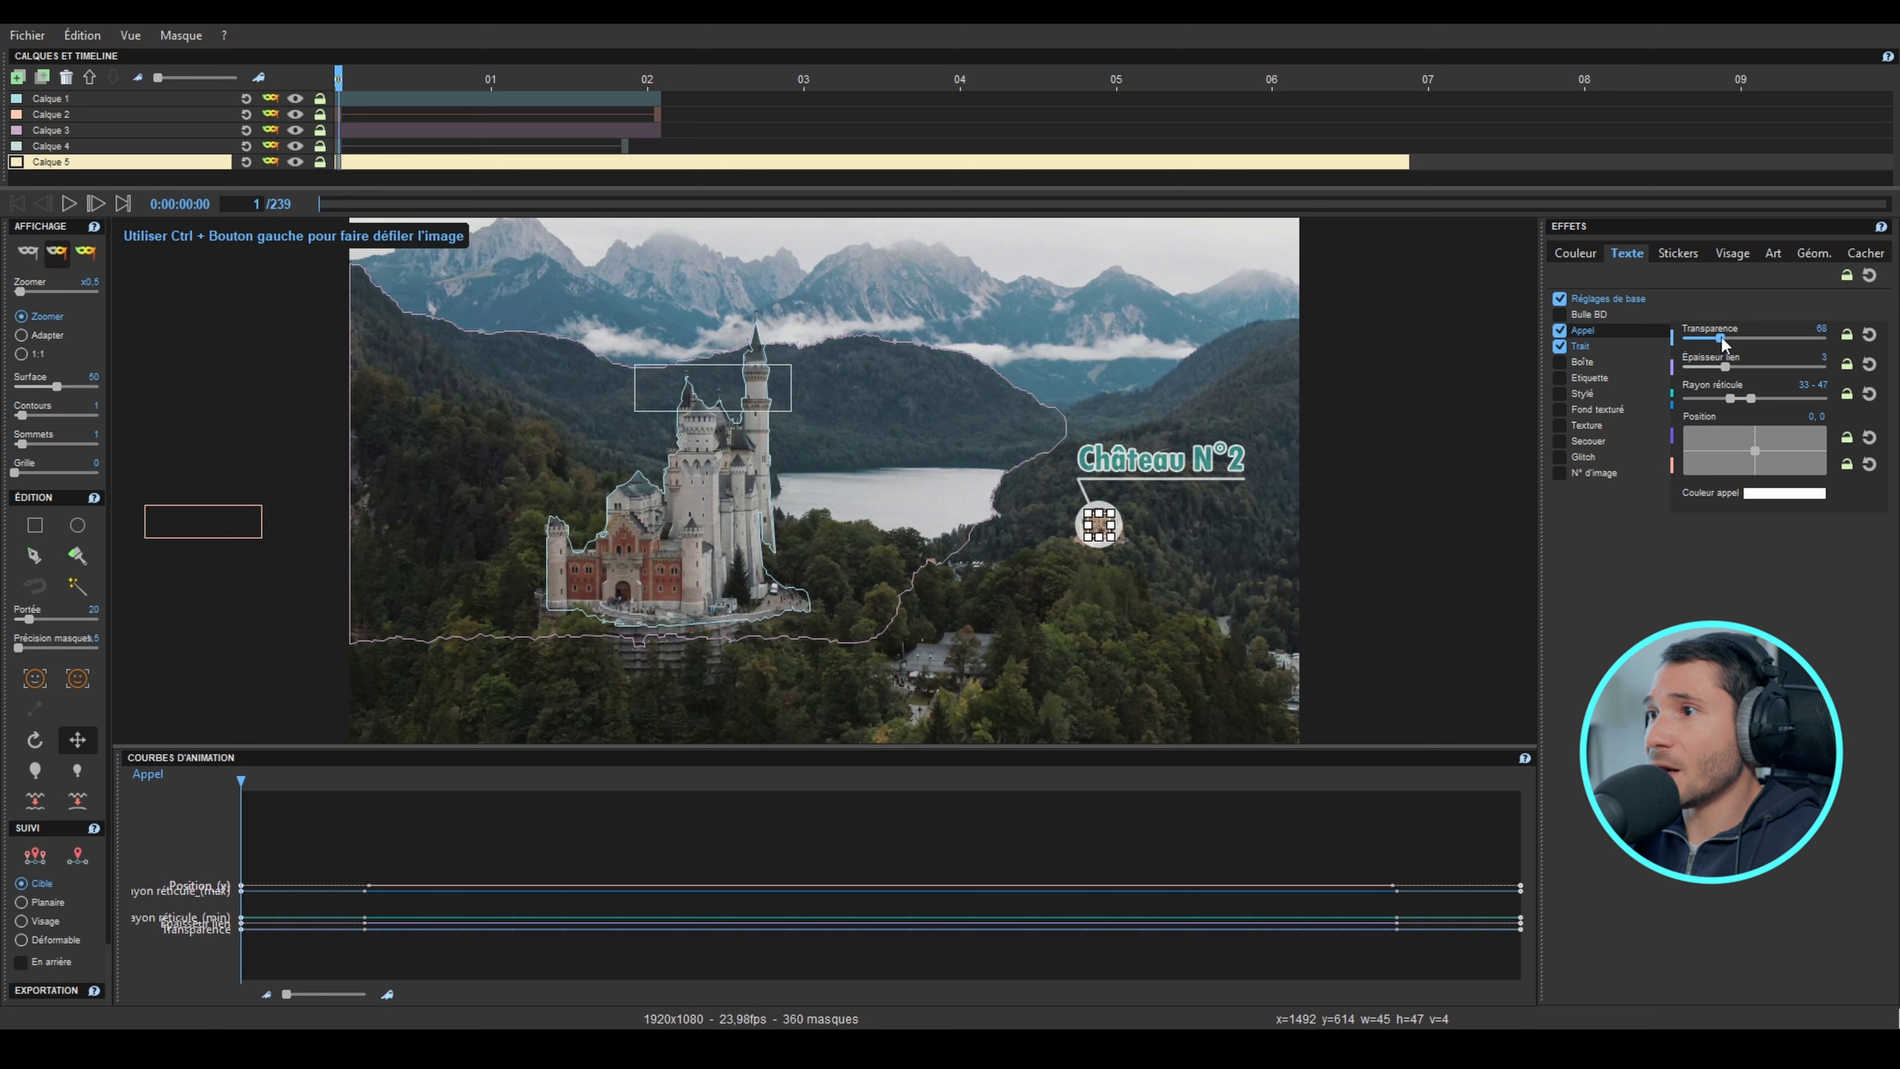
left_click(91, 256)
left_click(71, 203)
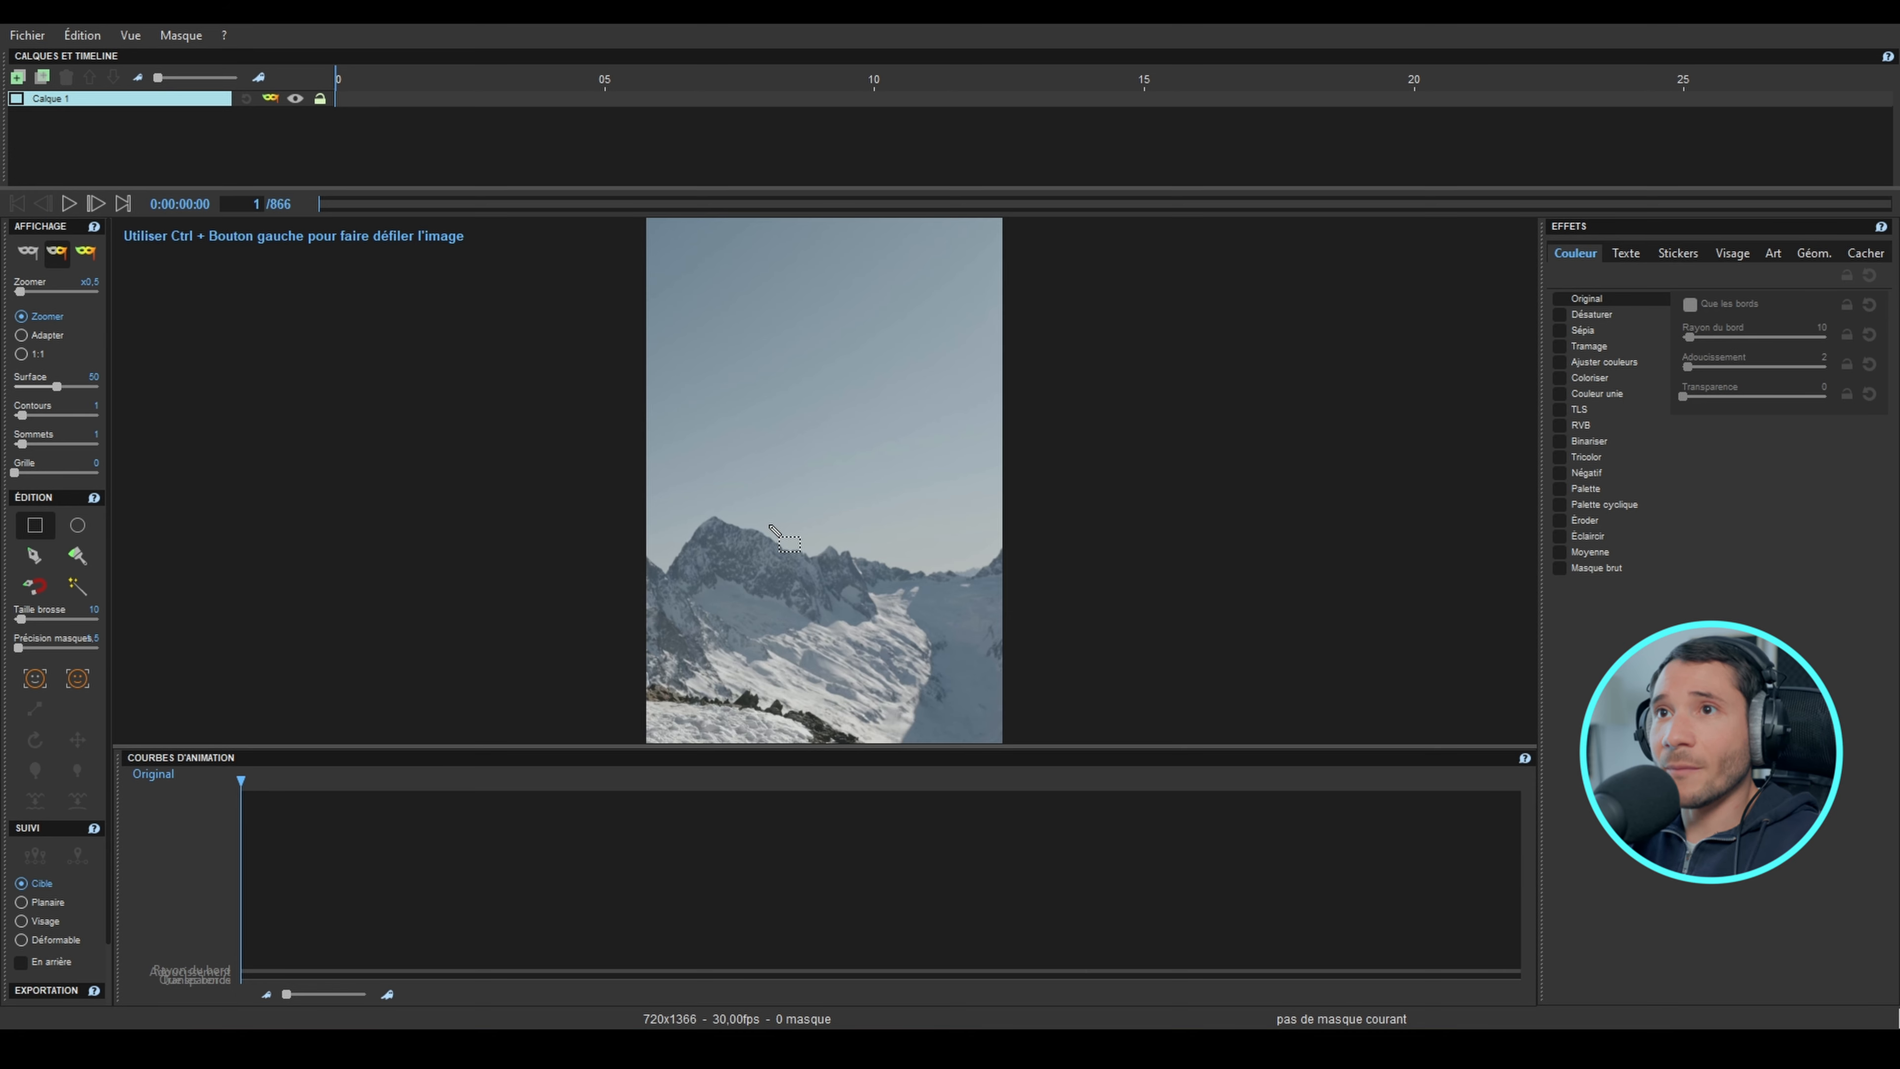
Step: Scrub through the first frames of the snowy mountain video to frame 4
mouse_move(353, 84)
left_mouse_down()
mouse_move(750, 90)
mouse_move(339, 83)
left_mouse_up()
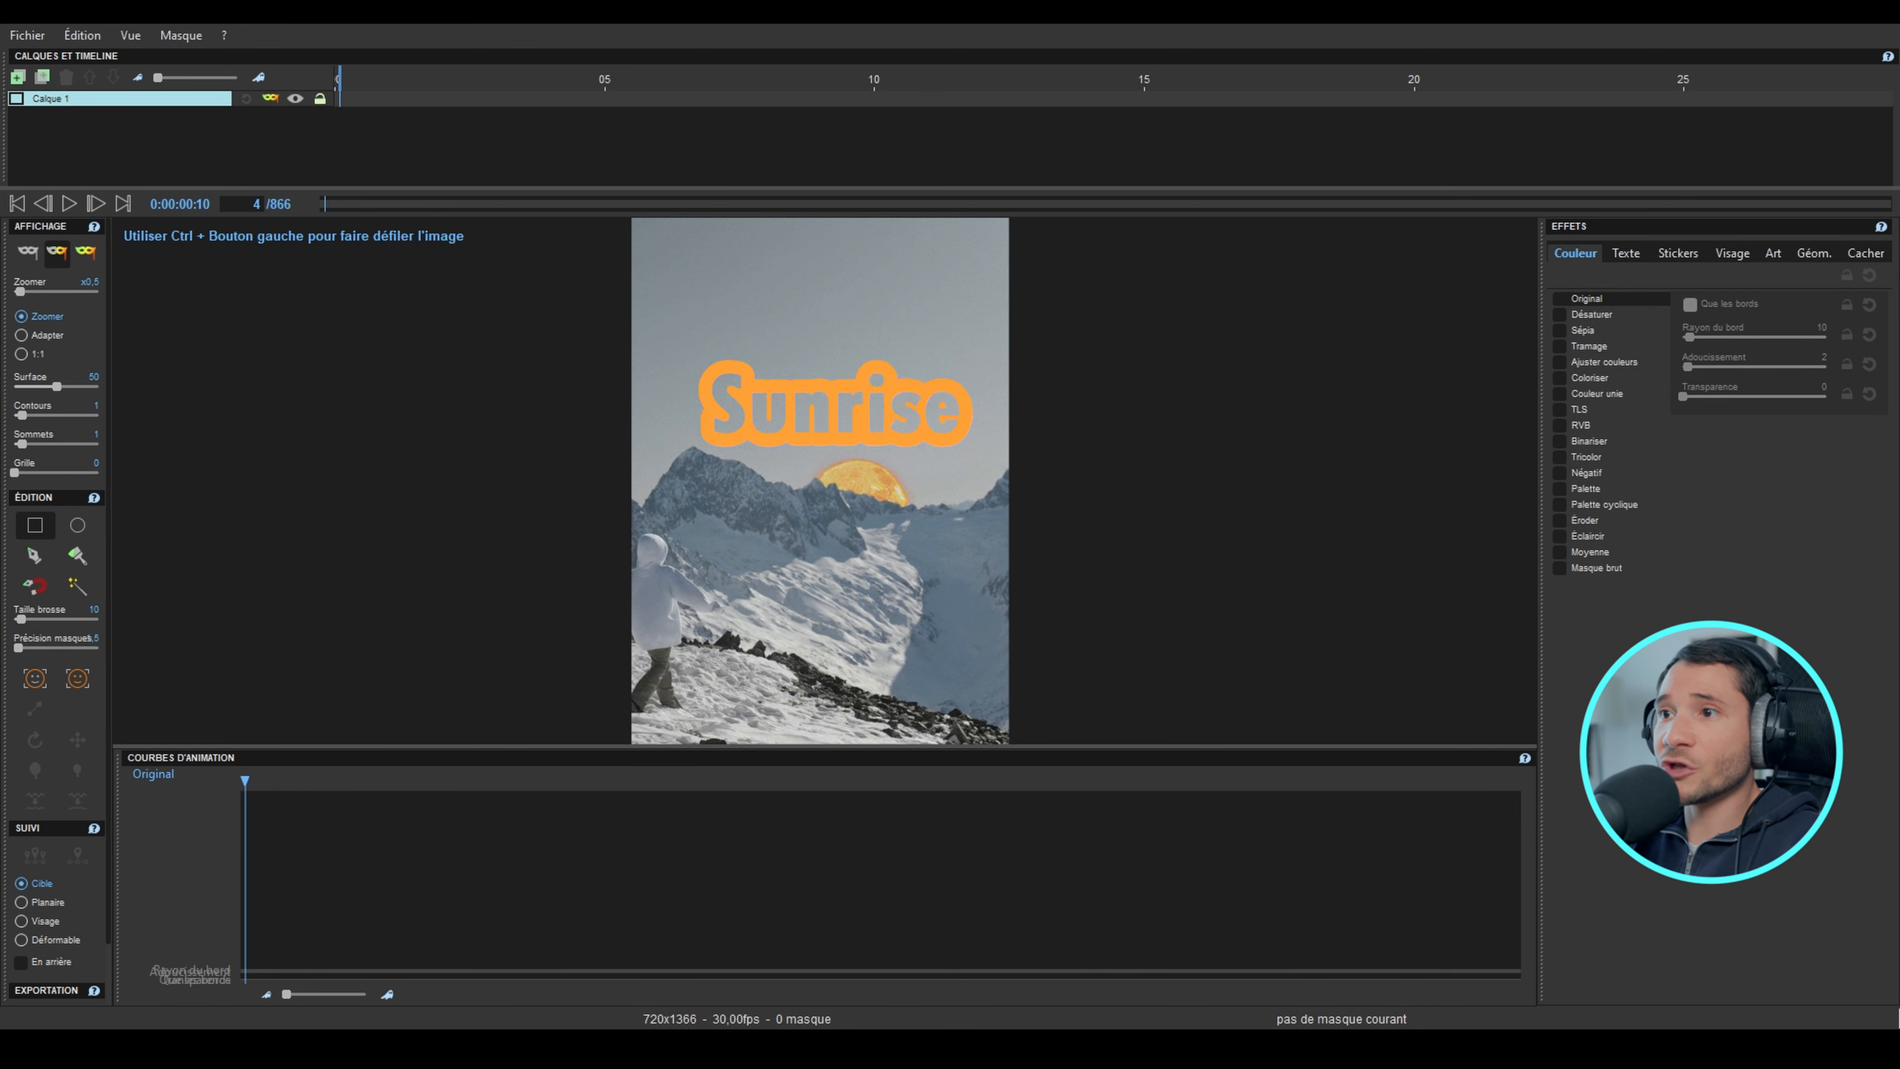